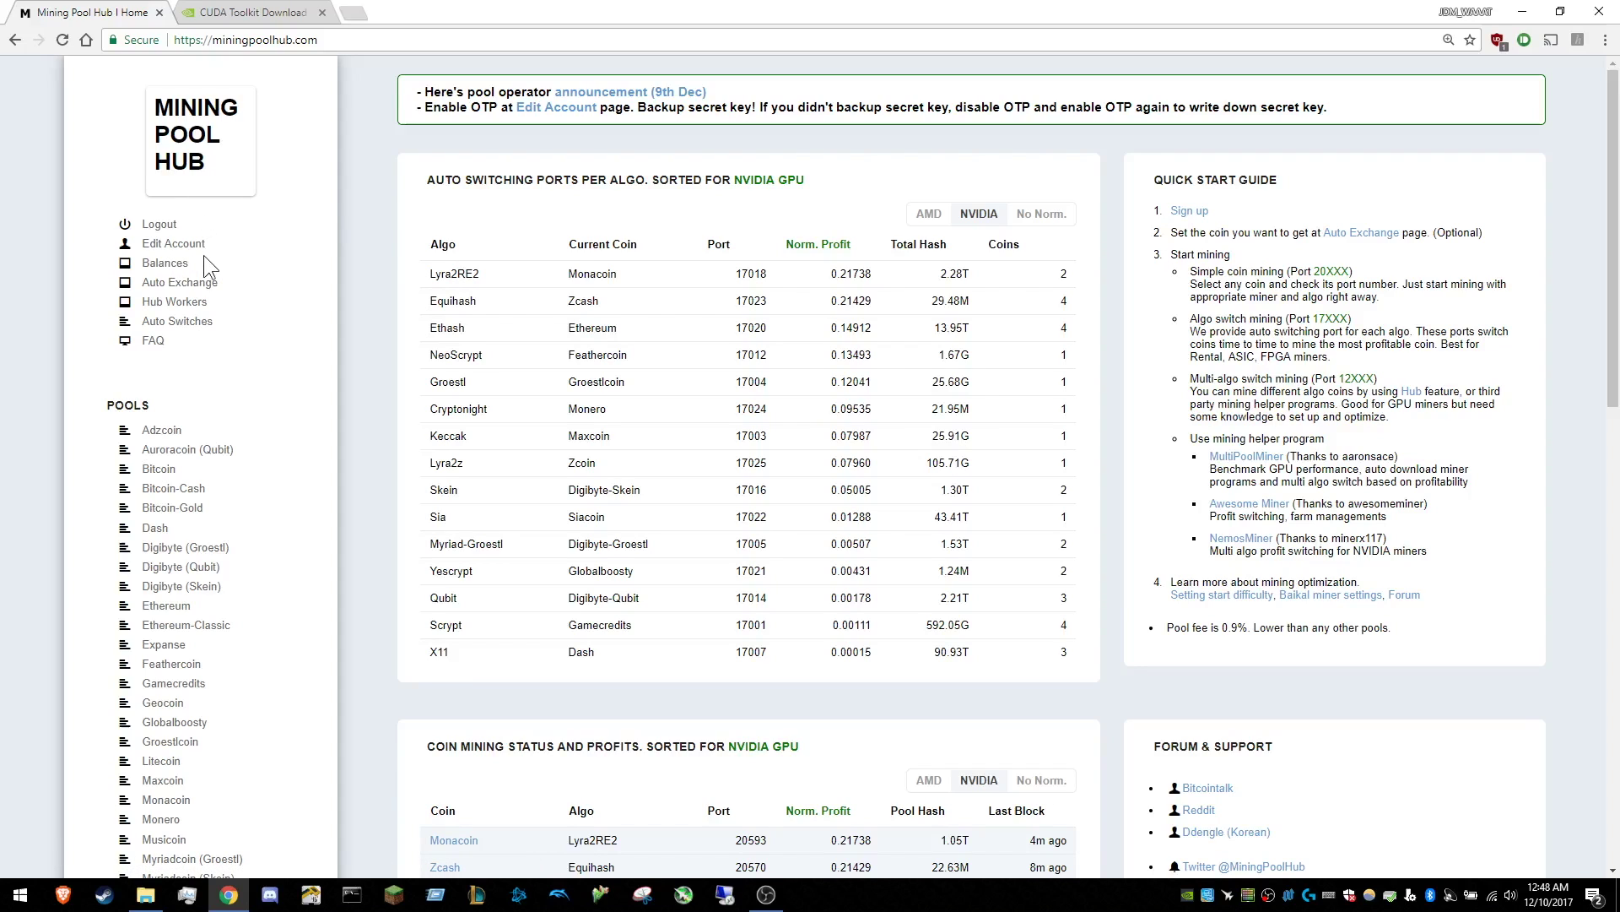
# Open the Balances page from the Mining Pool Hub account sidebar.
pyautogui.click(177, 269)
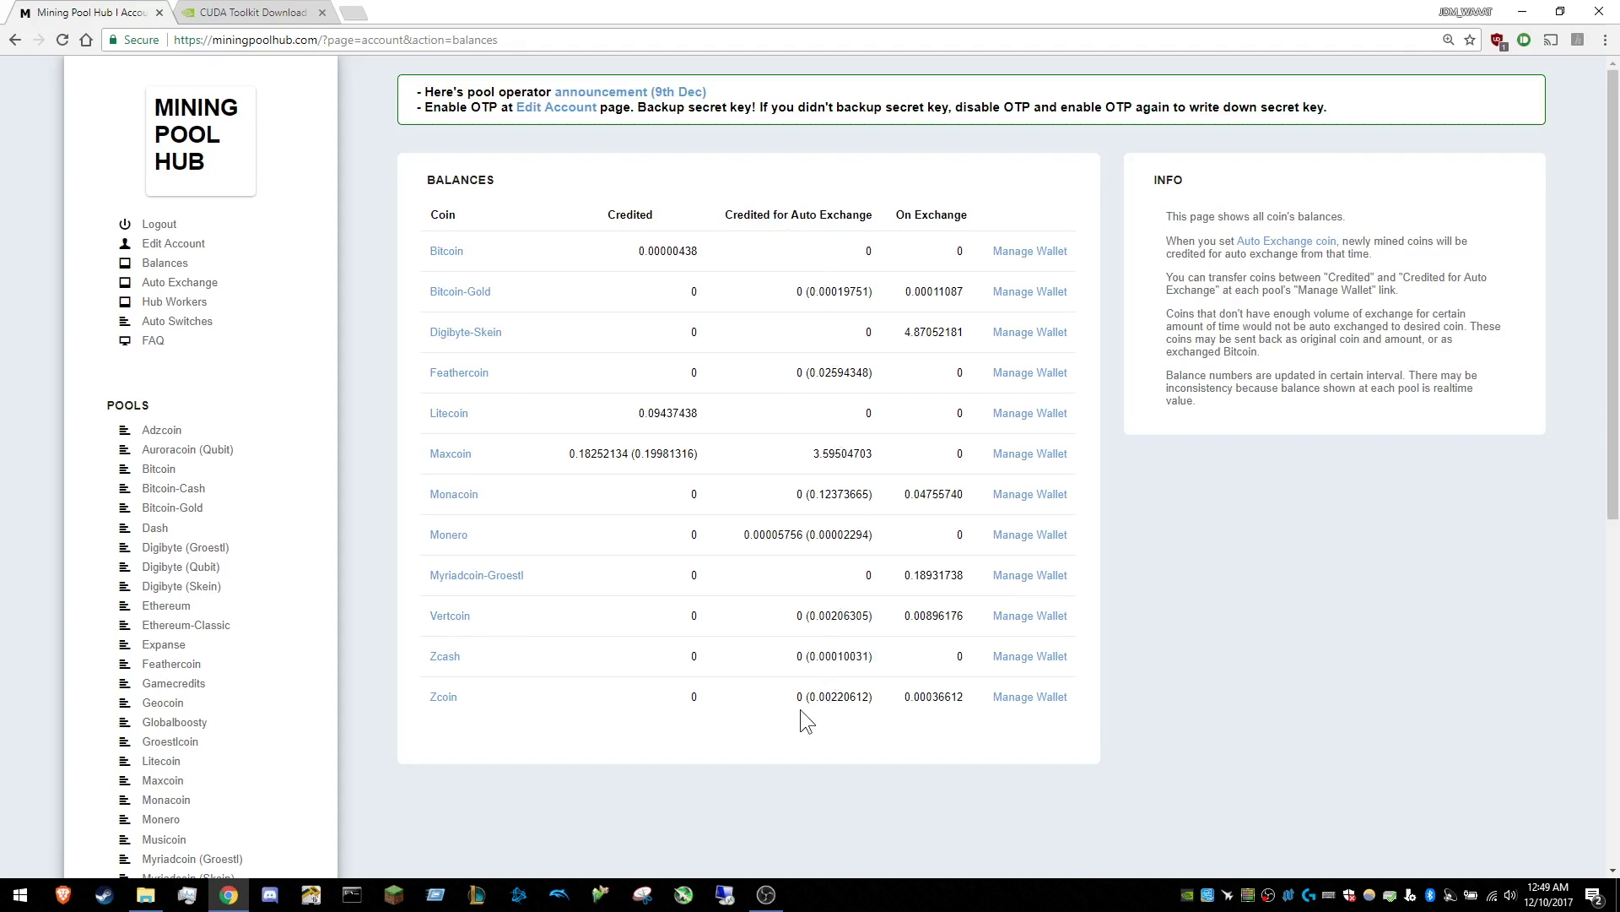
pyautogui.moveTo(831, 290)
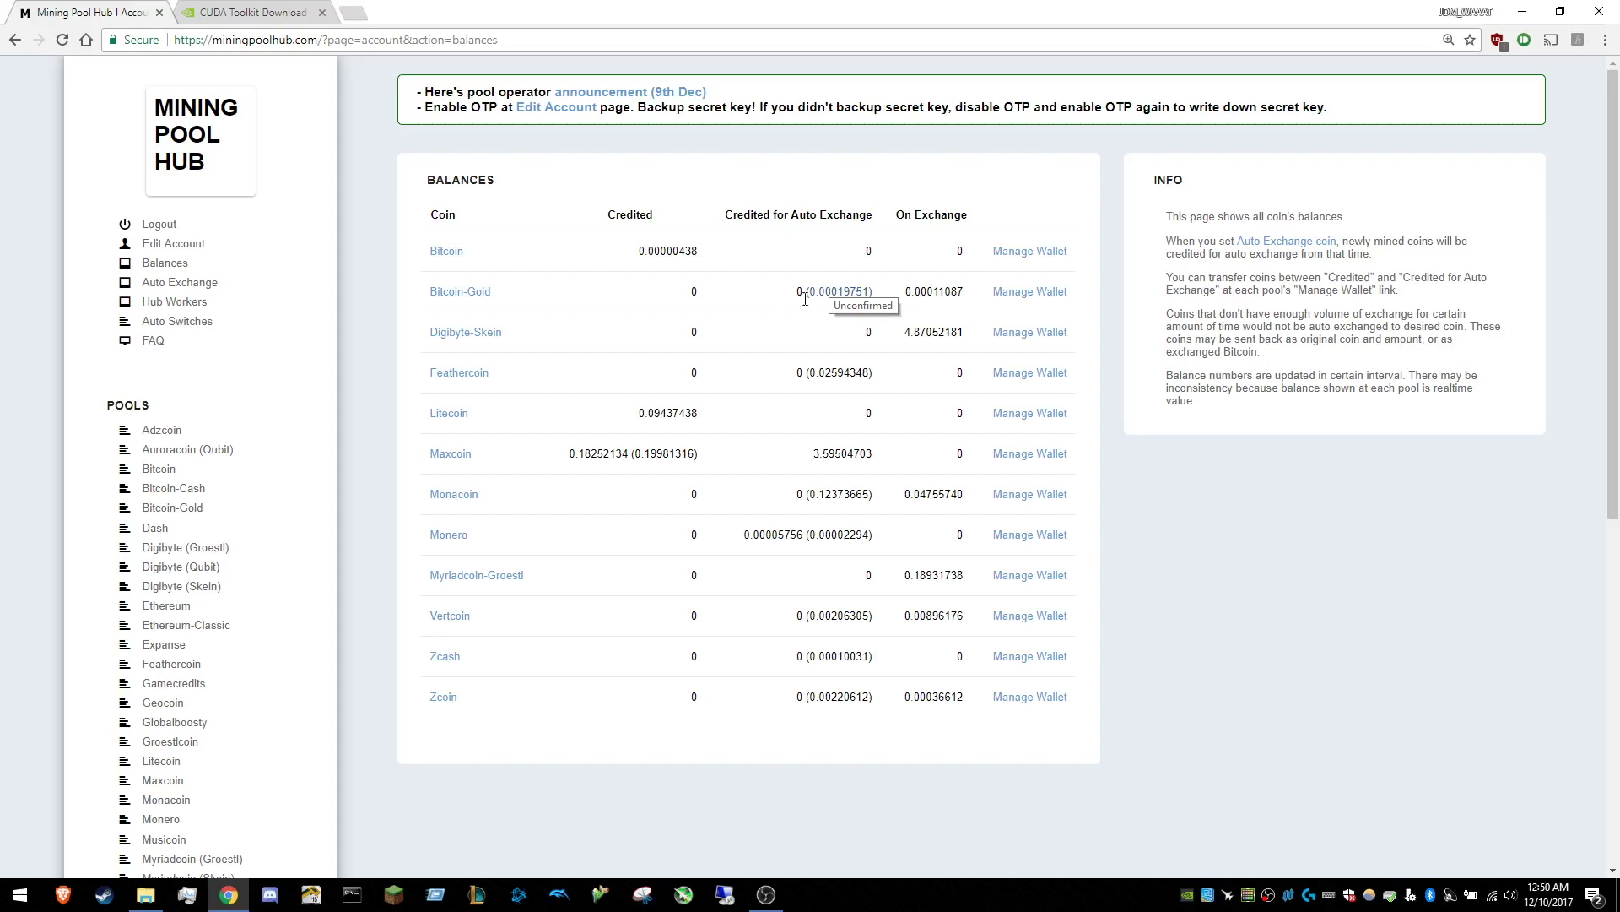
pyautogui.moveTo(637, 416); pyautogui.dragTo(704, 417)
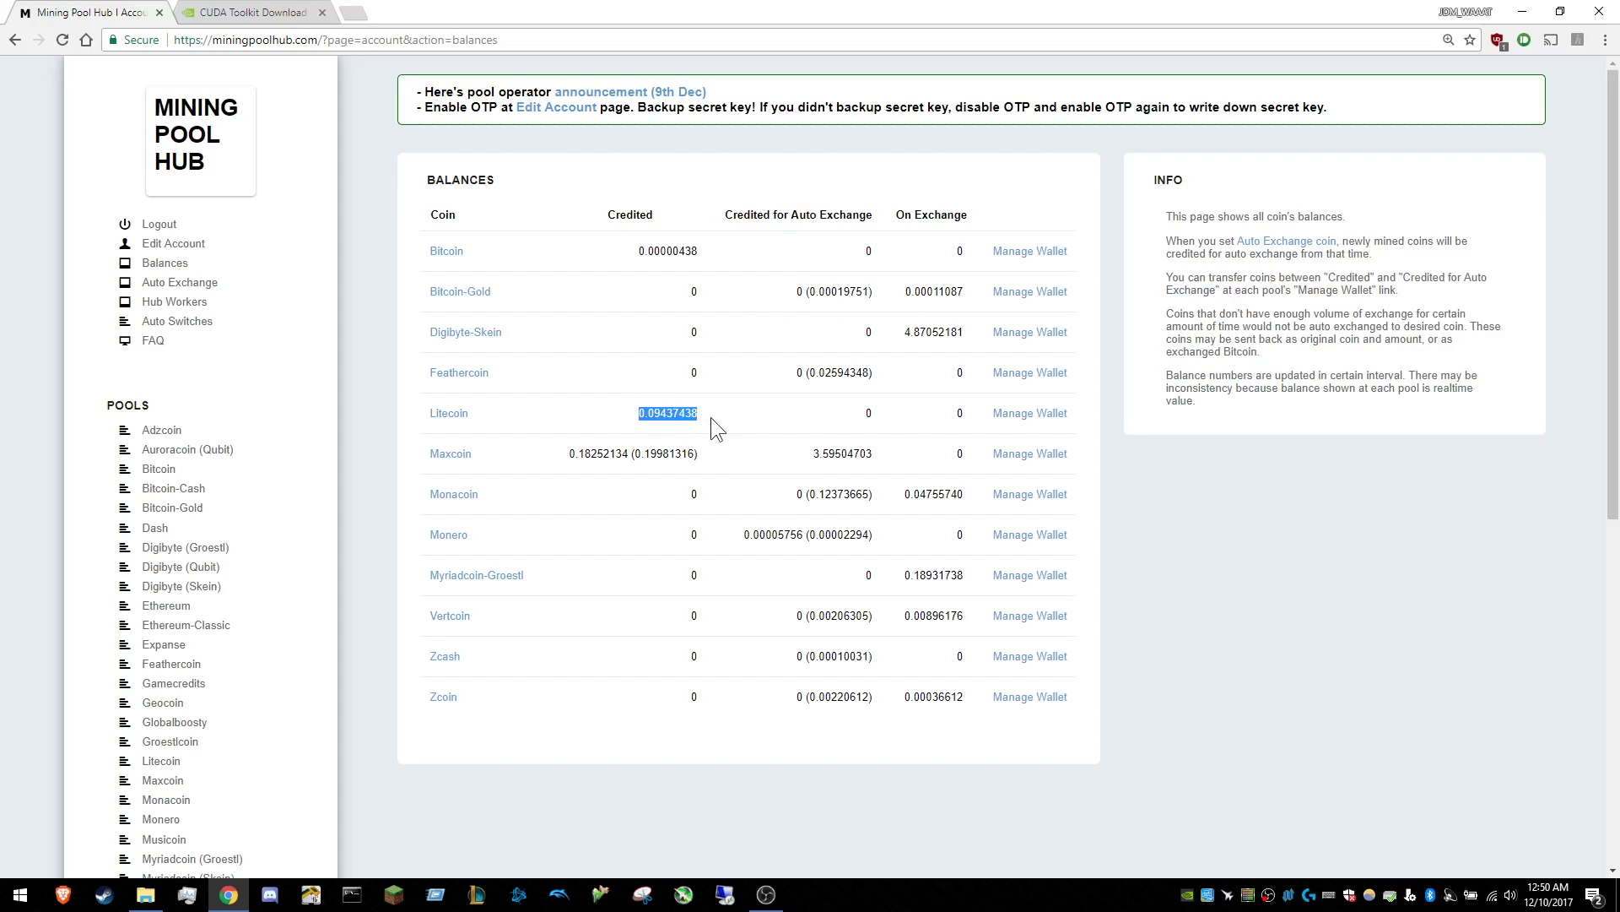
# Highlight the Monacoin (0.04755740 on exchange), Litecoin and Bitcoin (0.00000438) balance amounts.
pyautogui.click(715, 417)
pyautogui.moveTo(797, 496); pyautogui.dragTo(886, 500)
pyautogui.moveTo(806, 496); pyautogui.dragTo(874, 496)
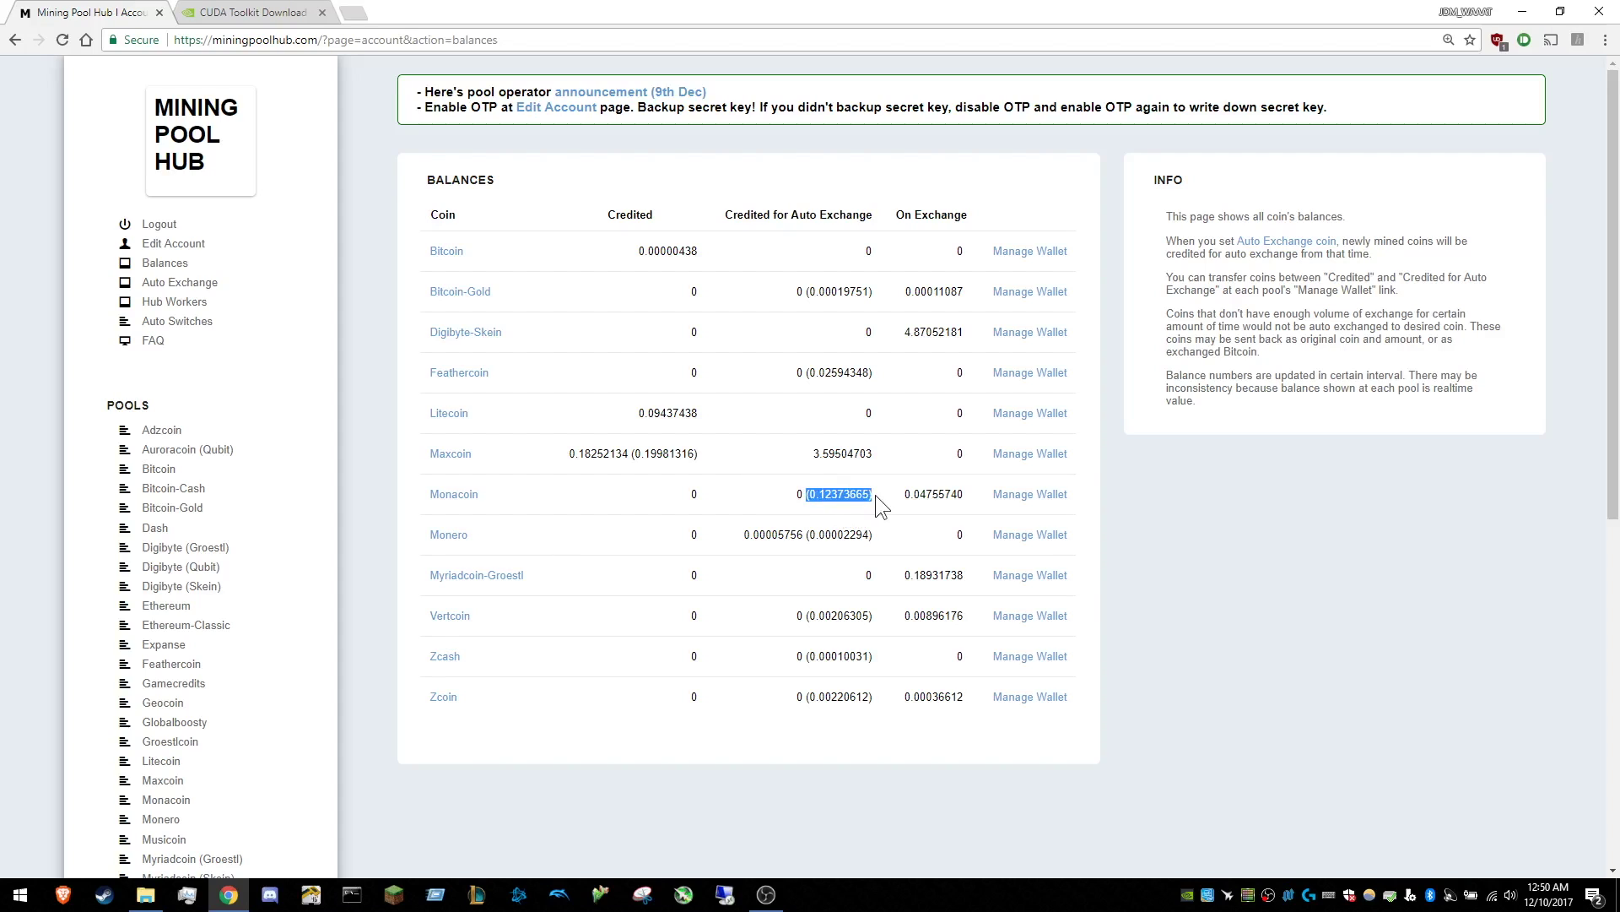
pyautogui.click(870, 500)
pyautogui.moveTo(904, 496); pyautogui.dragTo(969, 494)
pyautogui.click(969, 494)
pyautogui.moveTo(622, 431); pyautogui.dragTo(713, 413)
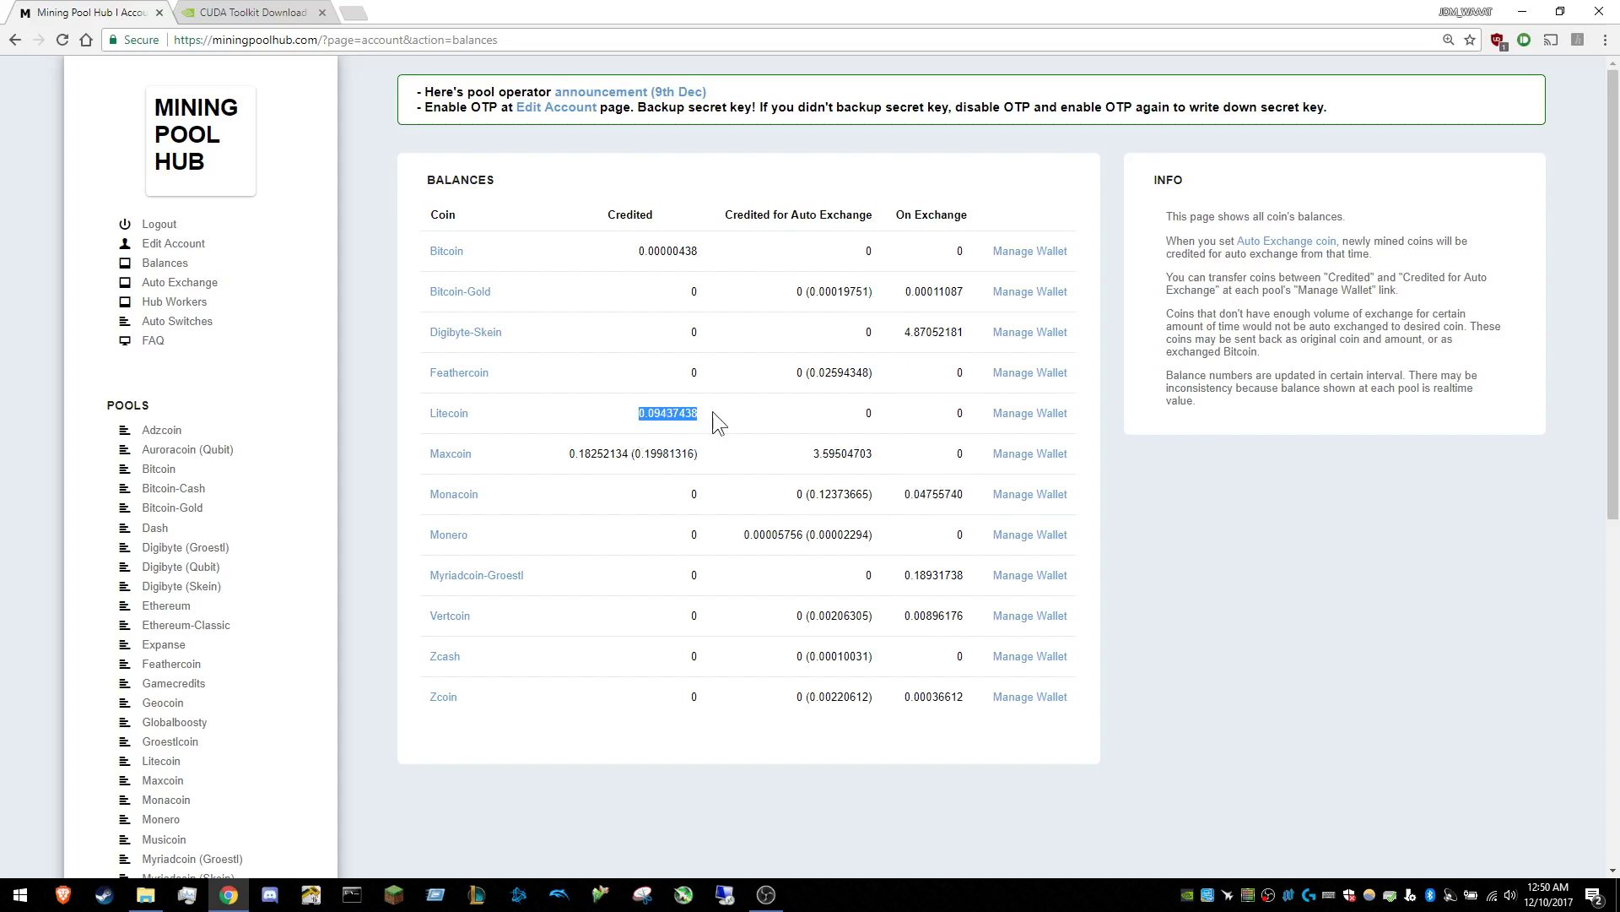
pyautogui.click(721, 410)
pyautogui.moveTo(668, 252); pyautogui.dragTo(722, 250)
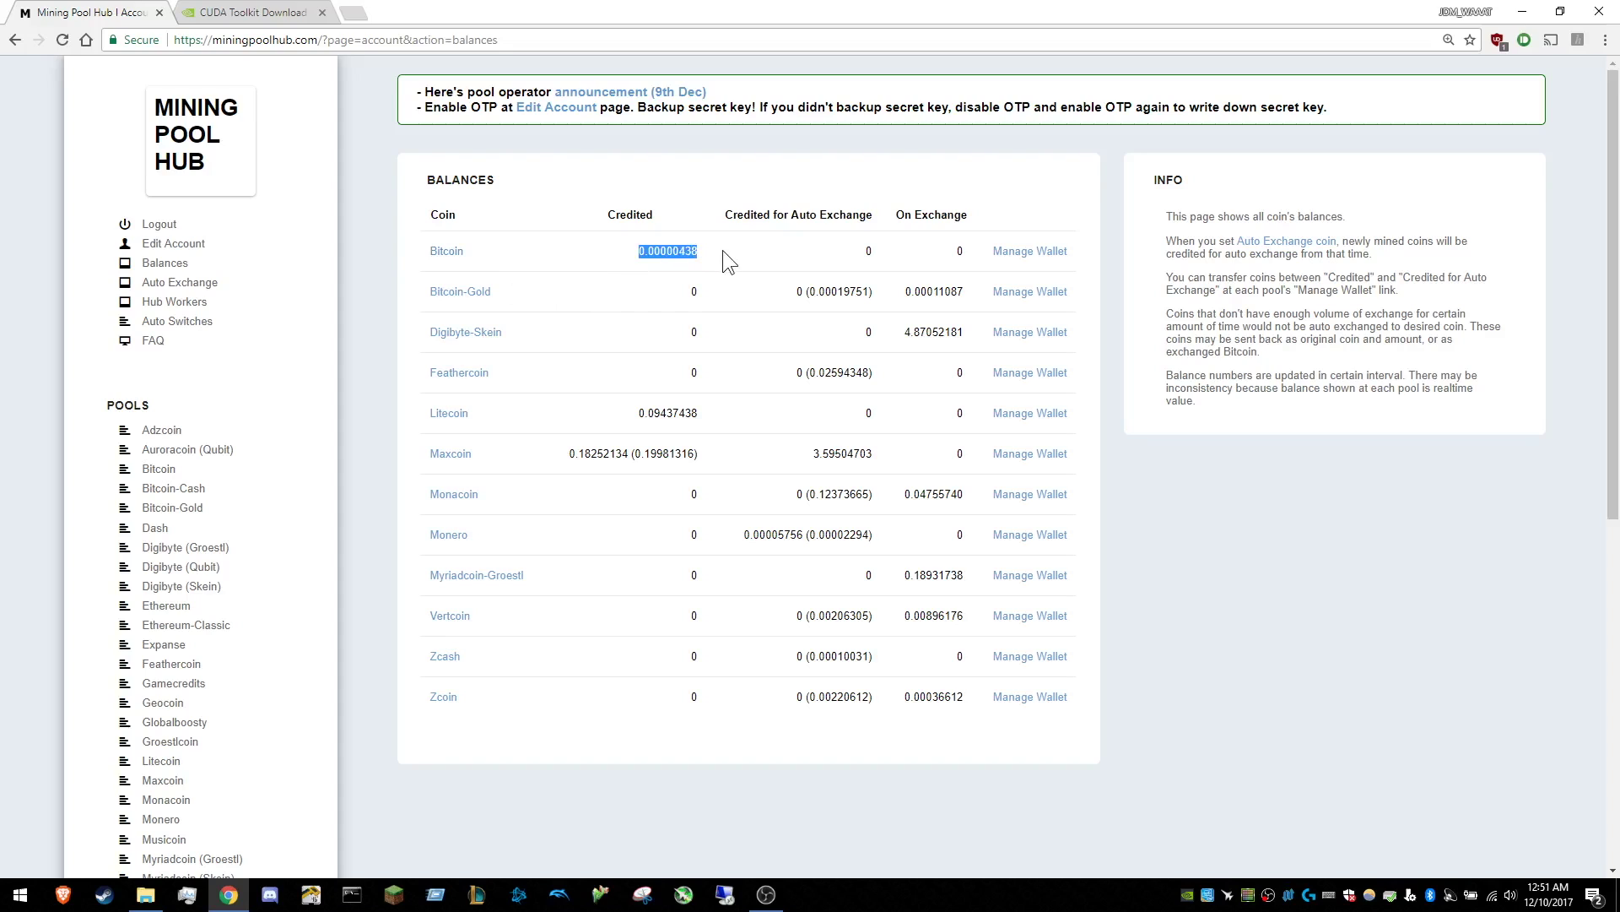
pyautogui.click(721, 251)
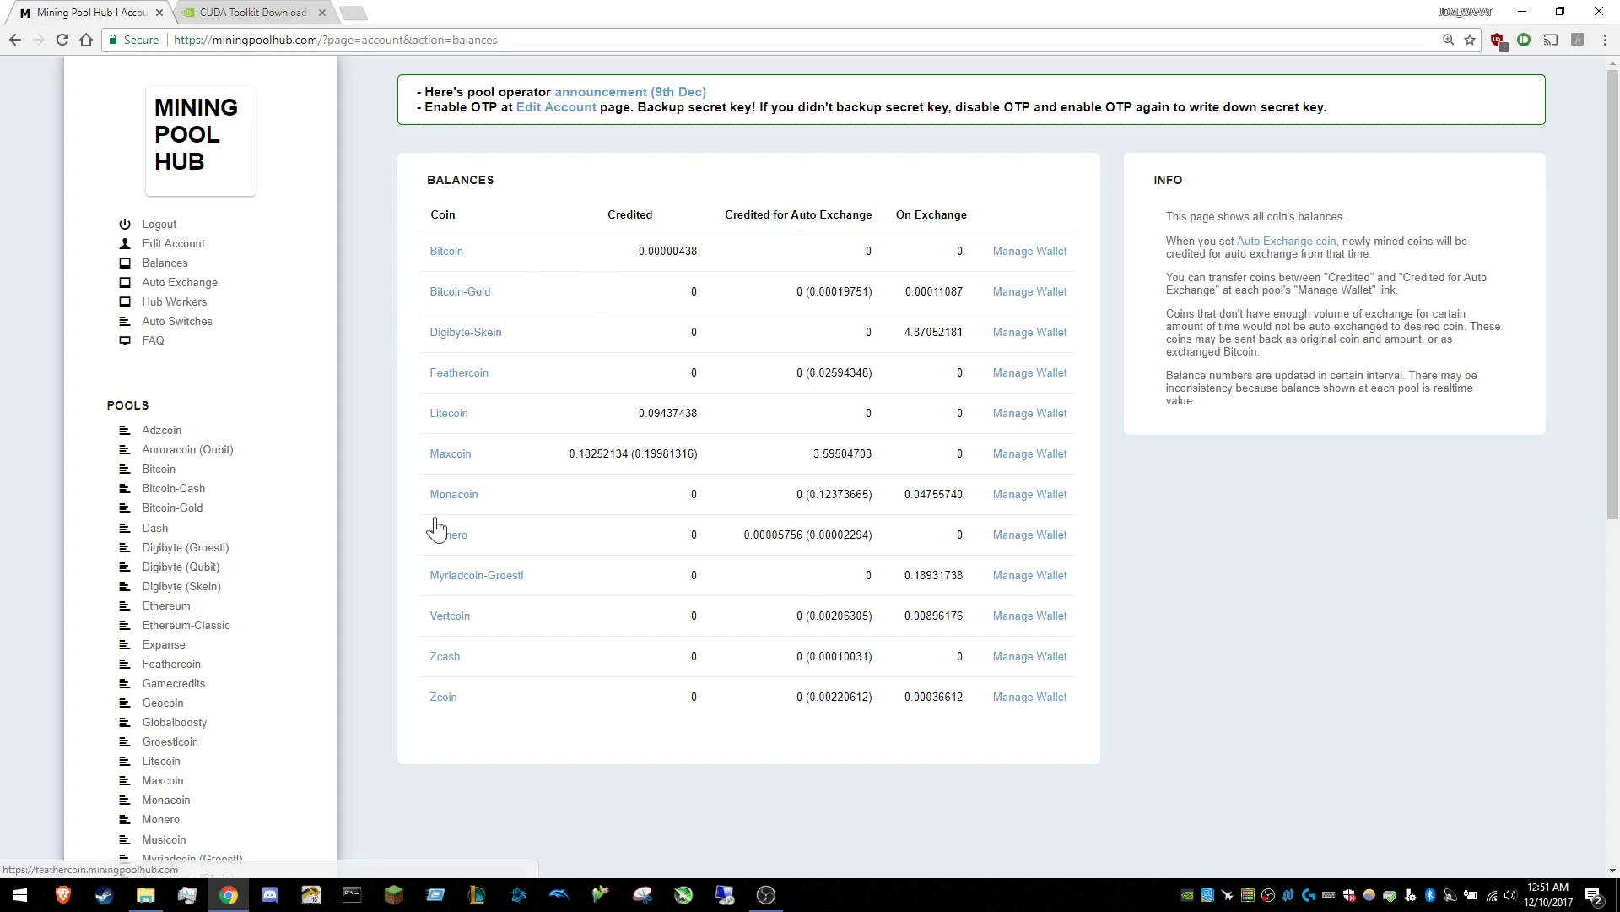
# Scroll the balances list, then open the Ethereum pool page.
pyautogui.scroll(-2, 433, 549)
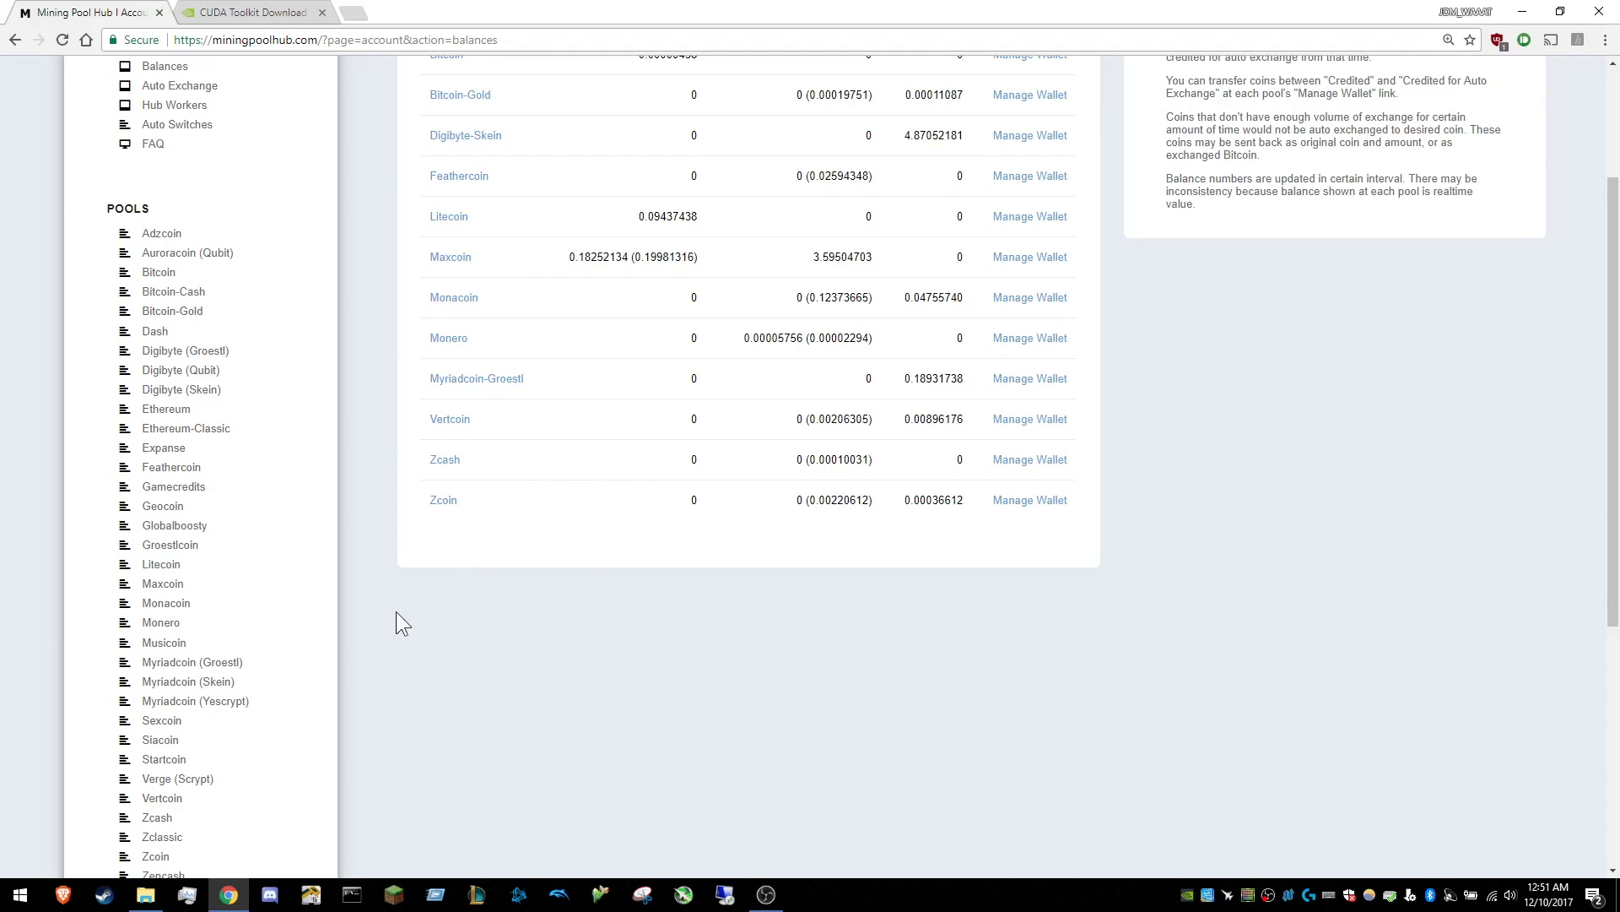
pyautogui.scroll(-2, 395, 610)
pyautogui.scroll(5, 395, 610)
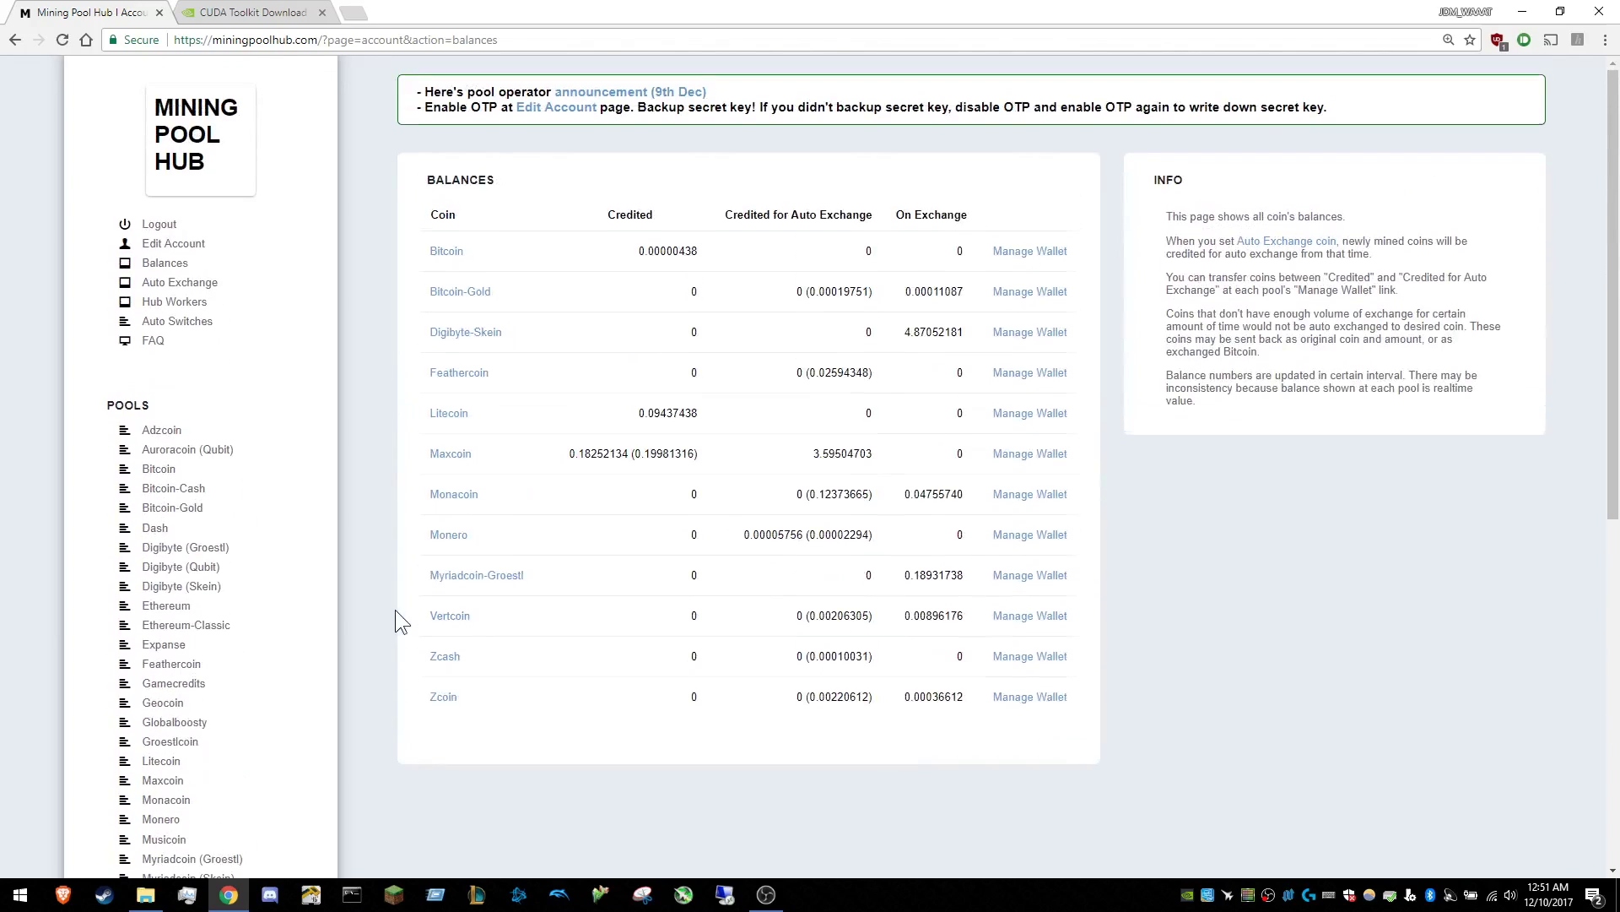
pyautogui.click(167, 606)
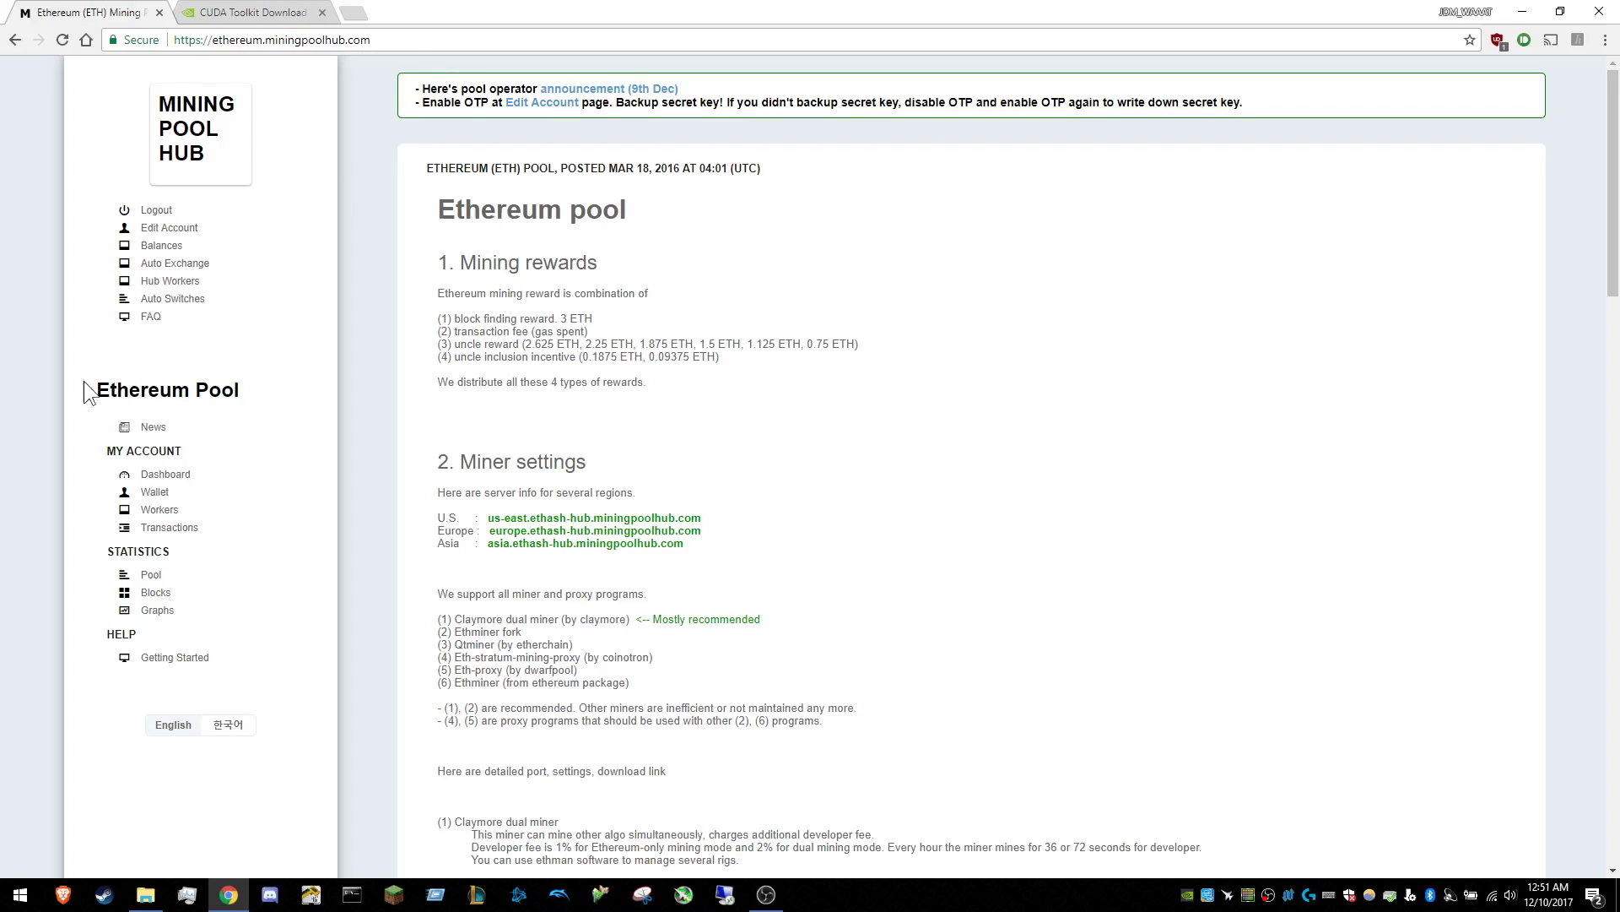
# Open the Ethereum dashboard and point out the 0.00 MH/s hashrate and zero balances.
pyautogui.moveTo(95, 390); pyautogui.dragTo(271, 647)
pyautogui.click(282, 635)
pyautogui.click(184, 466)
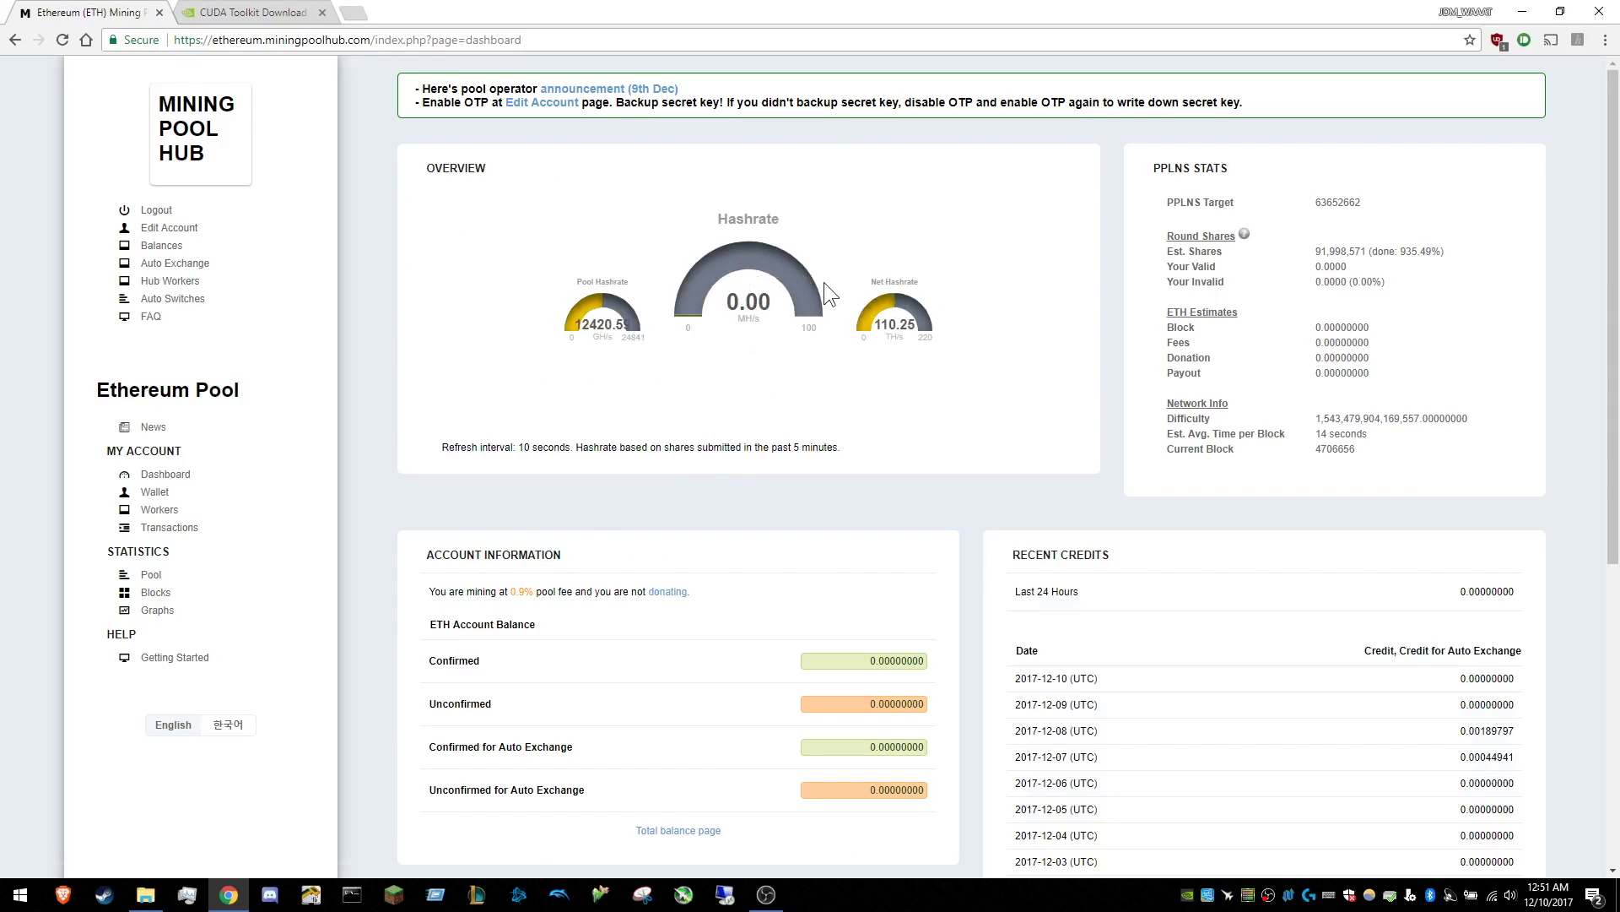
pyautogui.scroll(-2, 746, 458)
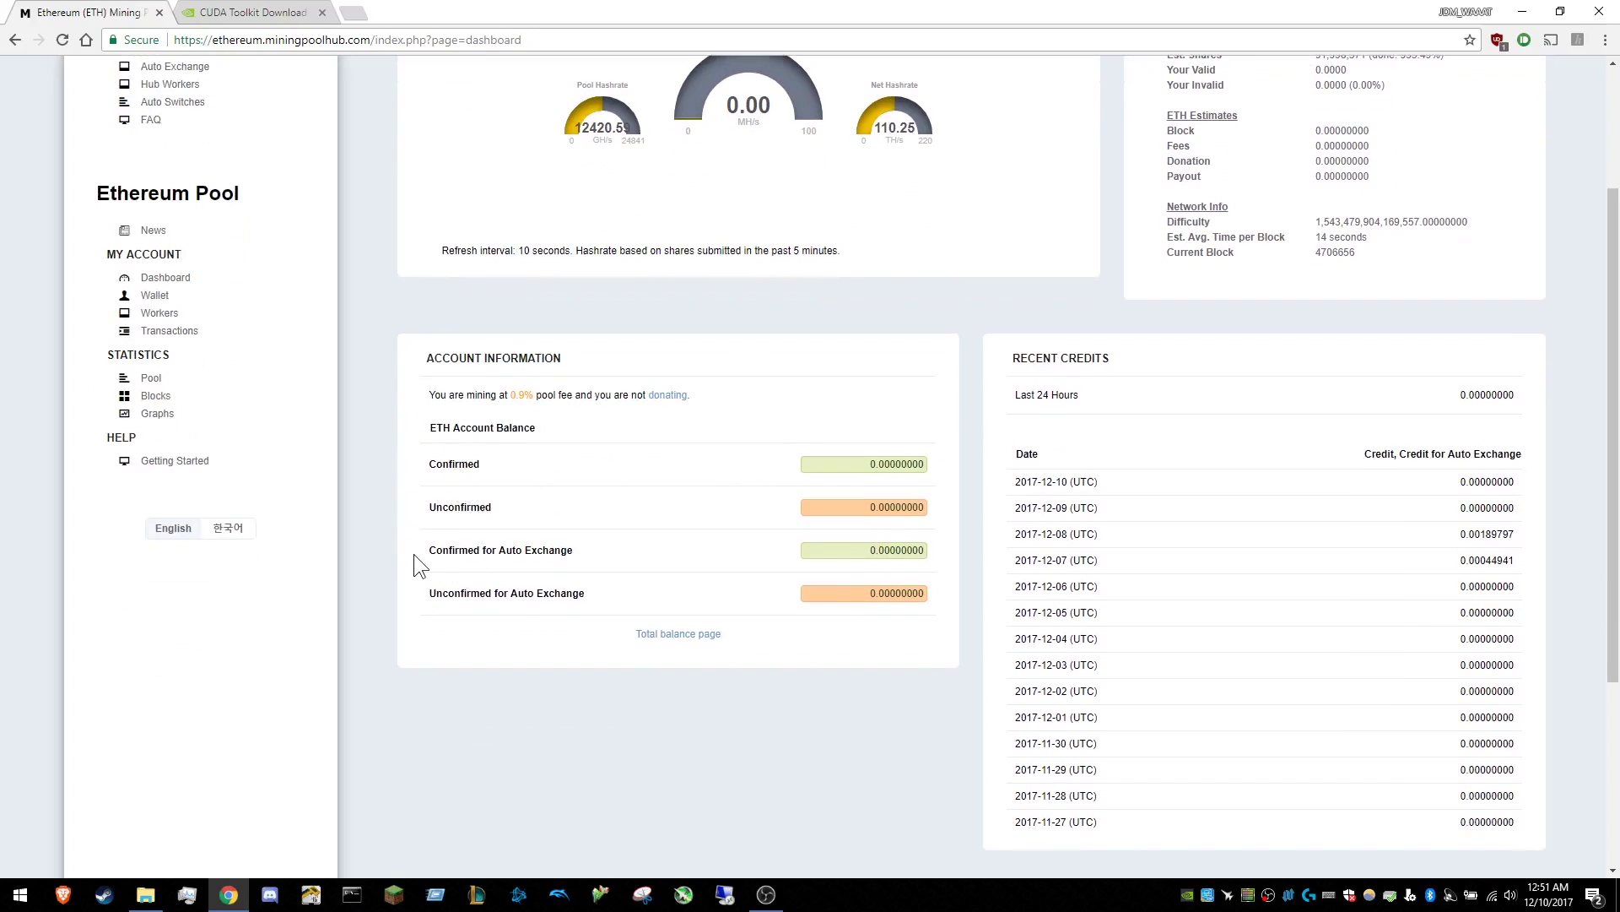
pyautogui.moveTo(413, 554); pyautogui.dragTo(635, 595)
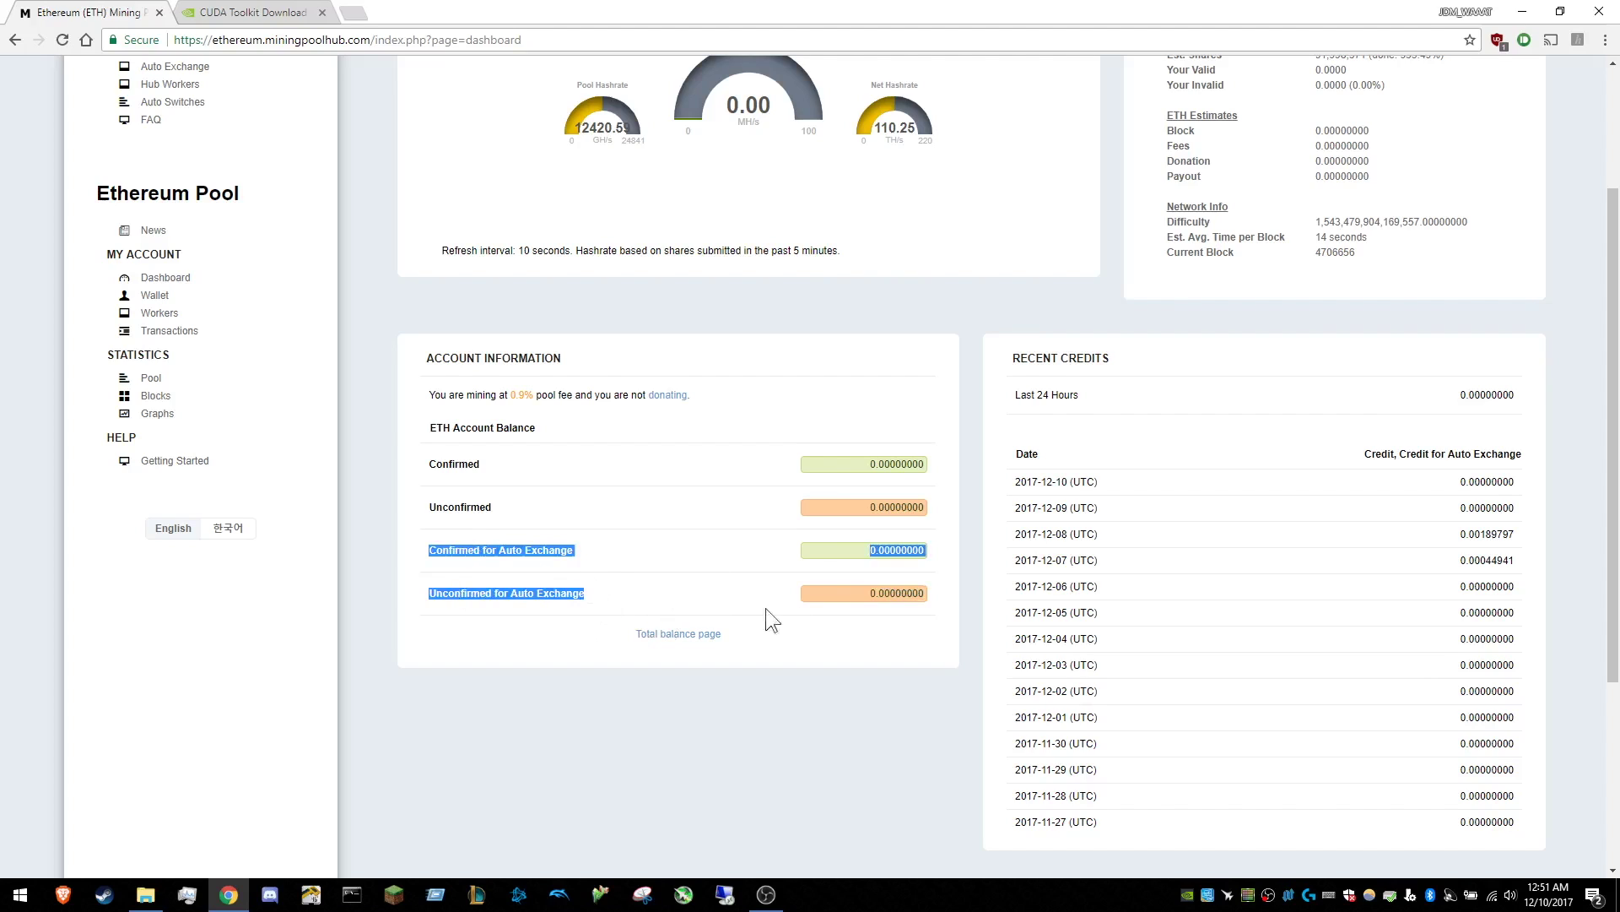
pyautogui.click(742, 599)
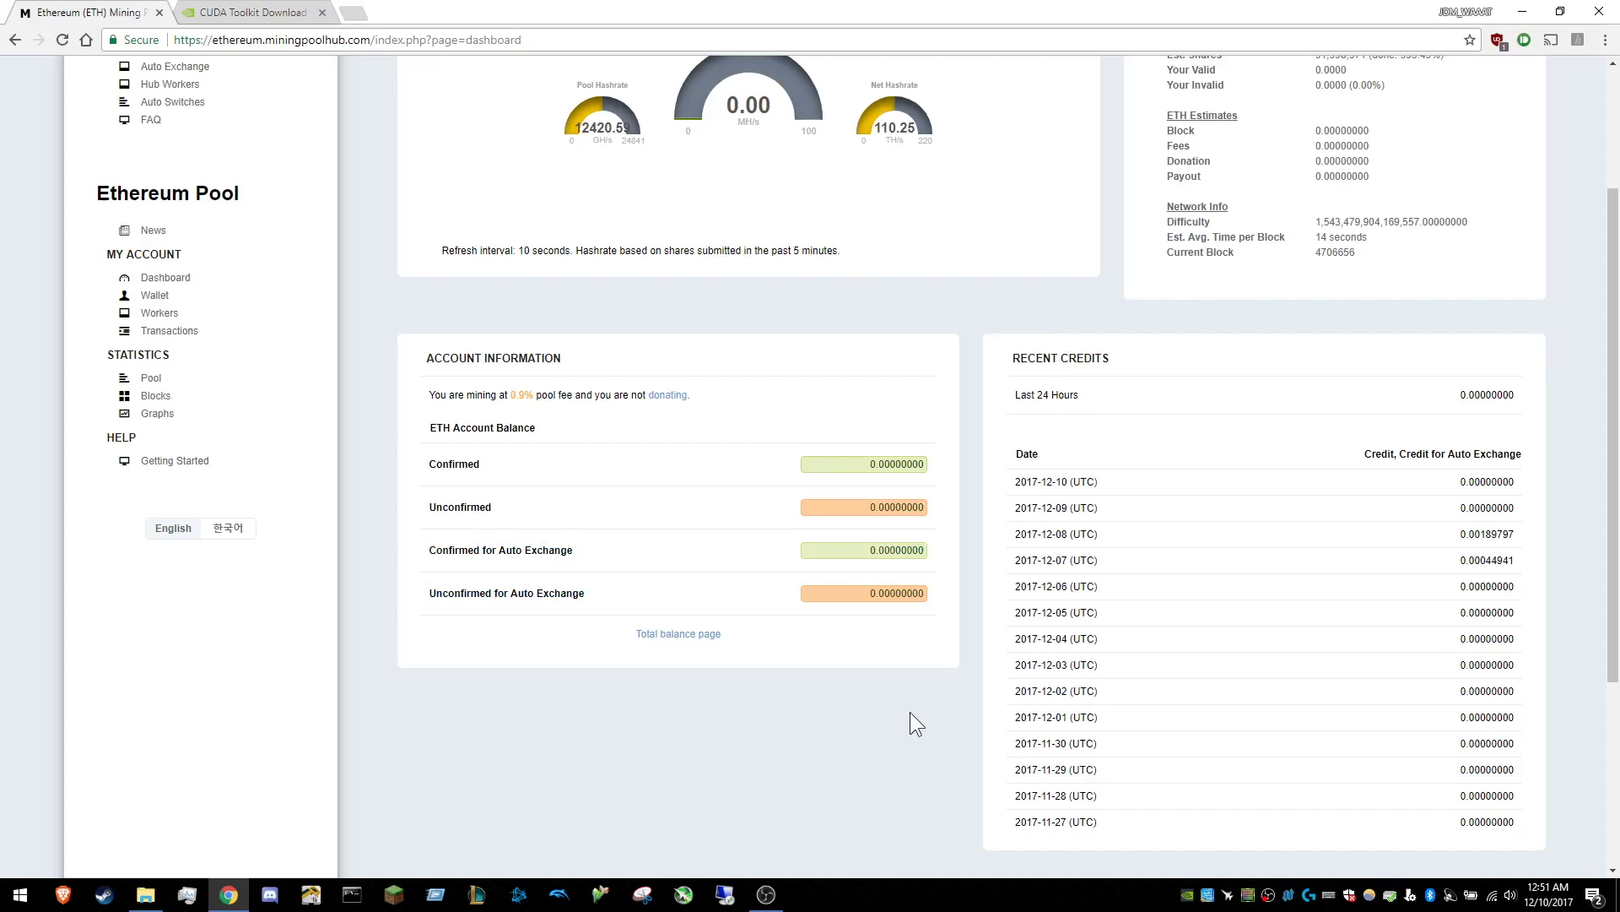
pyautogui.scroll(2, 911, 711)
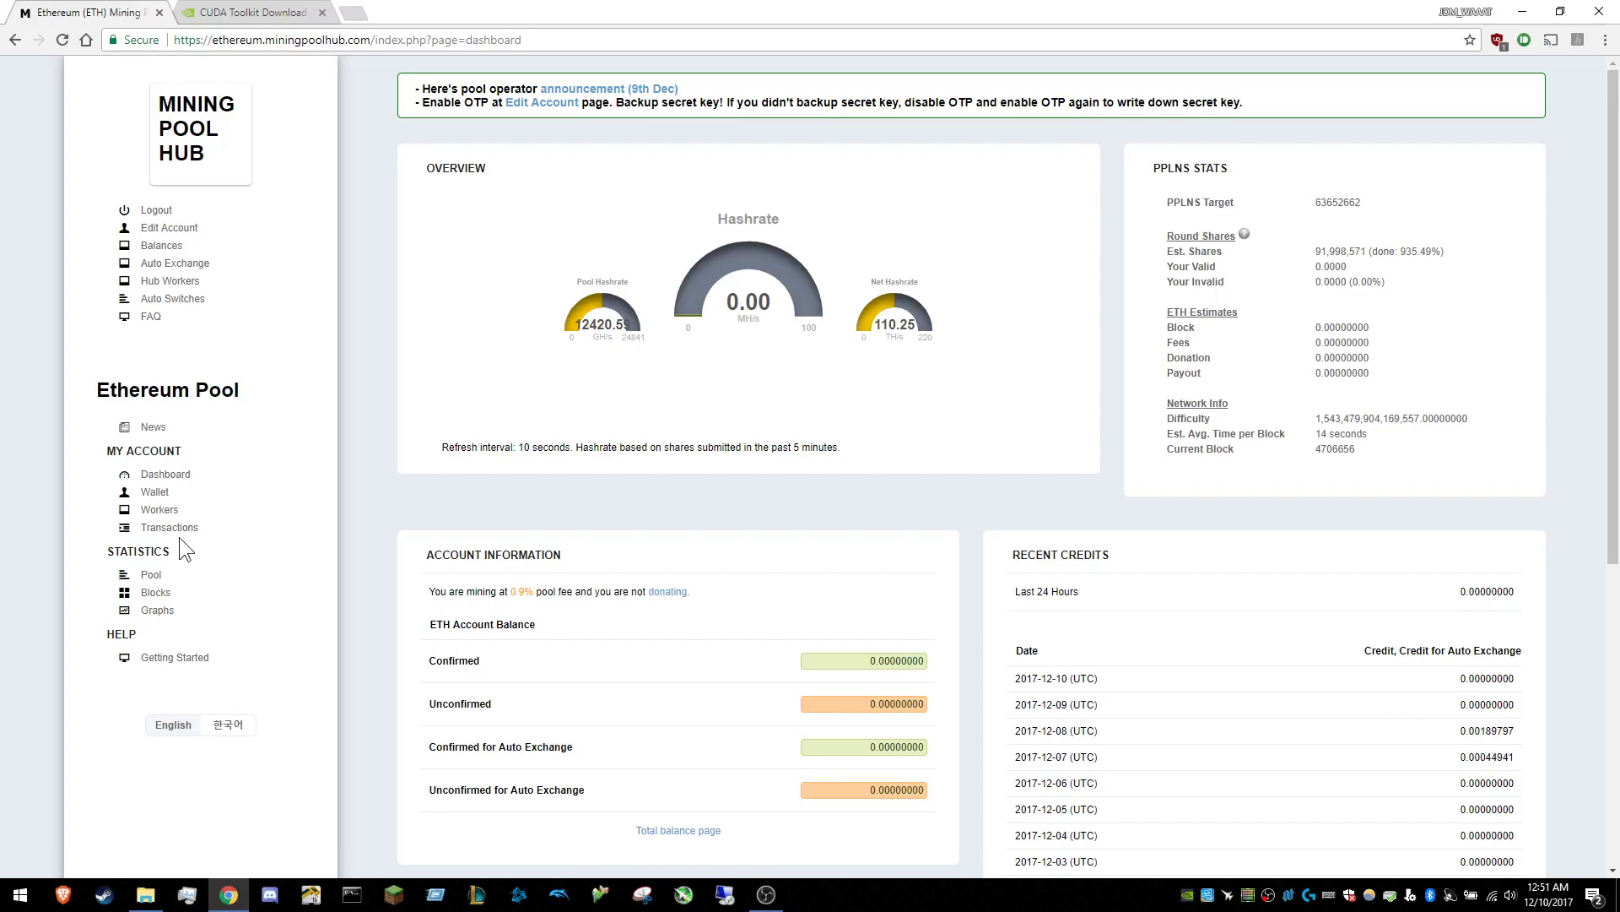
# Open the Ethereum wallet page and point out the payout threshold range and 0.0017 ETH fee note.
pyautogui.click(156, 492)
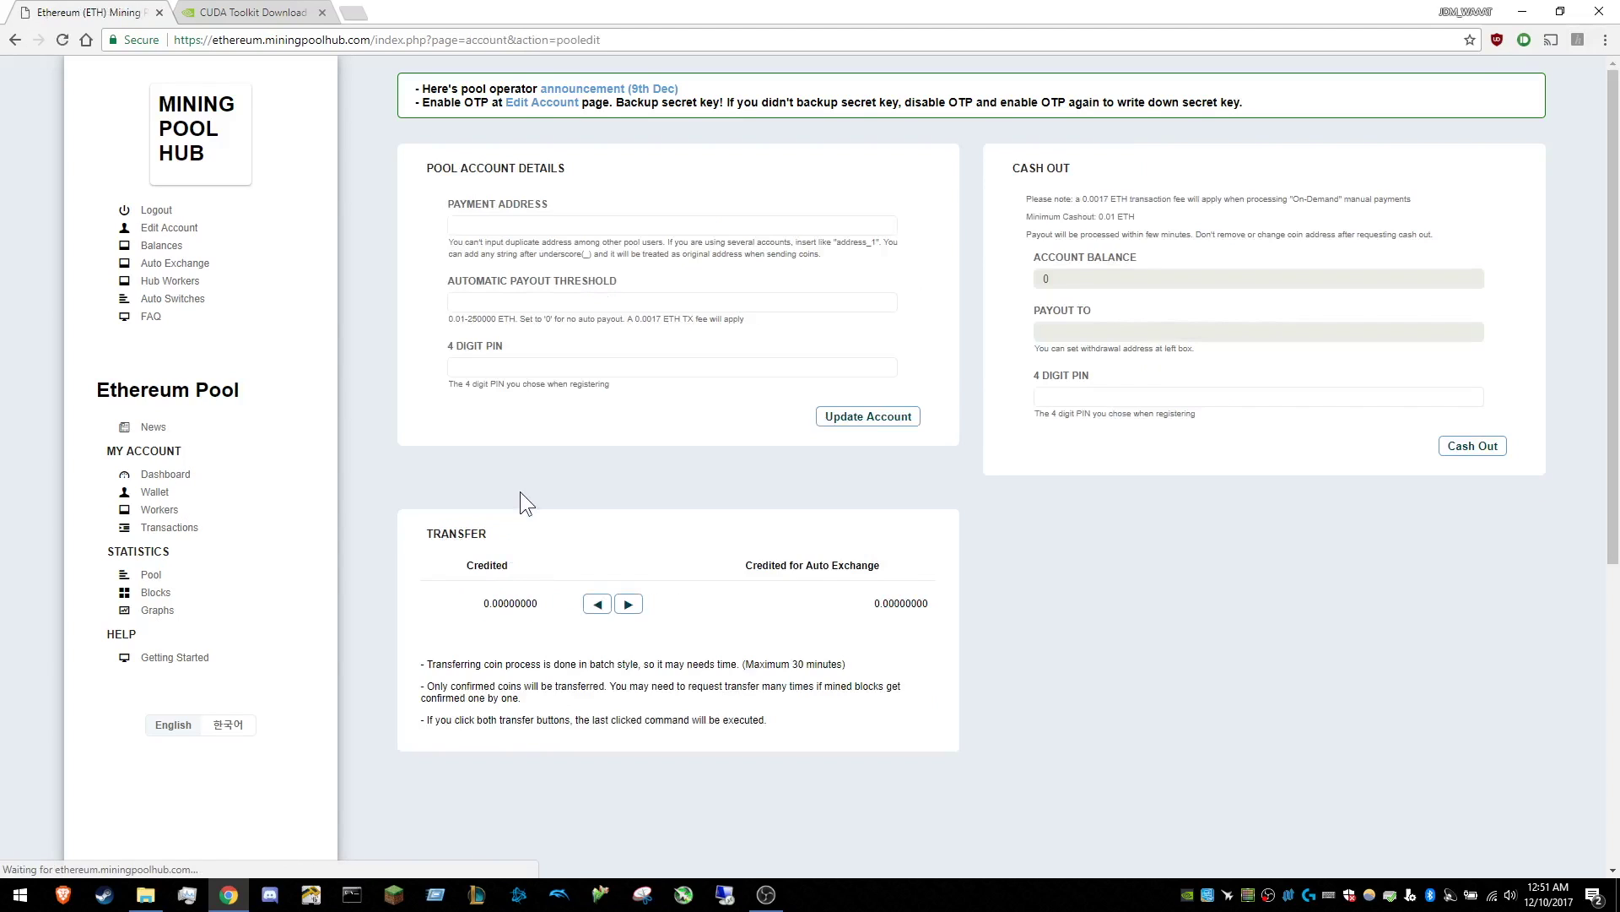
pyautogui.click(579, 224)
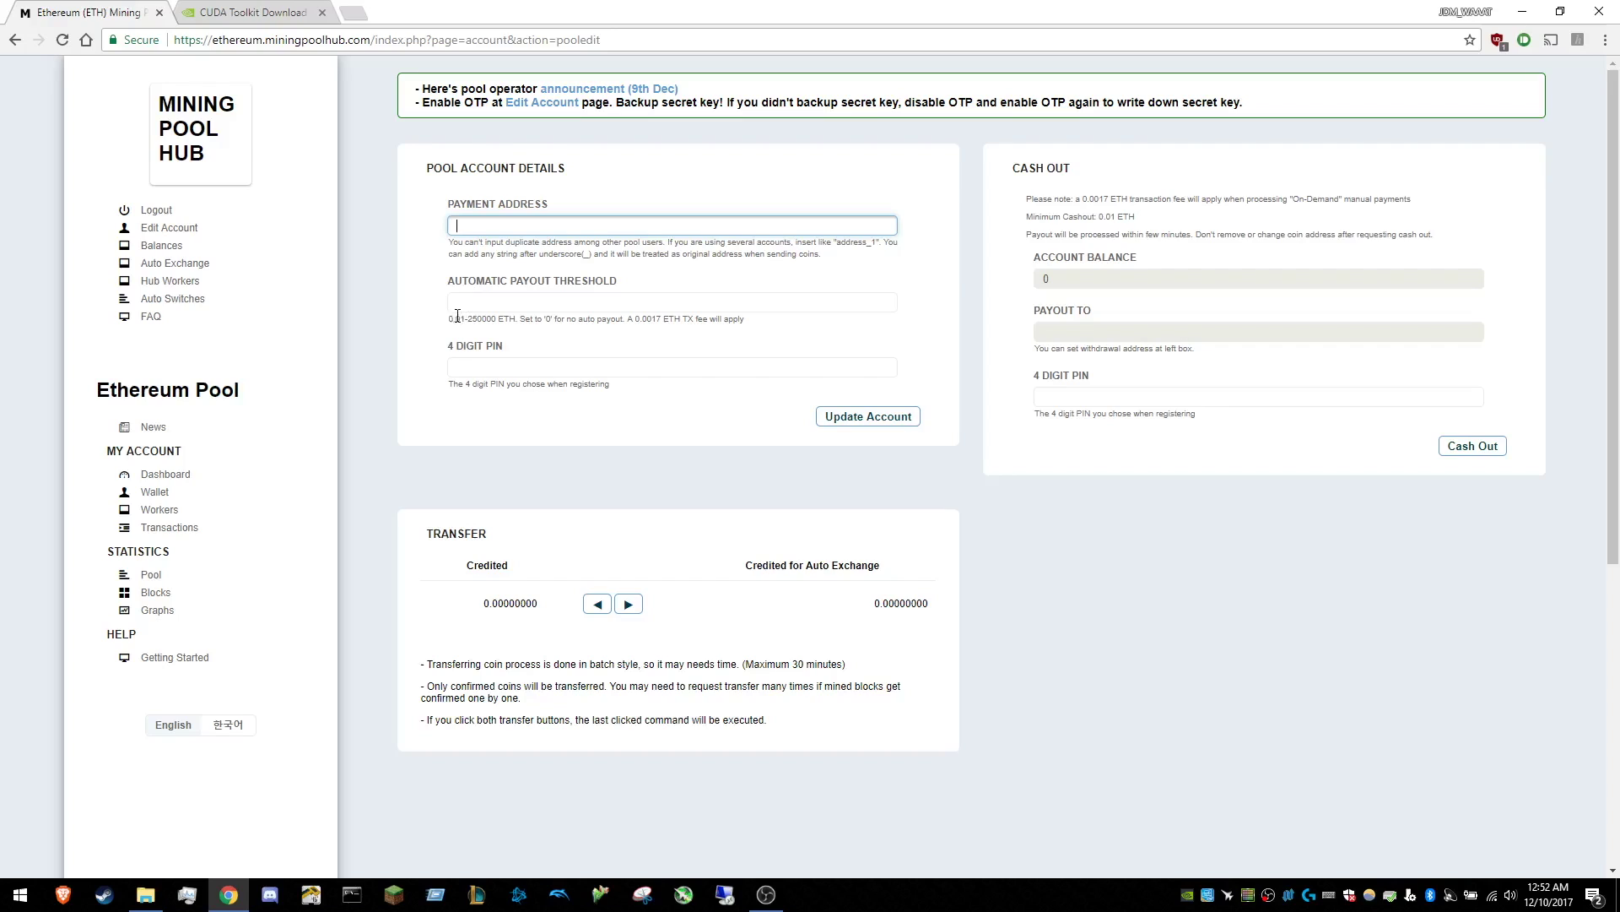
pyautogui.moveTo(448, 322); pyautogui.dragTo(482, 322)
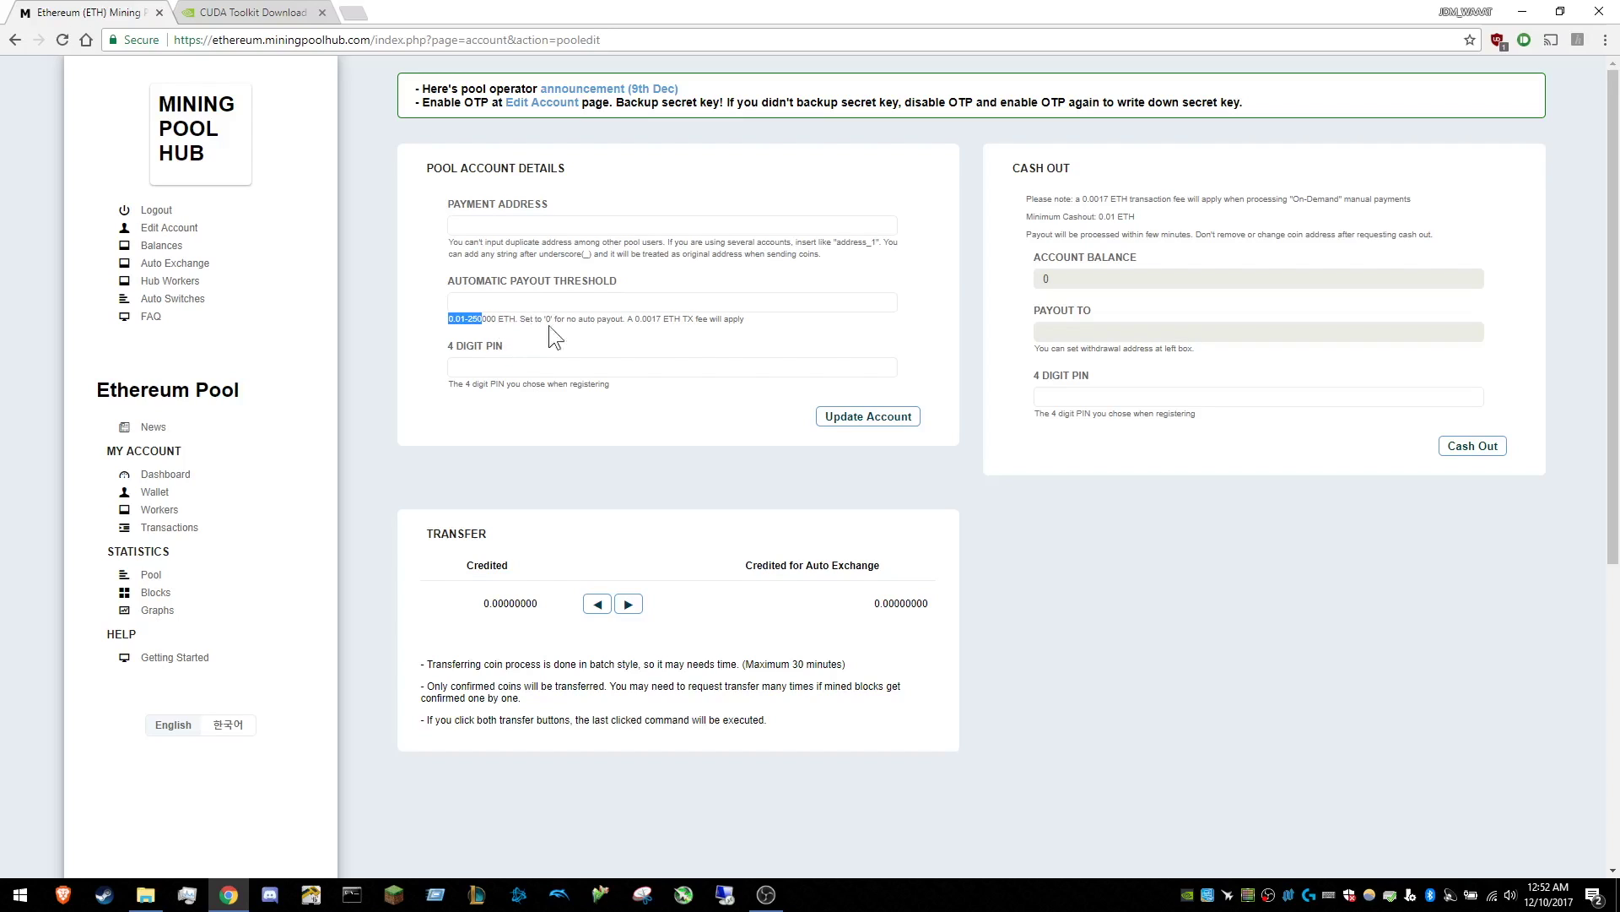
pyautogui.moveTo(627, 320); pyautogui.dragTo(748, 317)
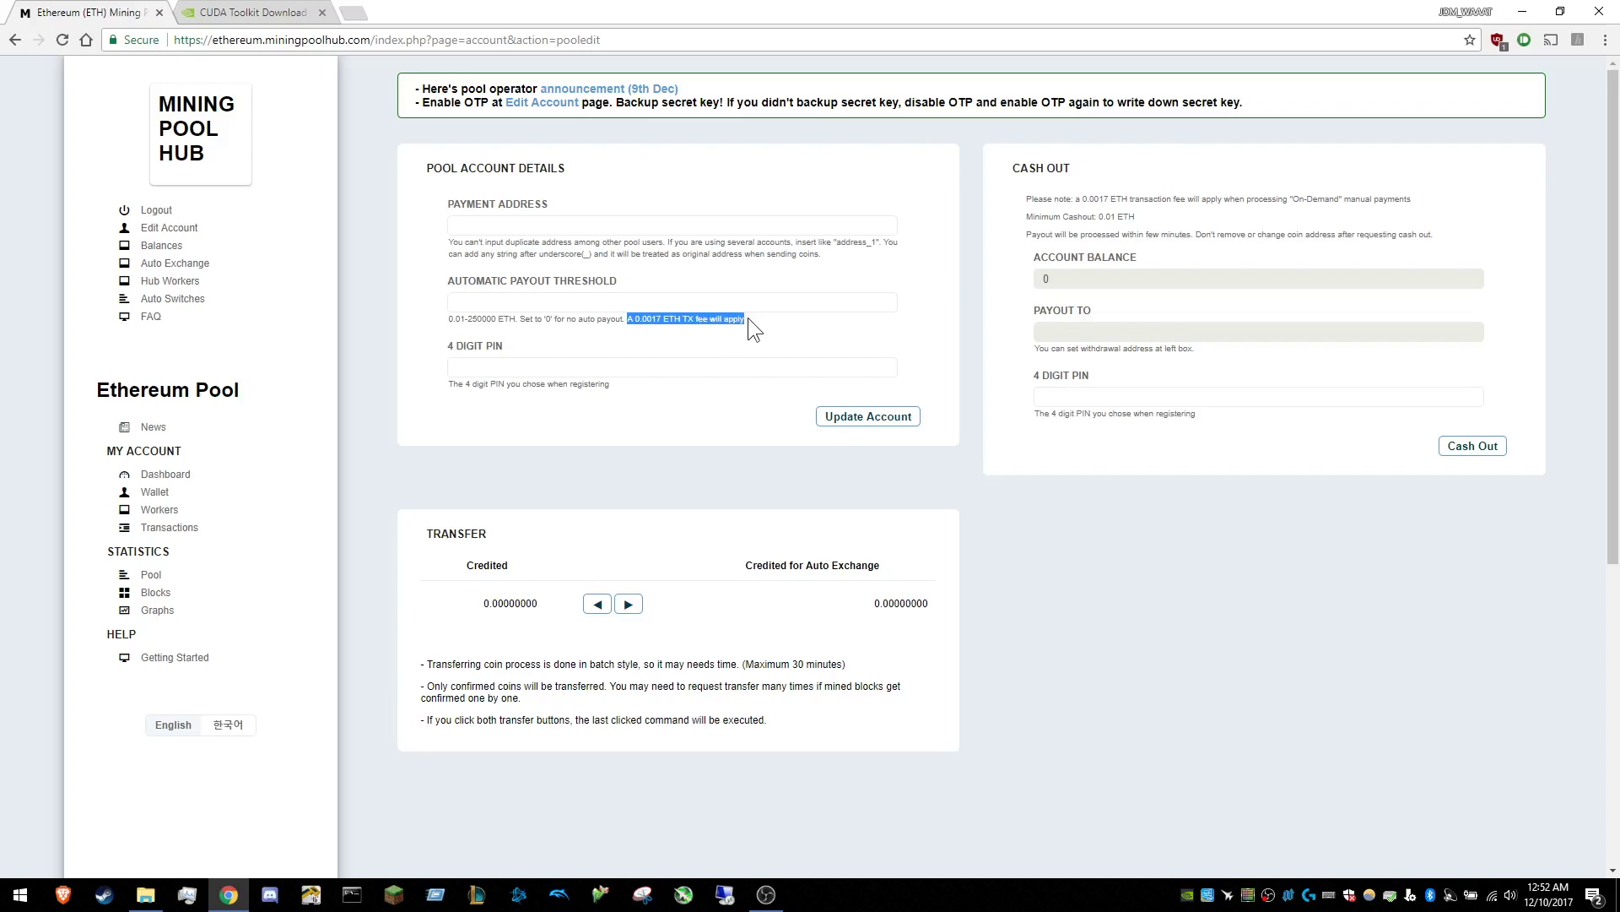
pyautogui.click(748, 318)
# Highlight the transfer credited amount and the transfer notes.
pyautogui.moveTo(483, 605); pyautogui.dragTo(547, 601)
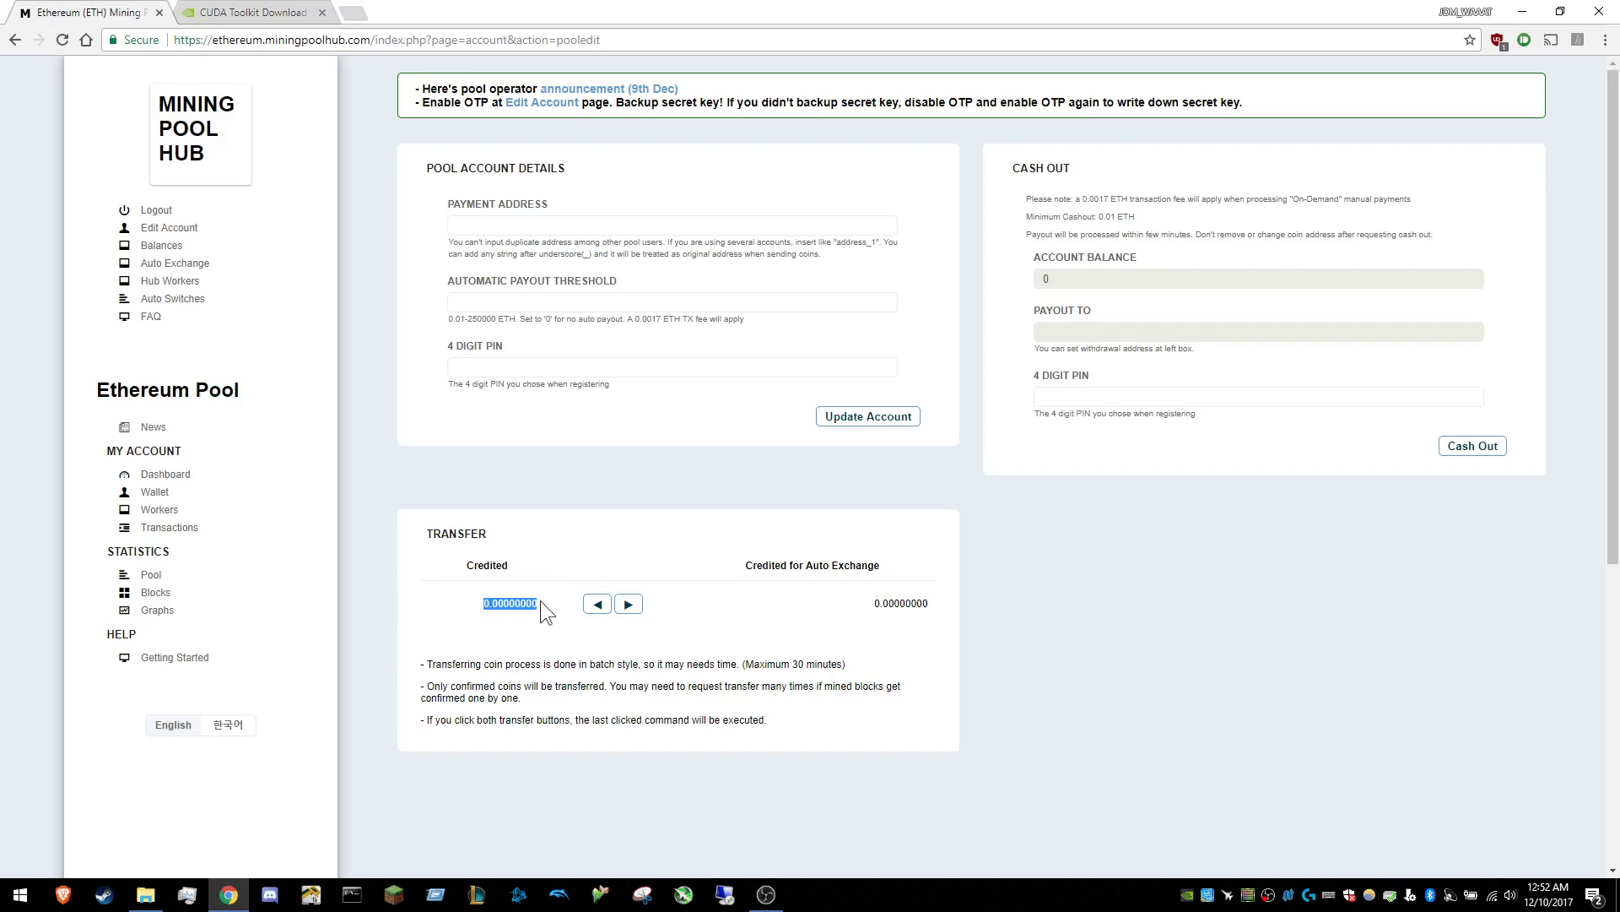
pyautogui.click(545, 601)
pyautogui.moveTo(775, 593); pyautogui.dragTo(1013, 623)
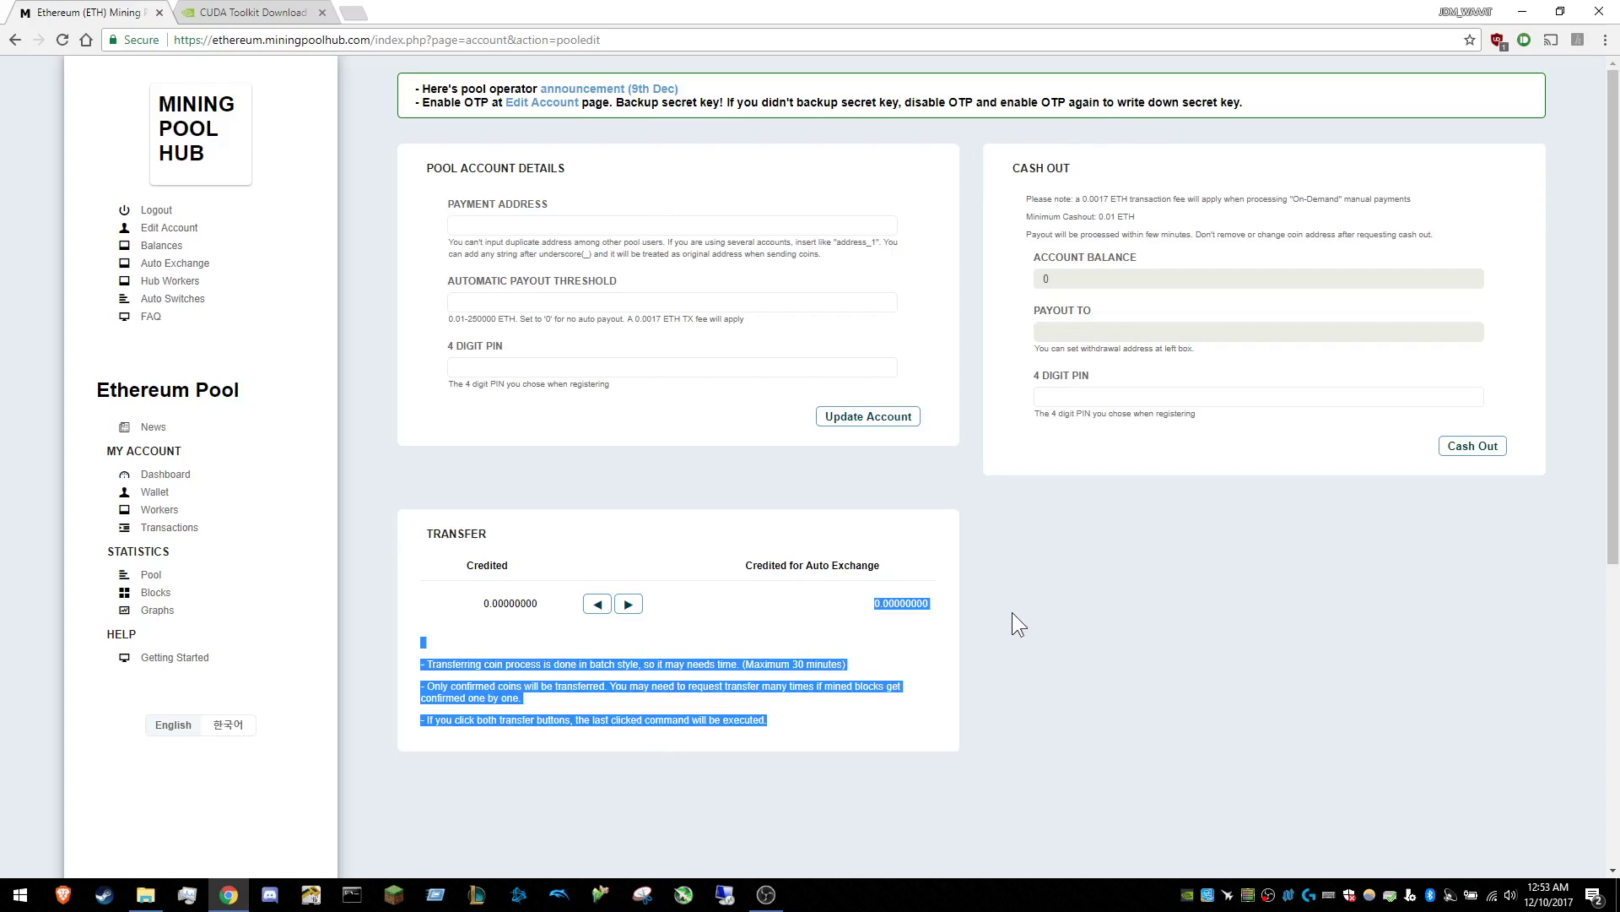
pyautogui.click(518, 362)
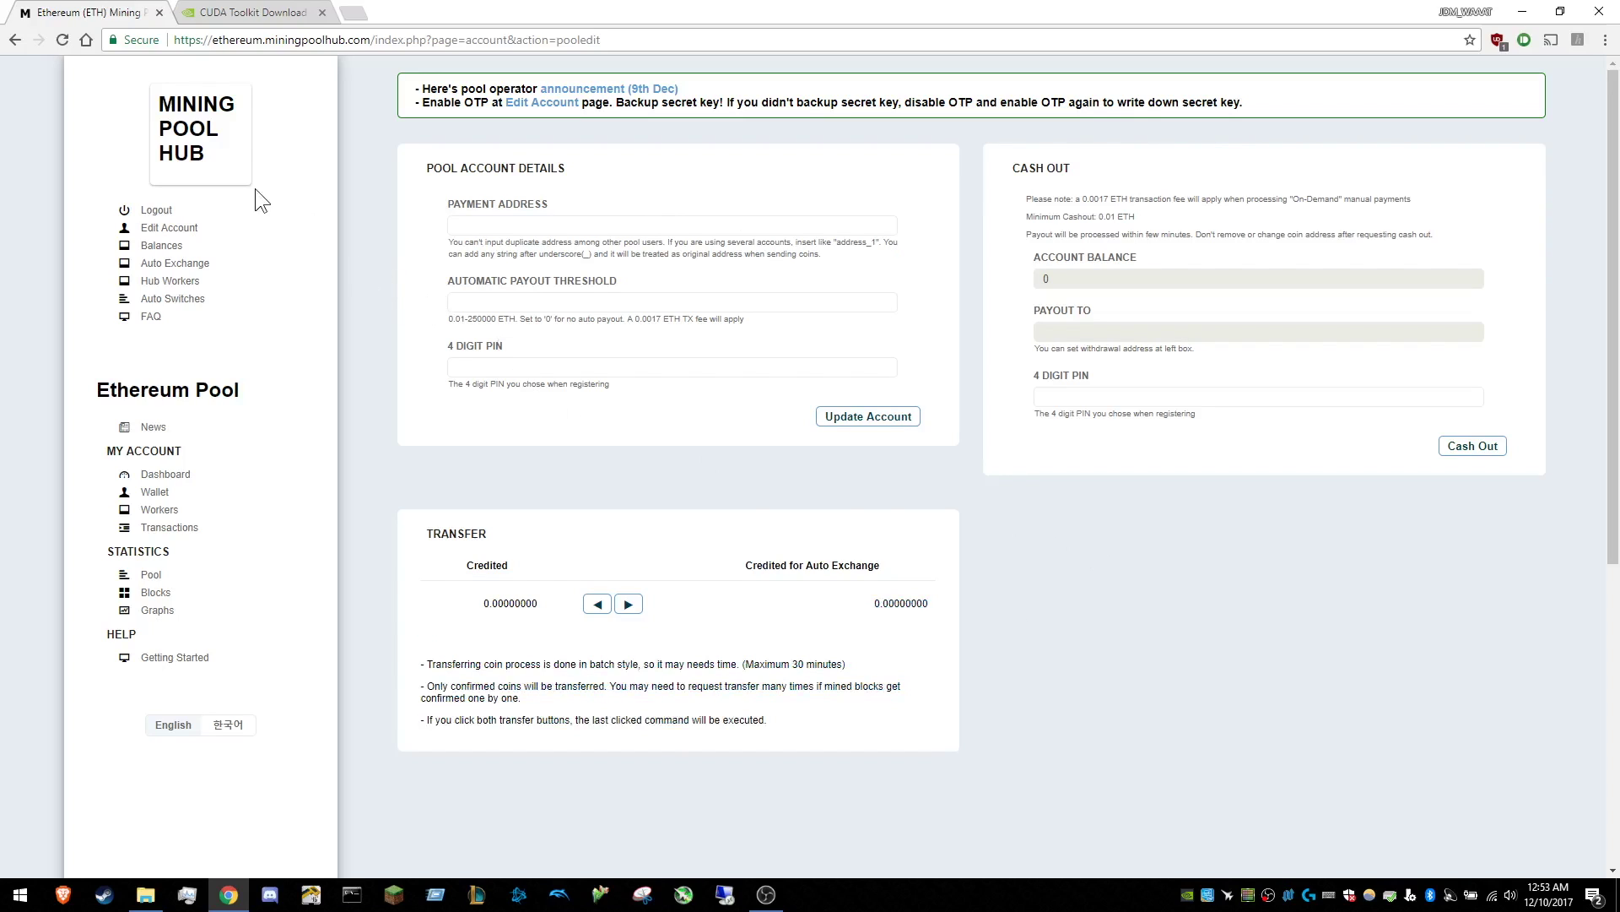
# Go from the Mining Pool Hub home page via Auto Exchange to Hub Workers.
pyautogui.click(211, 152)
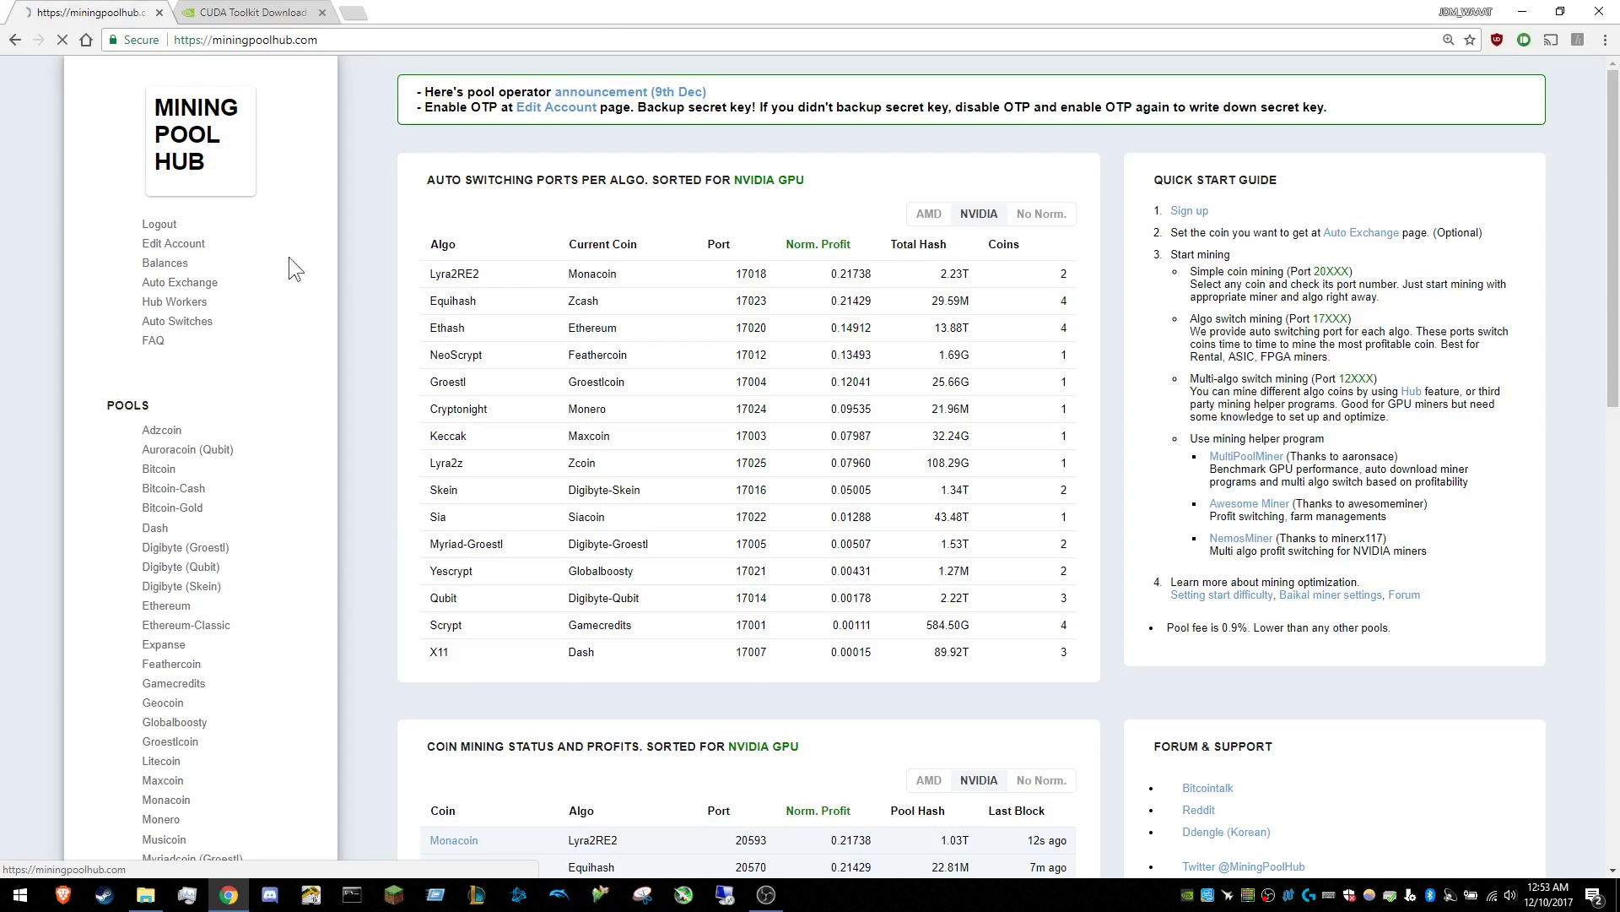
pyautogui.click(190, 283)
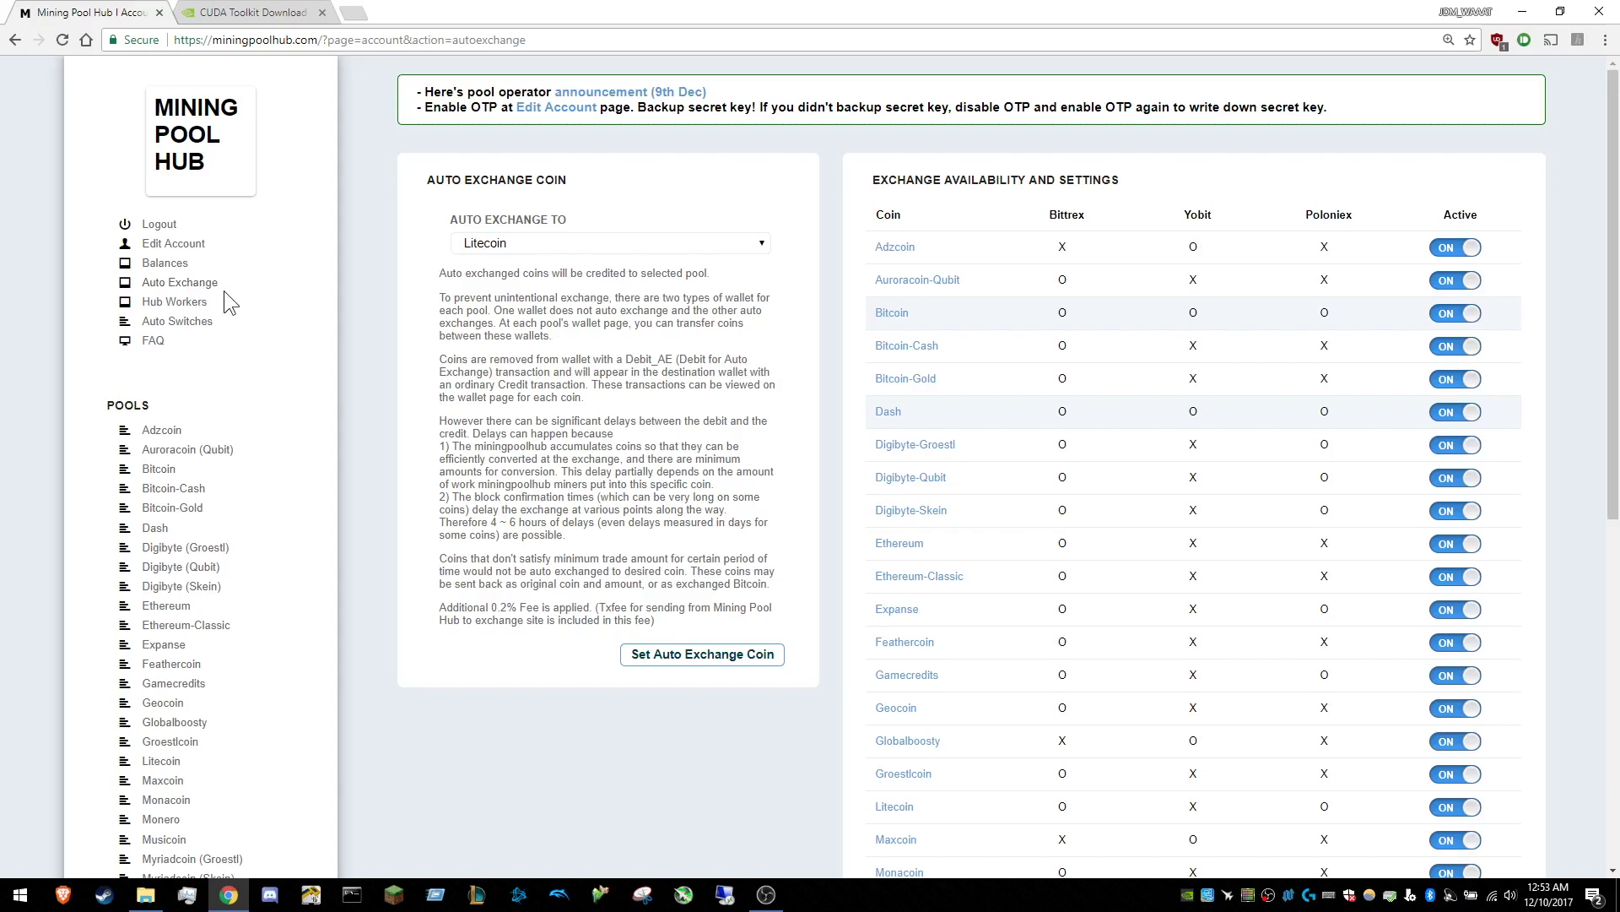
pyautogui.click(174, 302)
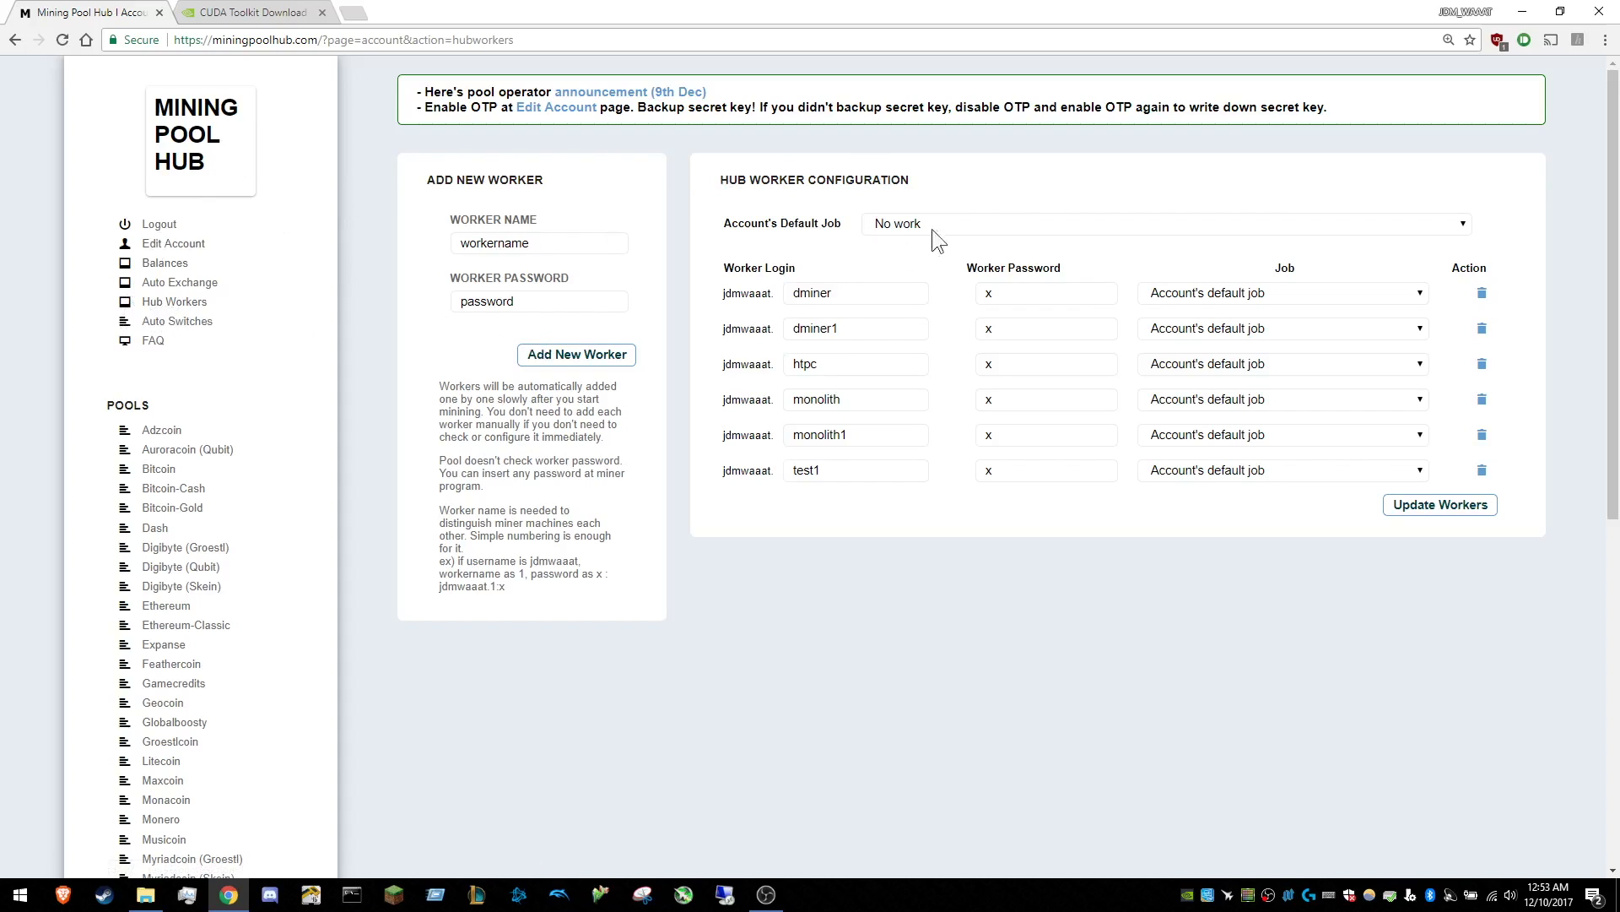
# Leave the account's default job on No work, then go to Auto Exchange.
pyautogui.click(1051, 224)
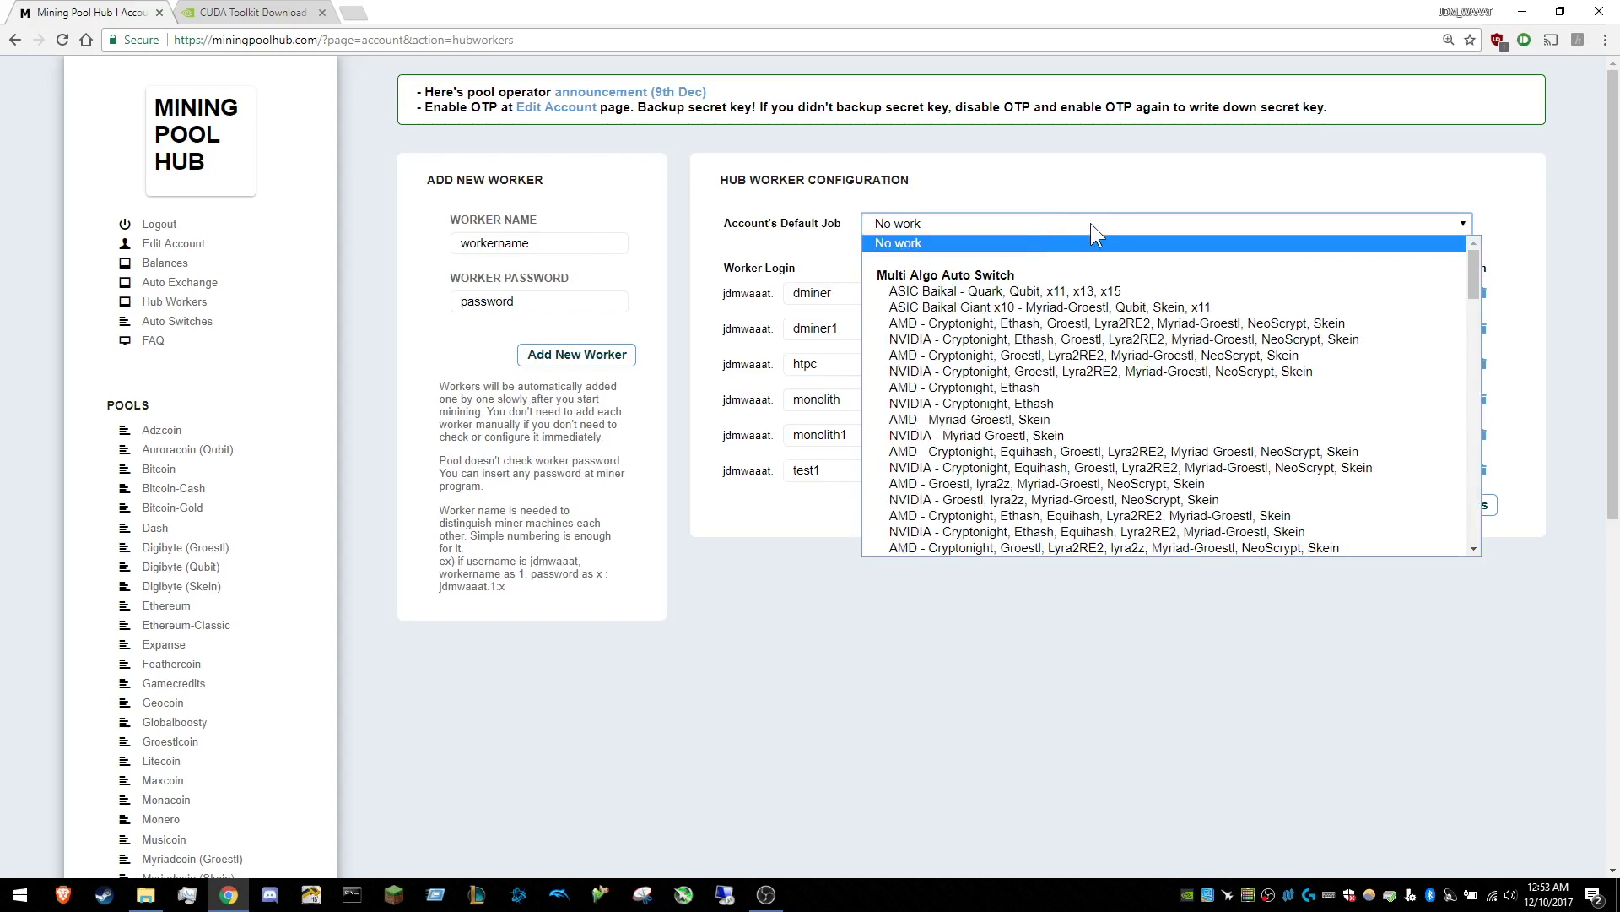
pyautogui.click(1090, 223)
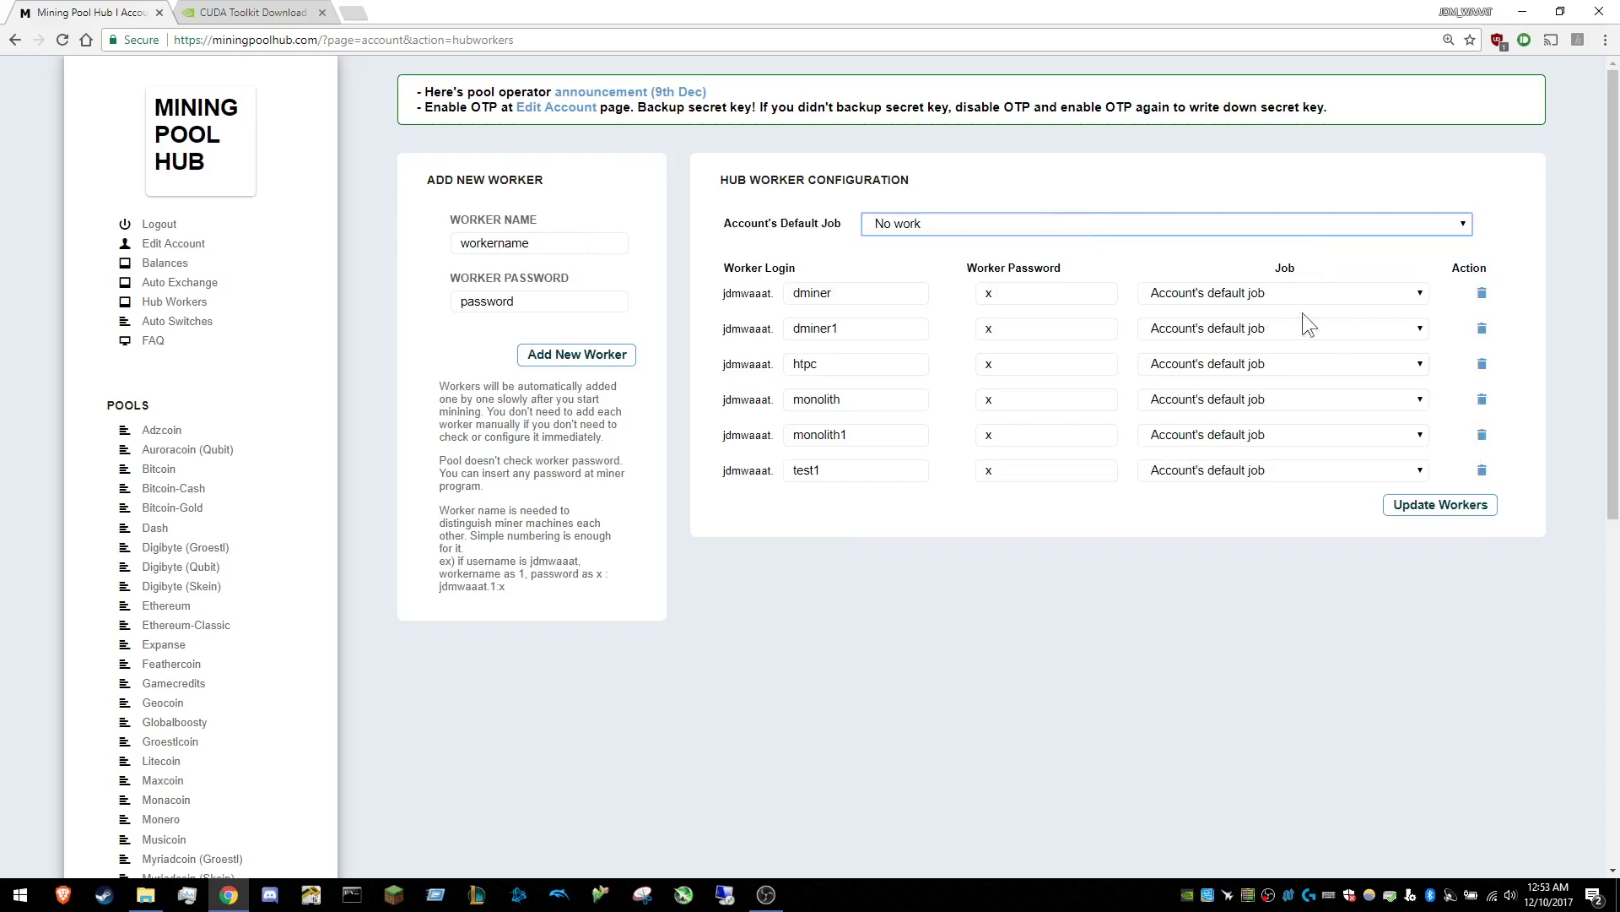
pyautogui.click(1096, 229)
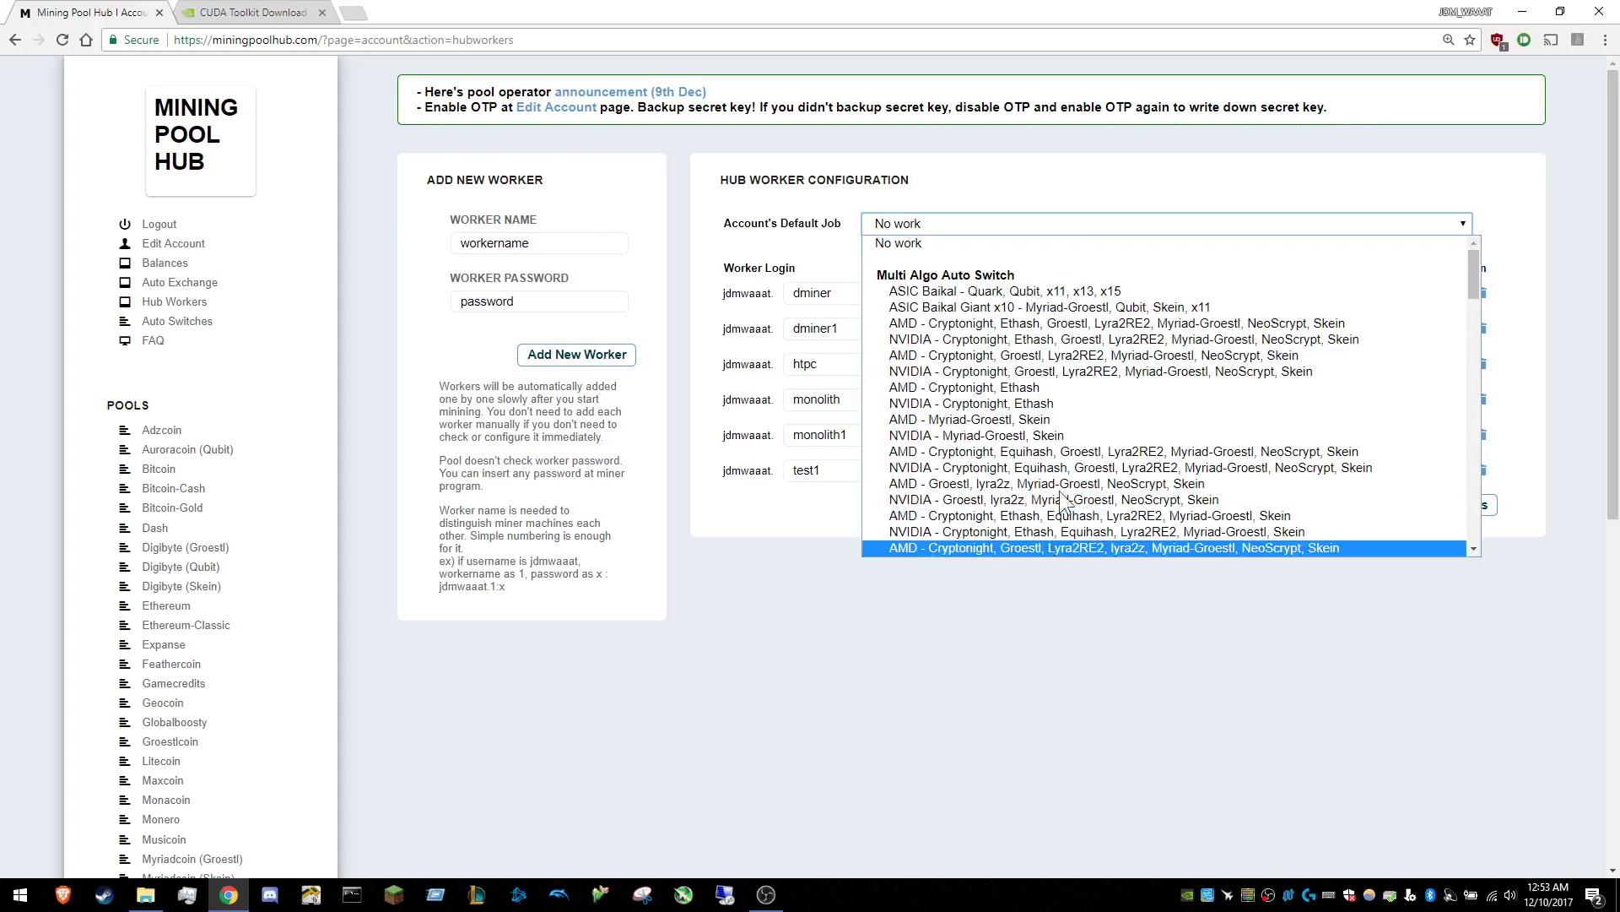
pyautogui.click(1049, 665)
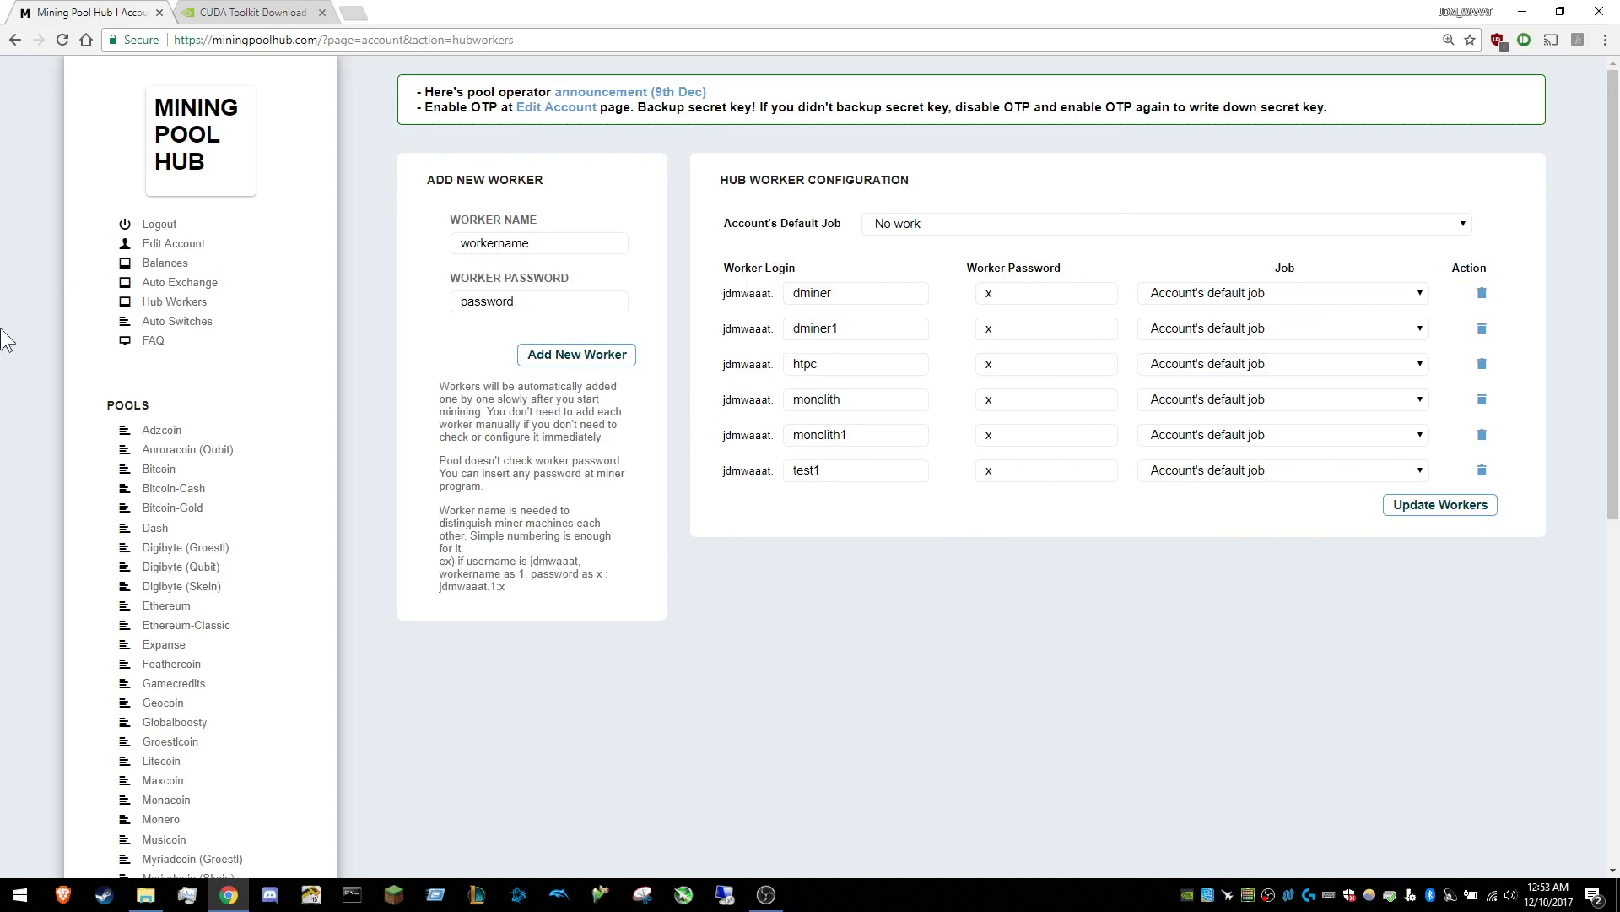
pyautogui.click(215, 283)
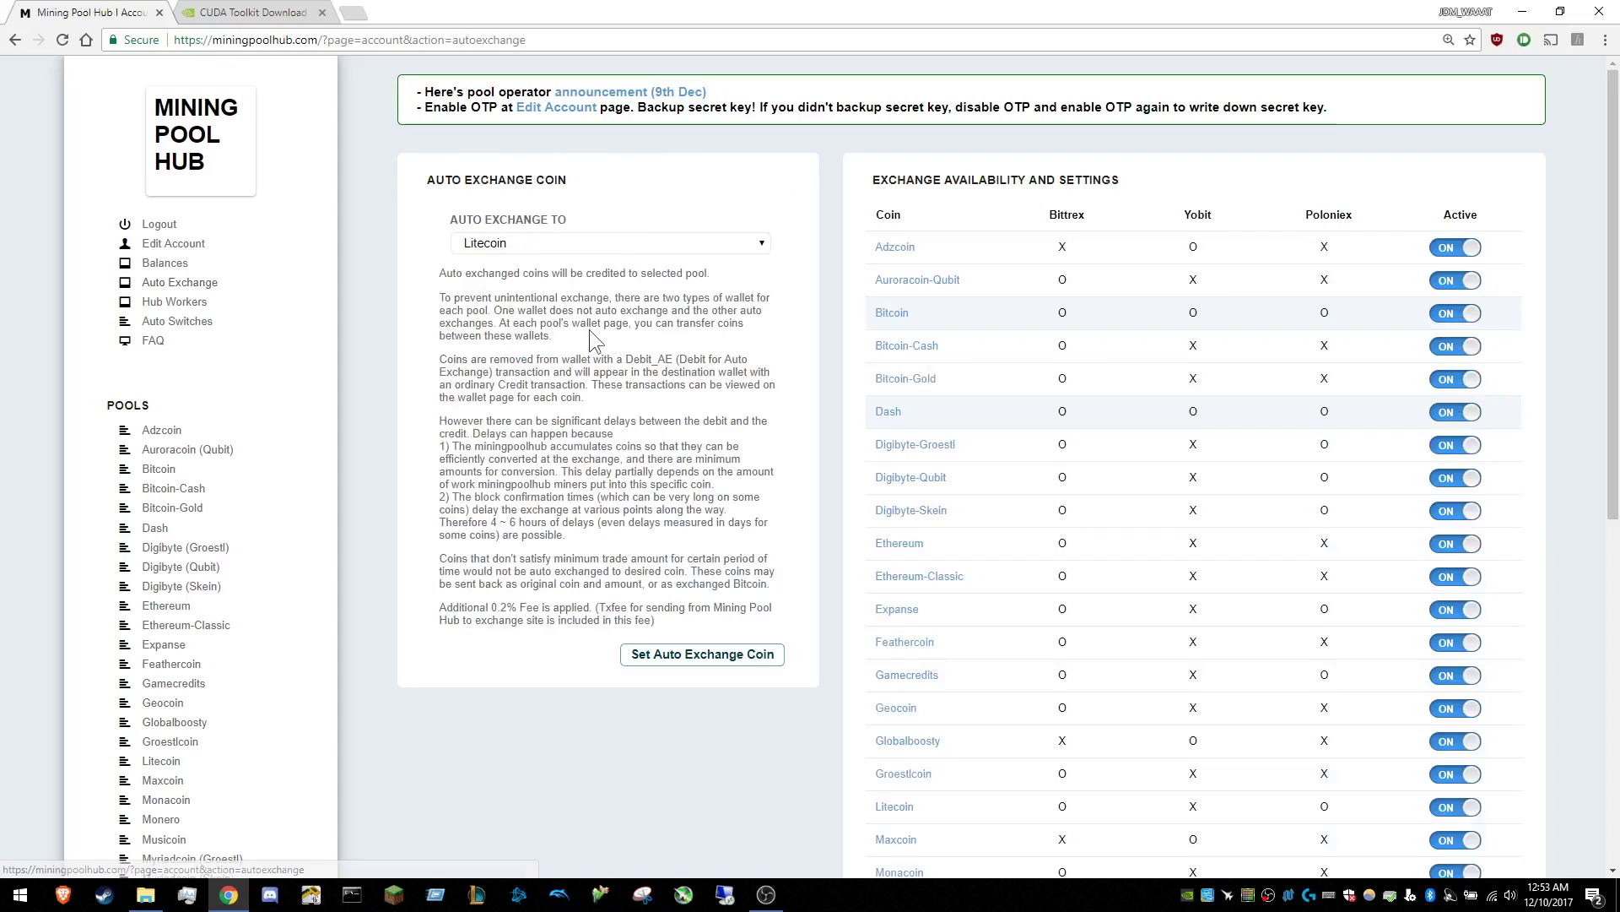
# Review the Auto exchange to coin list, keeping Litecoin, and scroll the coin settings.
pyautogui.click(664, 240)
pyautogui.scroll(-5, 655, 508)
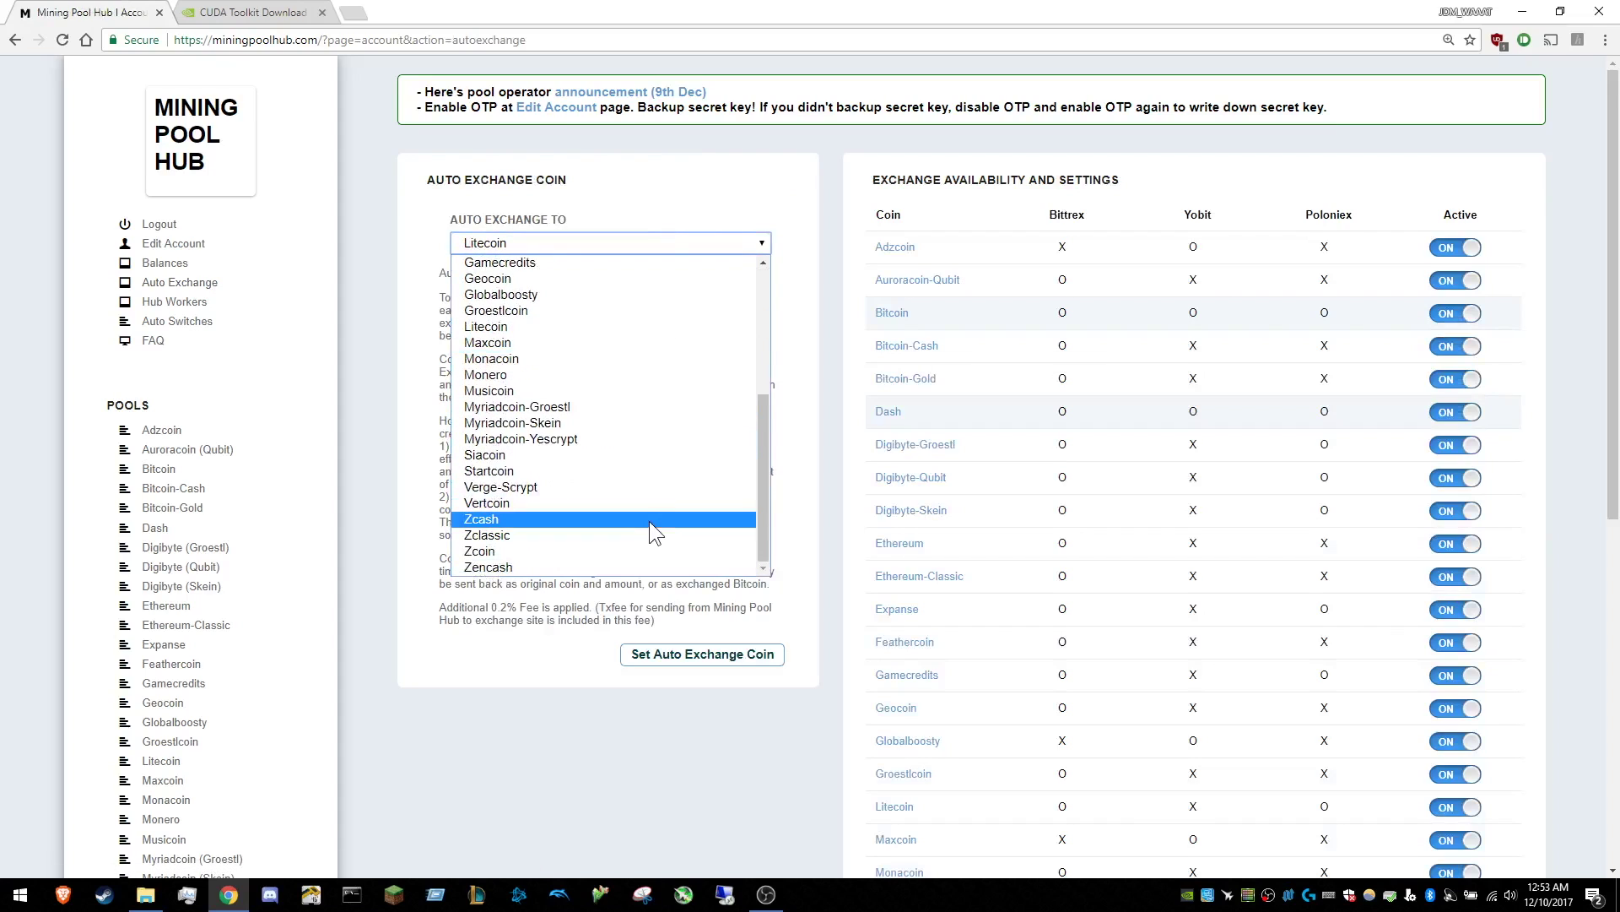
pyautogui.scroll(3, 648, 521)
pyautogui.click(358, 506)
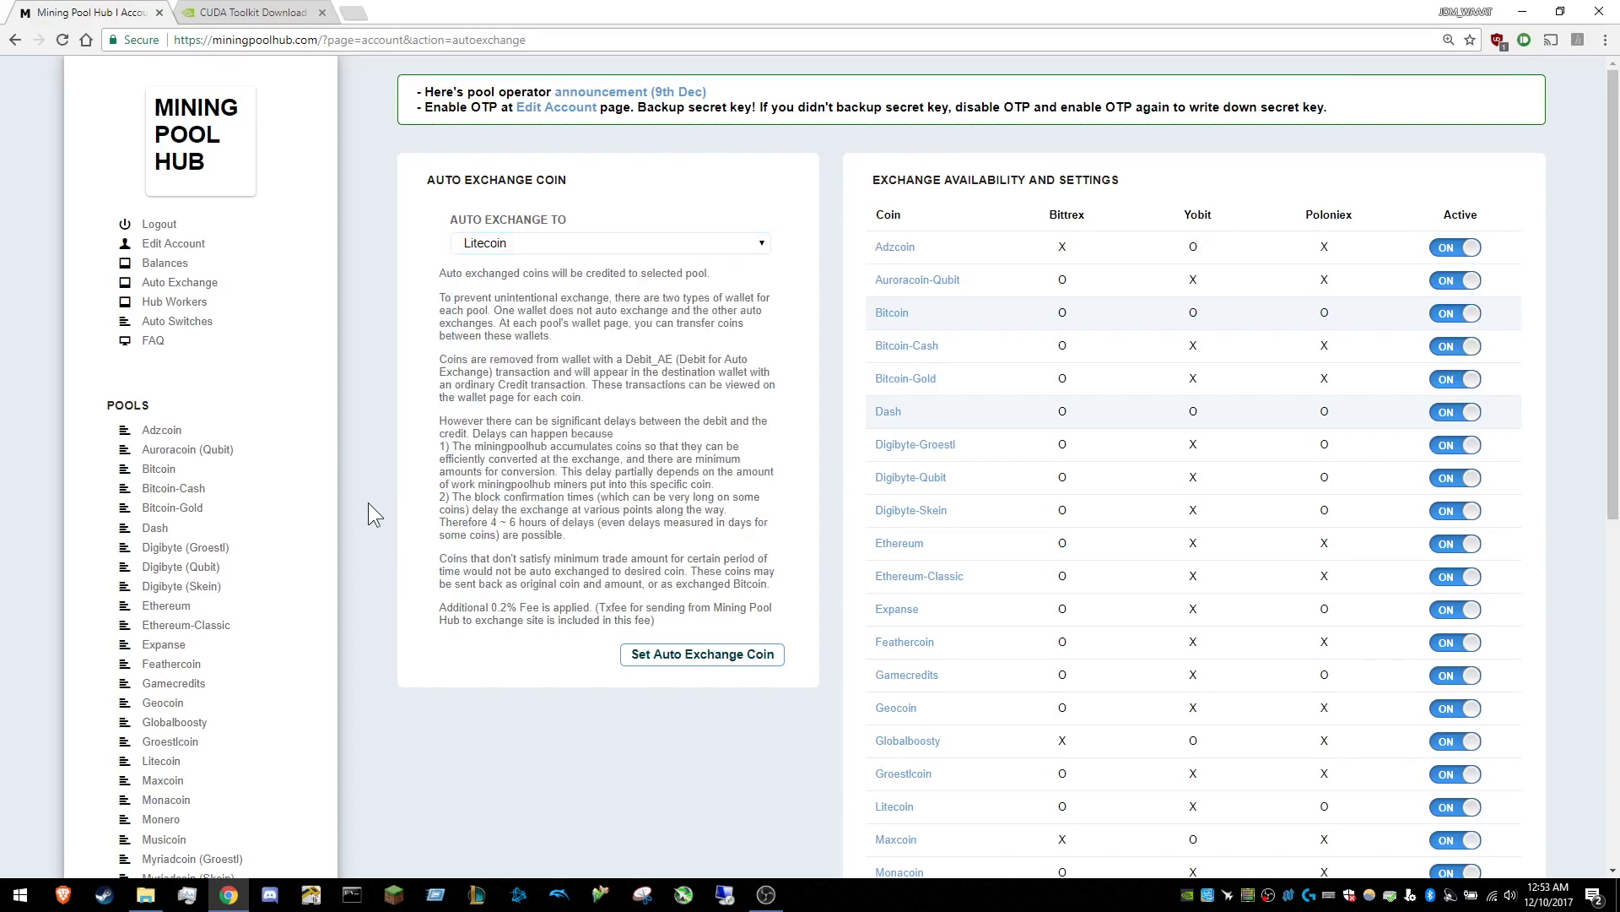
pyautogui.scroll(-6, 166, 484)
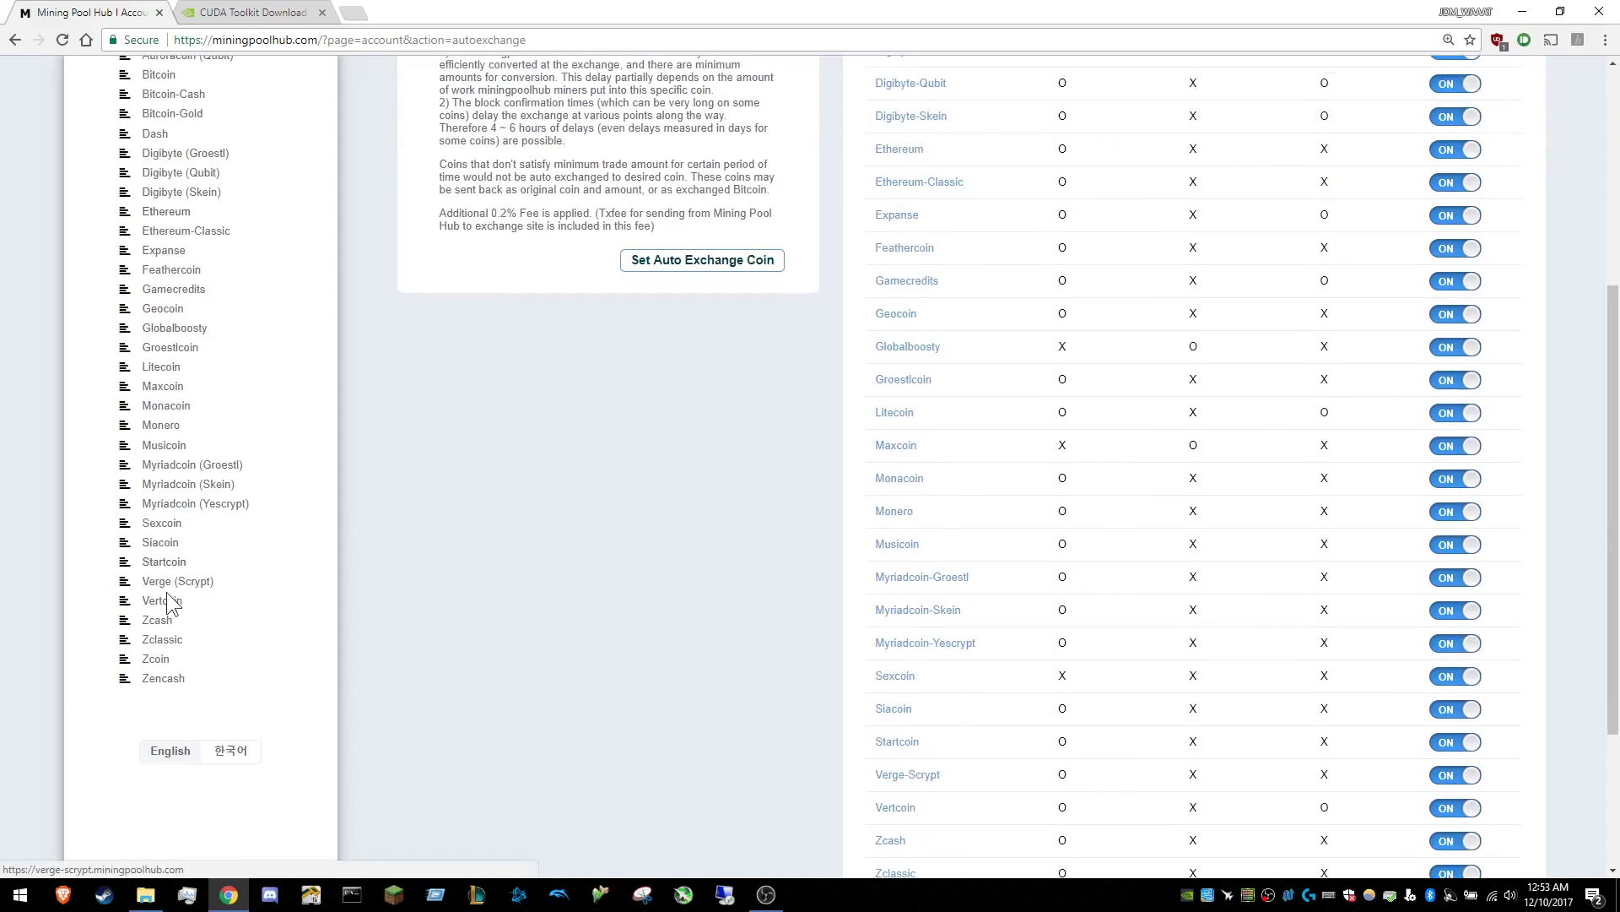
pyautogui.scroll(6, 203, 559)
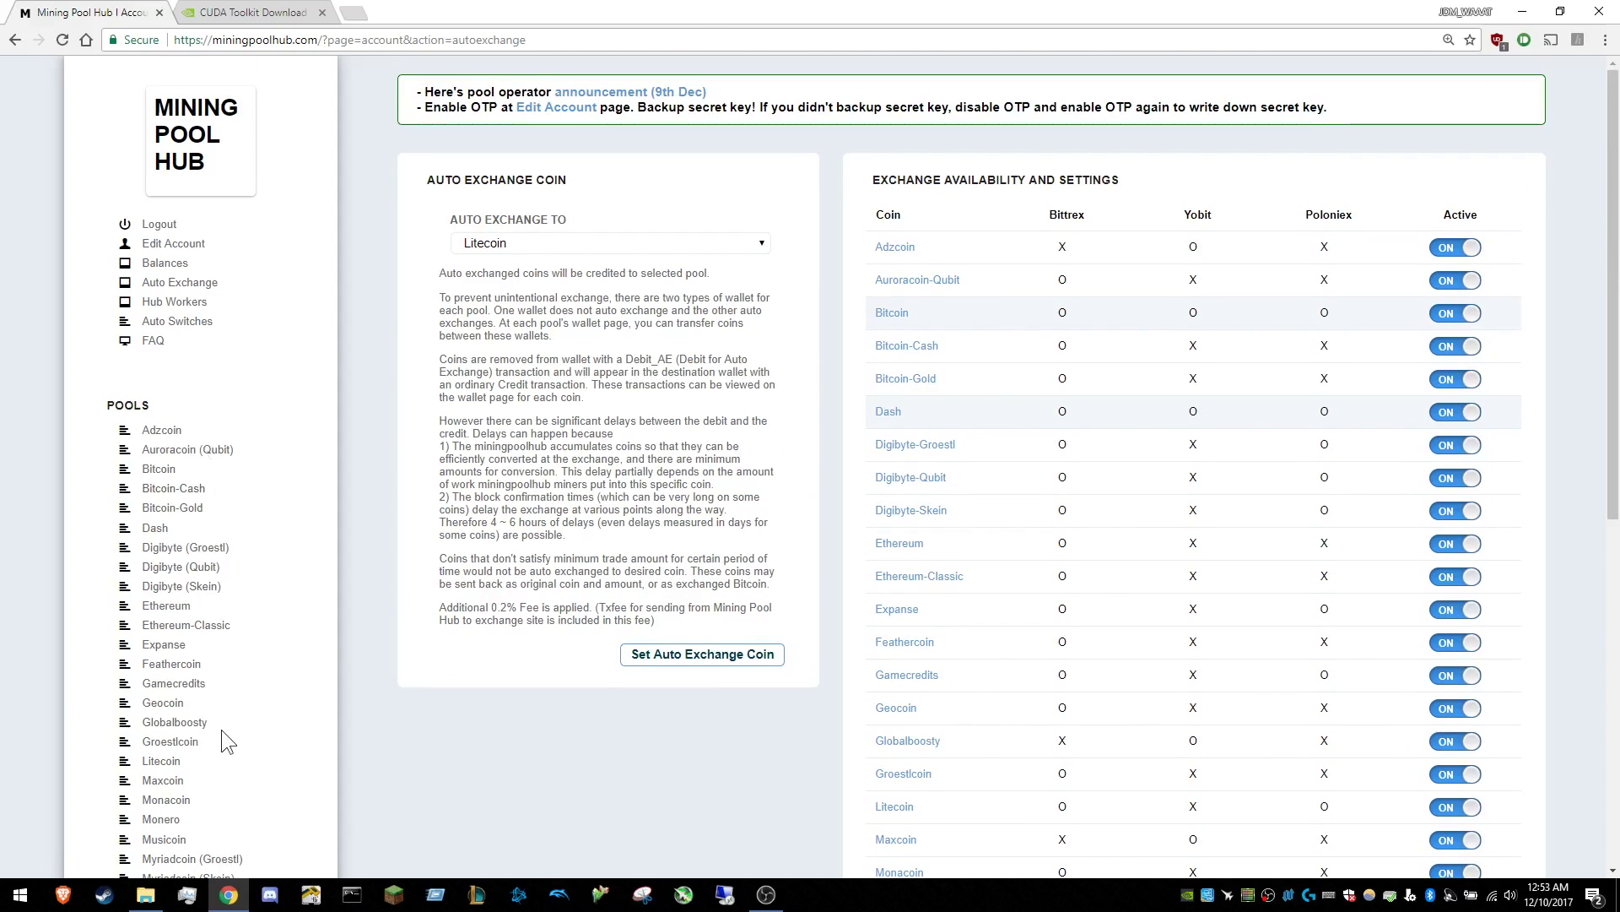
pyautogui.scroll(-6, 970, 631)
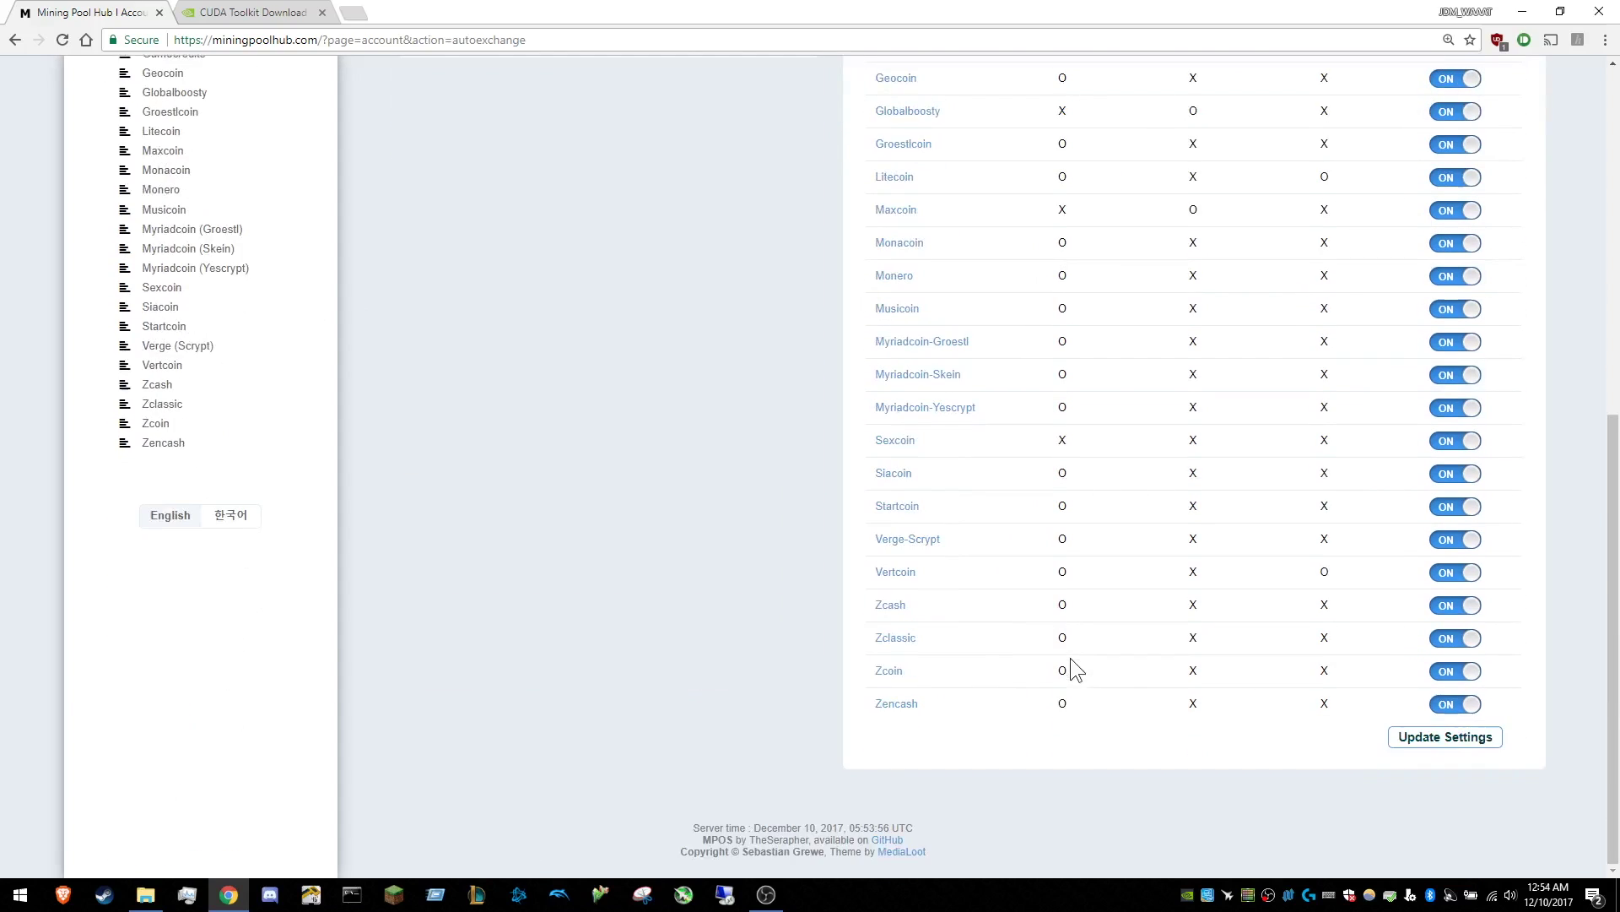
pyautogui.scroll(6, 1071, 669)
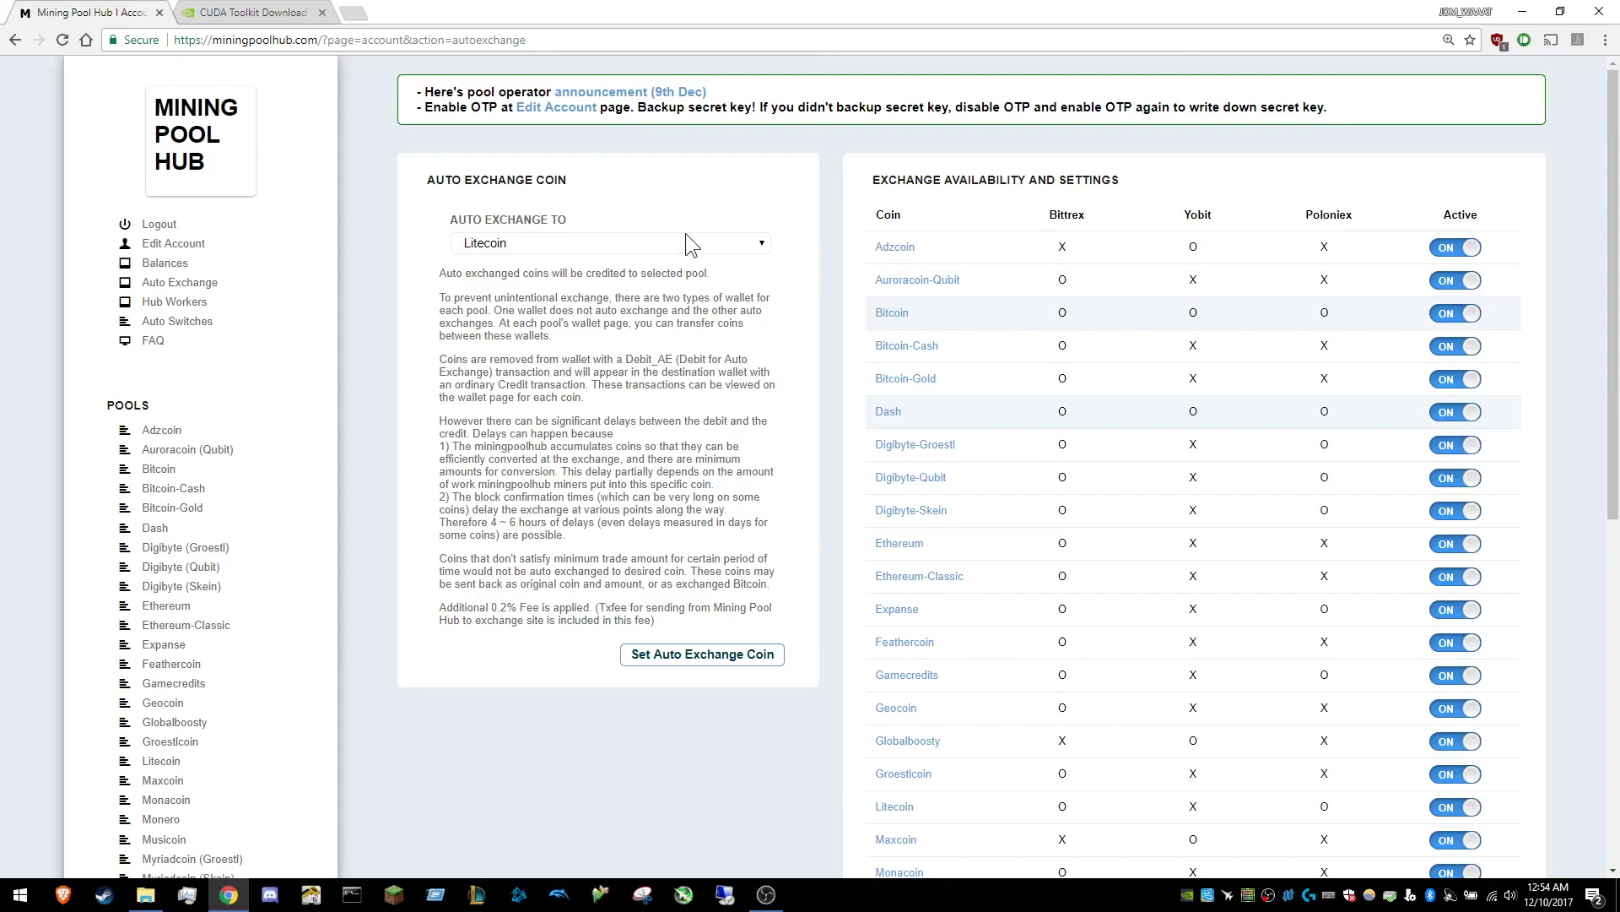
# Scroll through the Mining Pool Hub home page, then switch to the CUDA Toolkit tab.
pyautogui.click(188, 169)
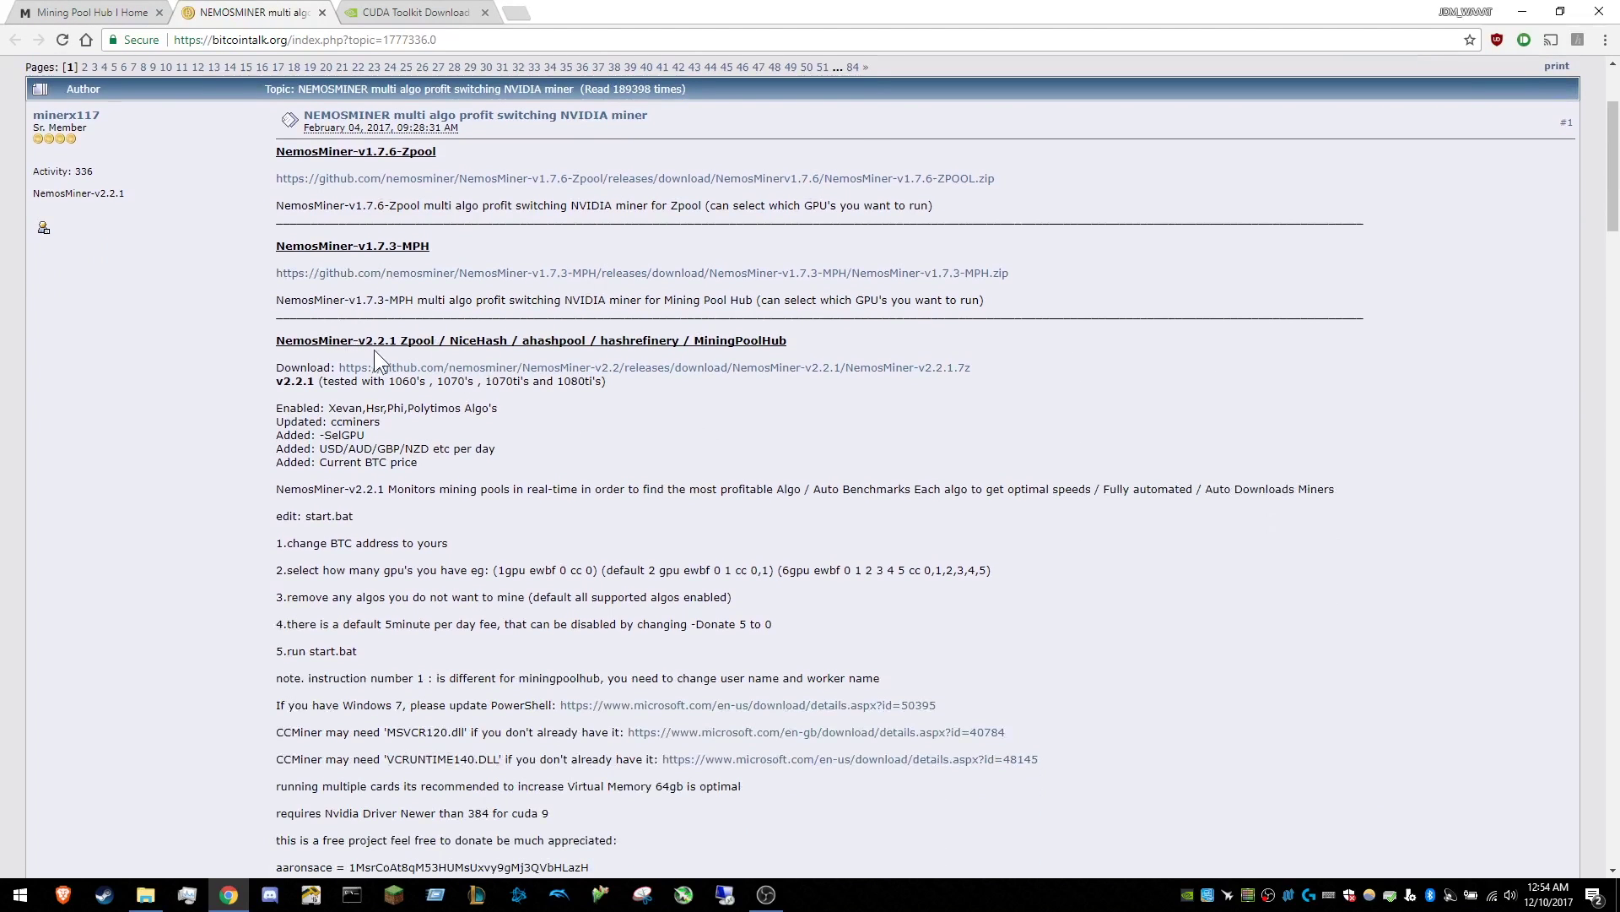
pyautogui.scroll(-2, 555, 548)
pyautogui.scroll(2, 554, 548)
pyautogui.click(386, 11)
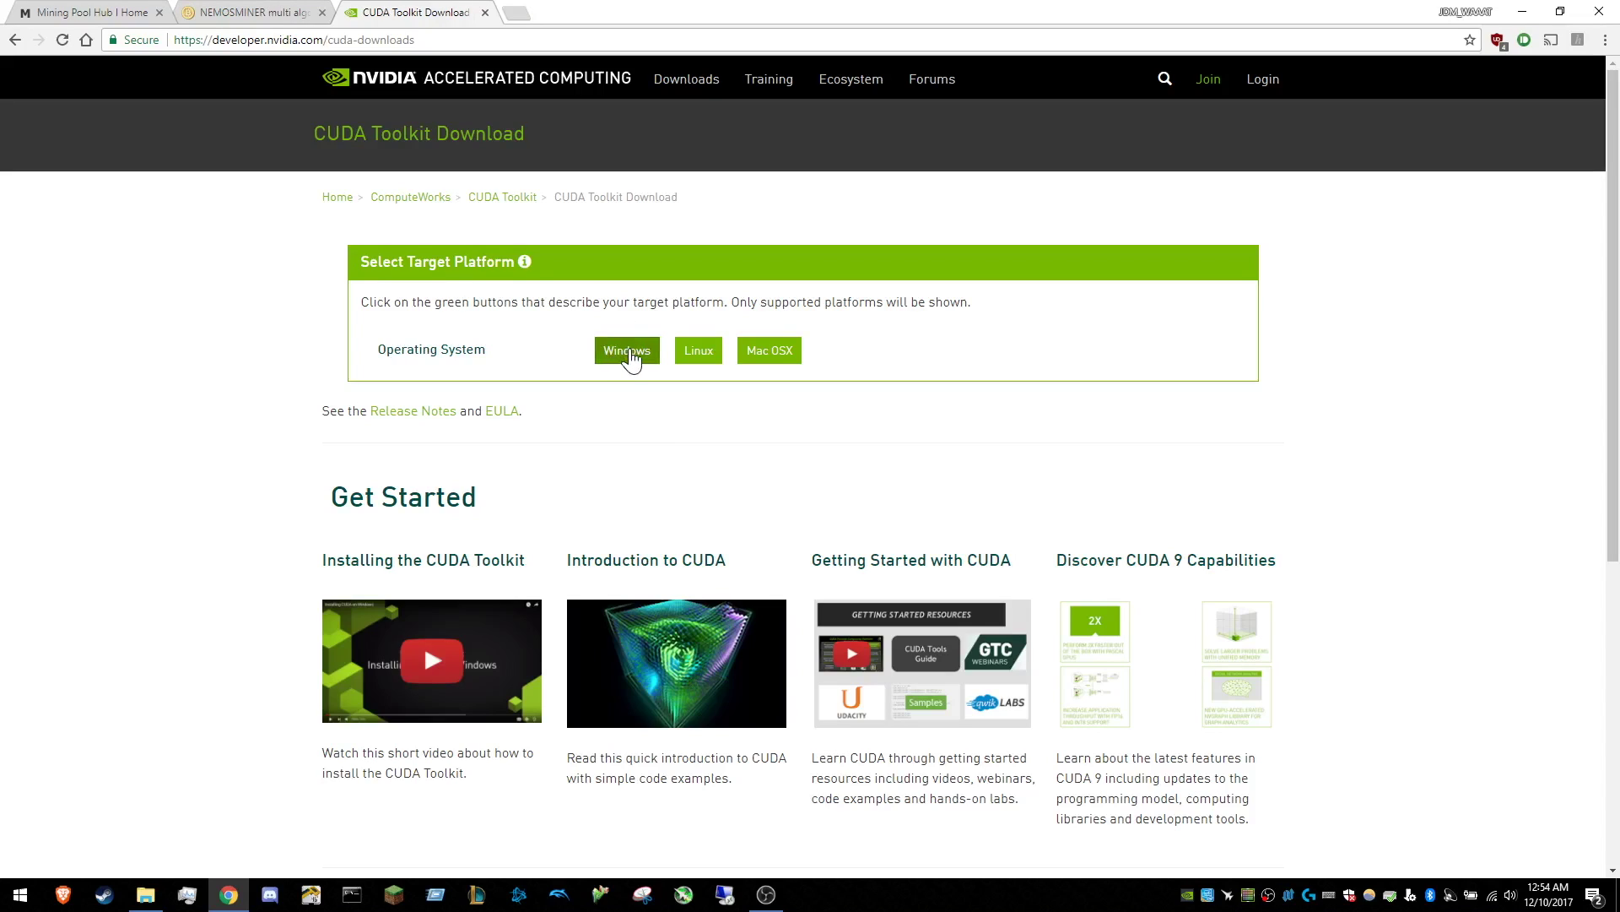
# Pick Windows version 10 as the CUDA Toolkit target, then return to Mining Pool Hub.
pyautogui.click(631, 358)
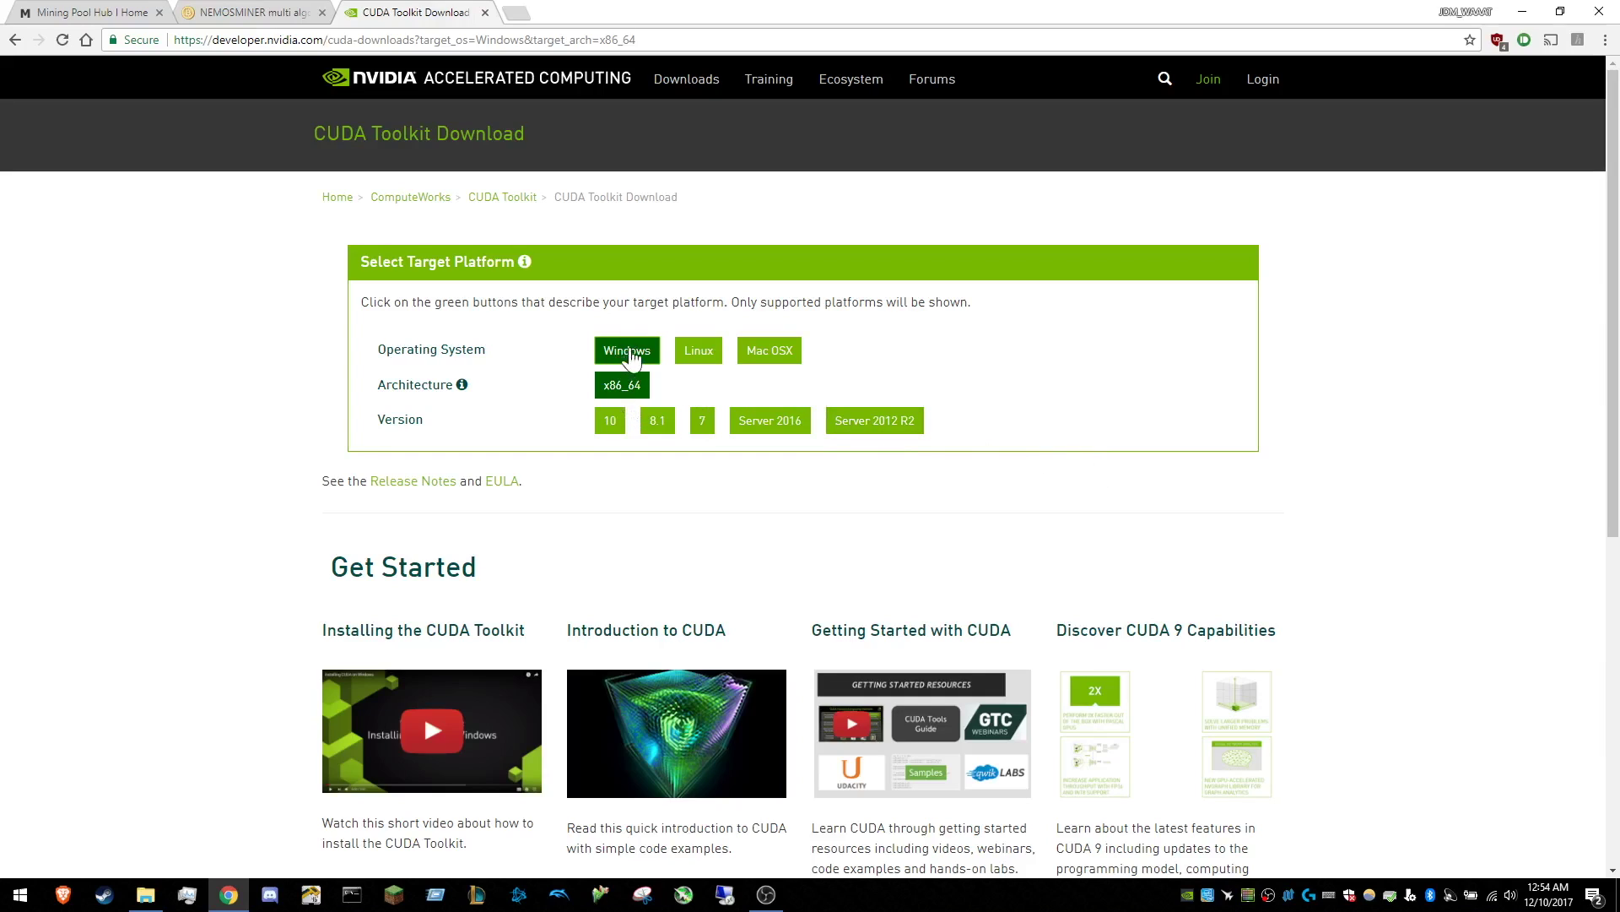
pyautogui.click(612, 421)
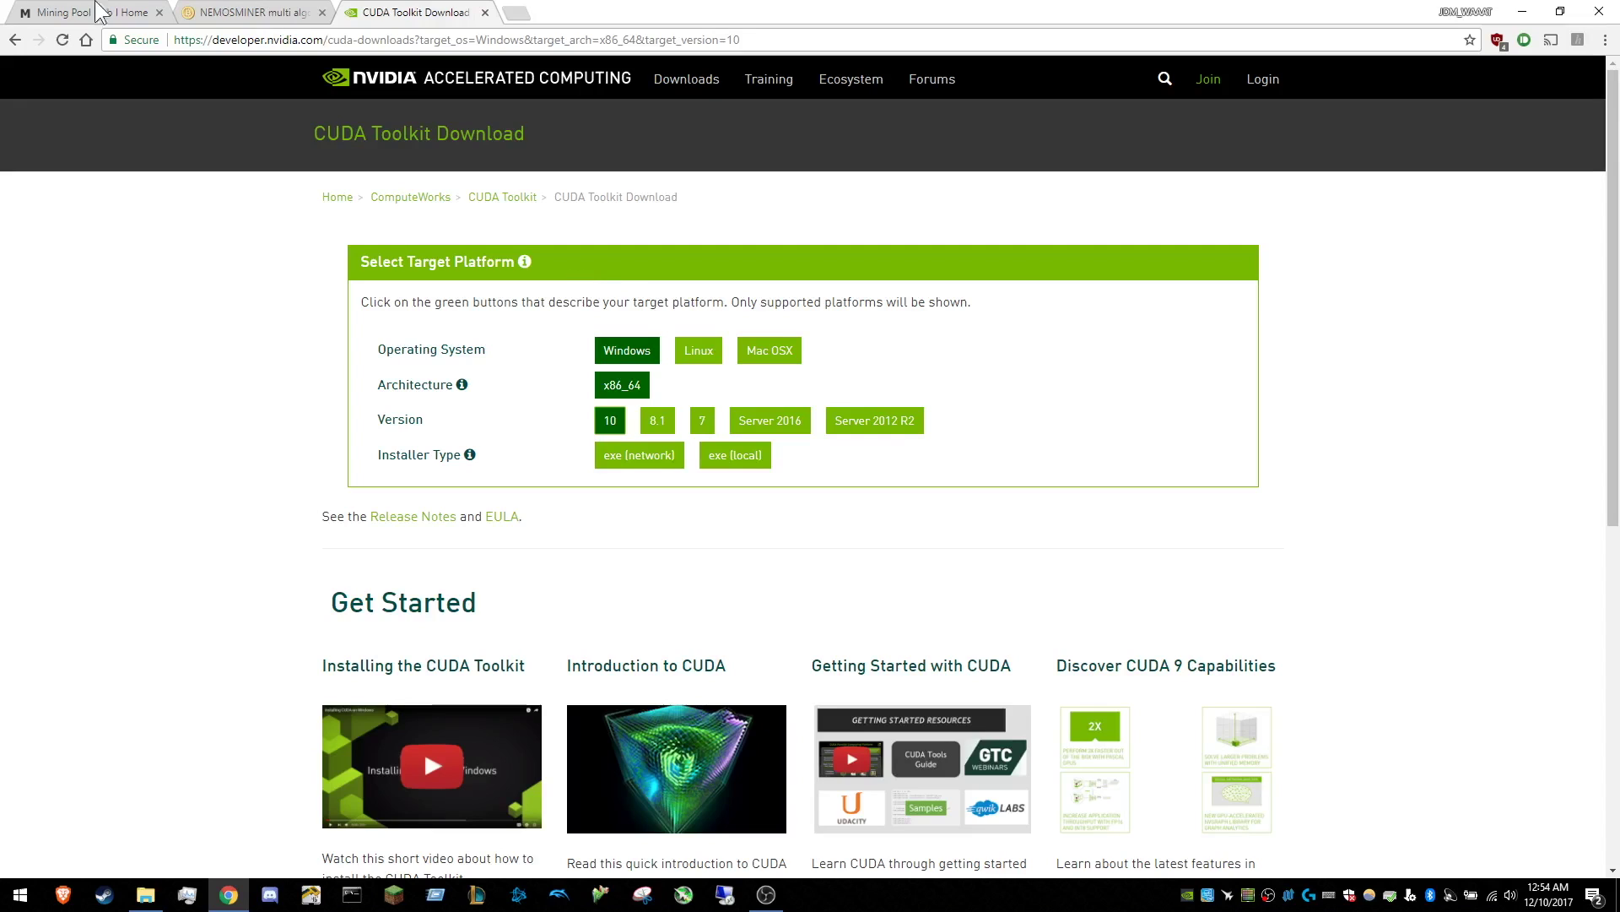
pyautogui.click(85, 12)
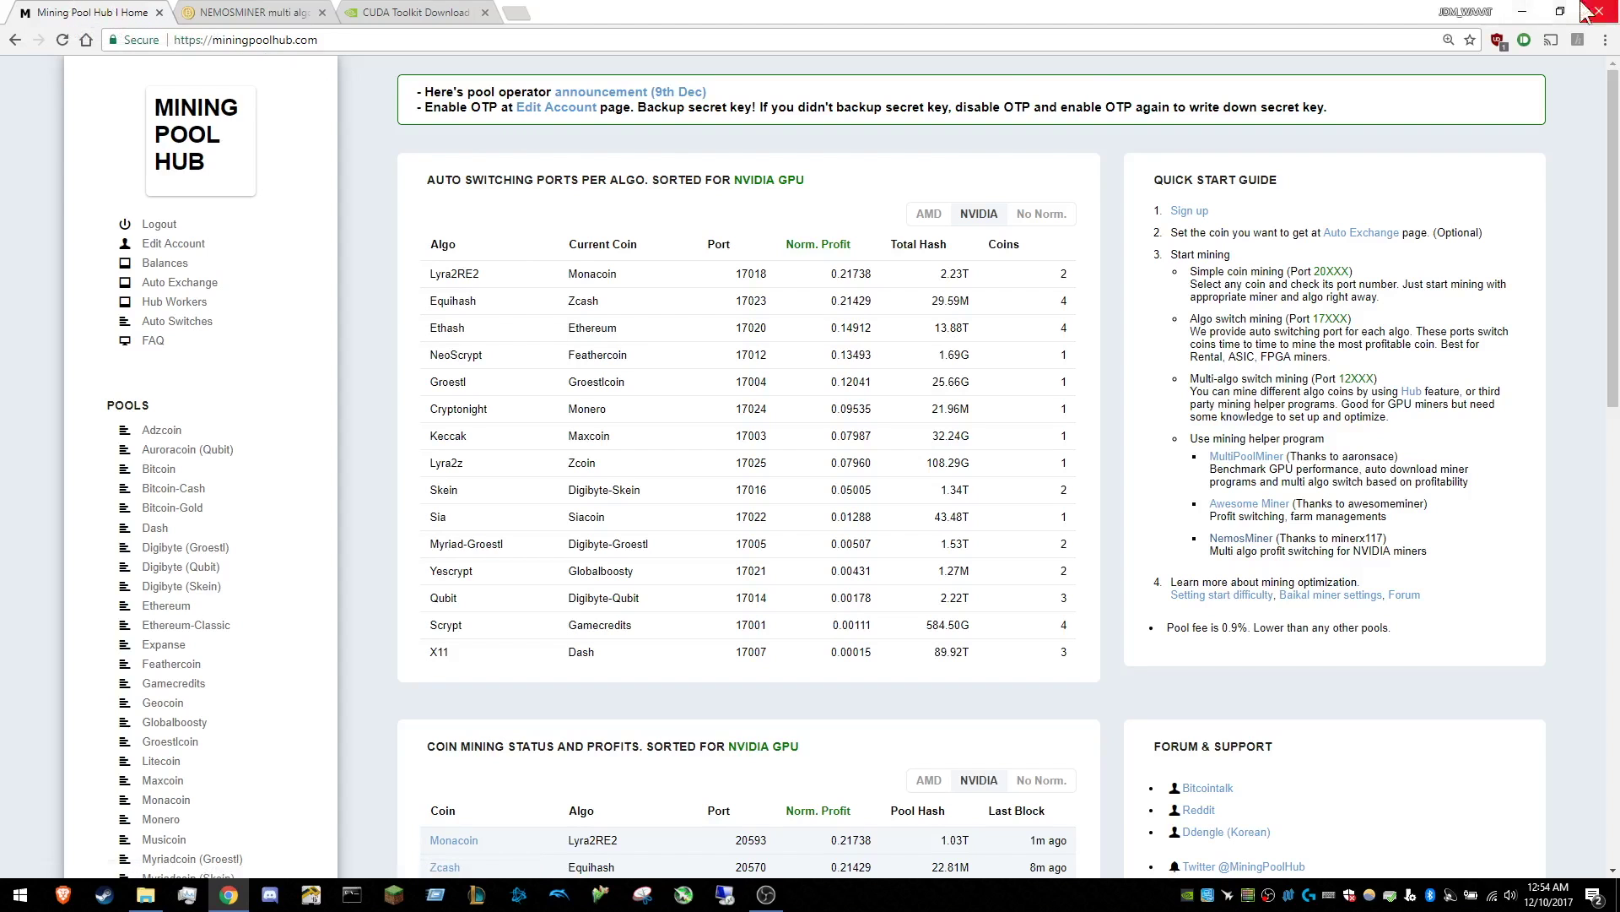
# Open the NemosMiner-v2.2.1 archive in WinRAR and dismiss the evaluation reminder.
pyautogui.click(1524, 10)
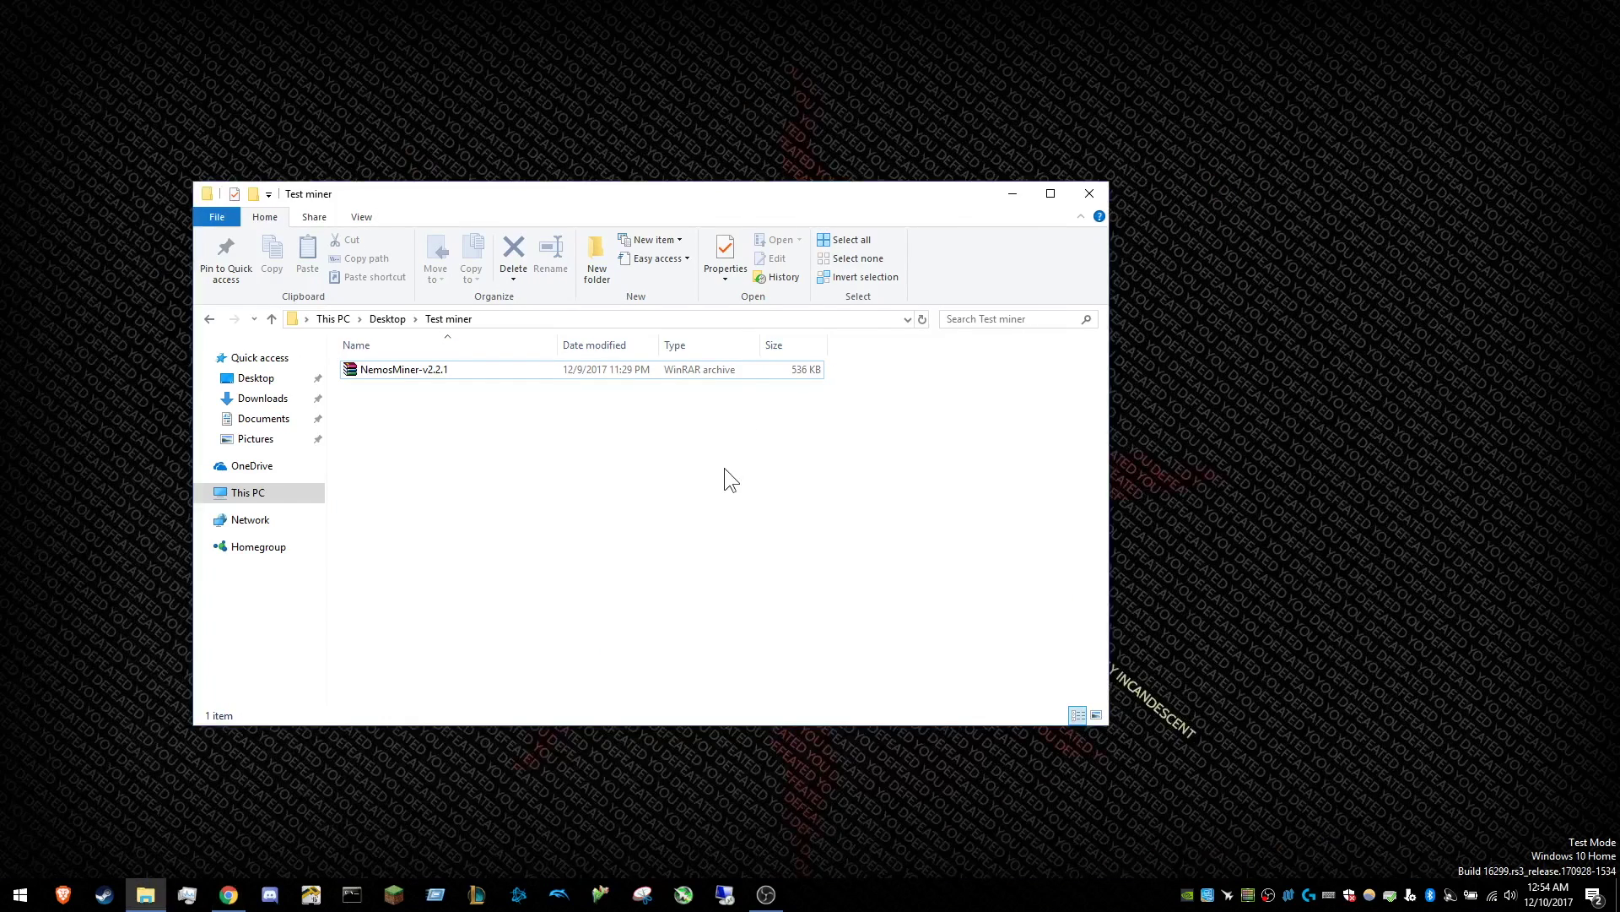
pyautogui.click(433, 374)
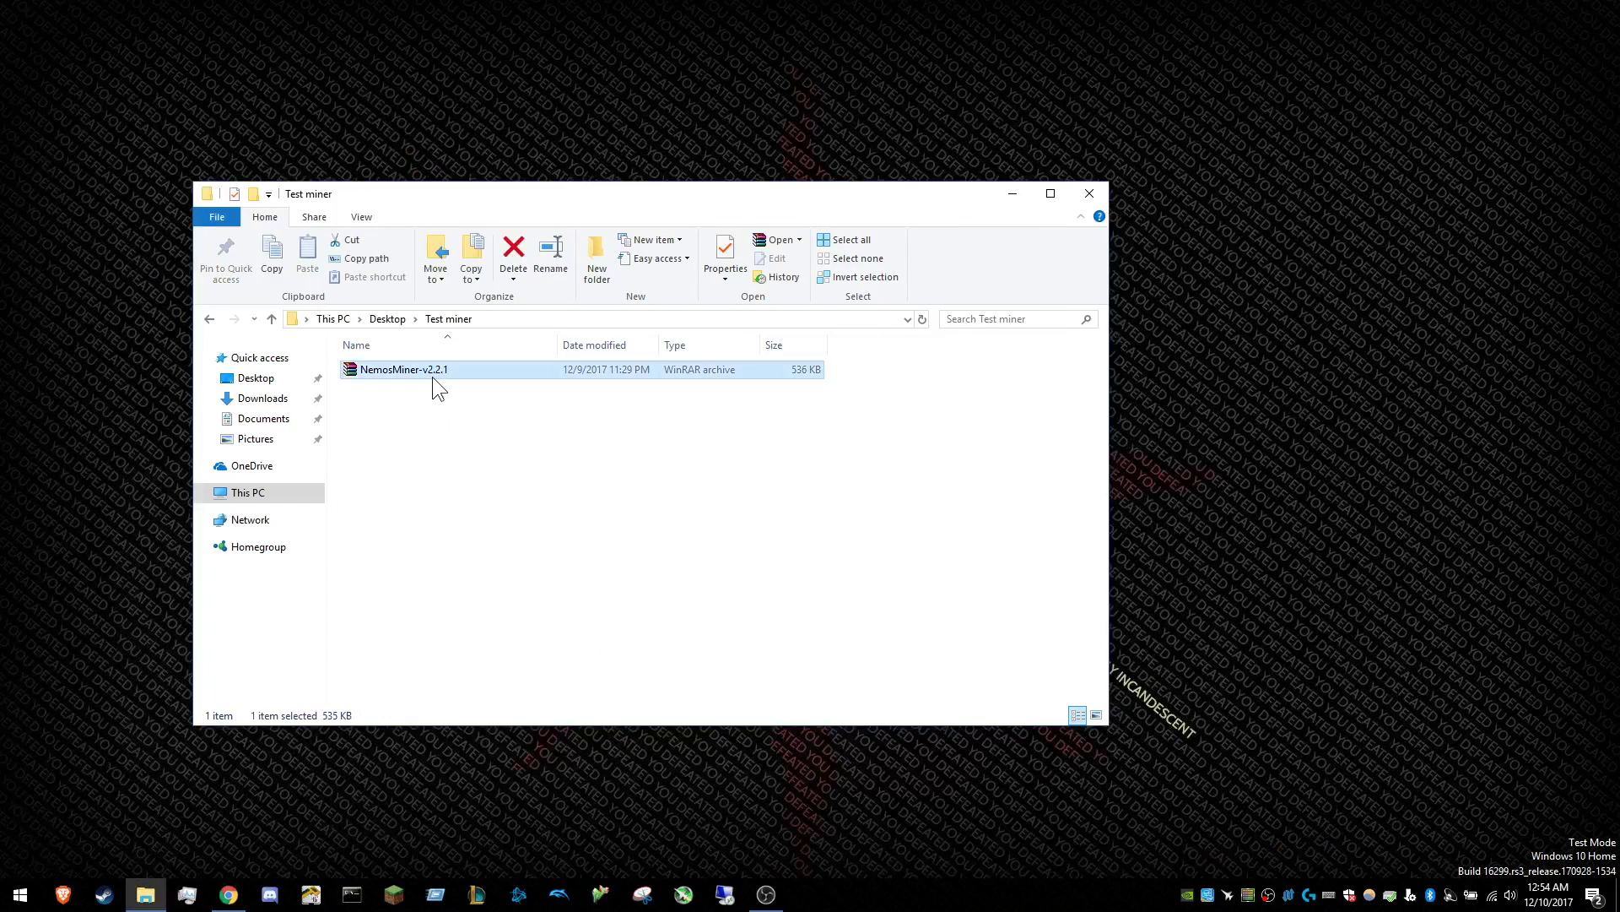
pyautogui.doubleClick(432, 376)
pyautogui.moveTo(678, 348); pyautogui.dragTo(678, 358)
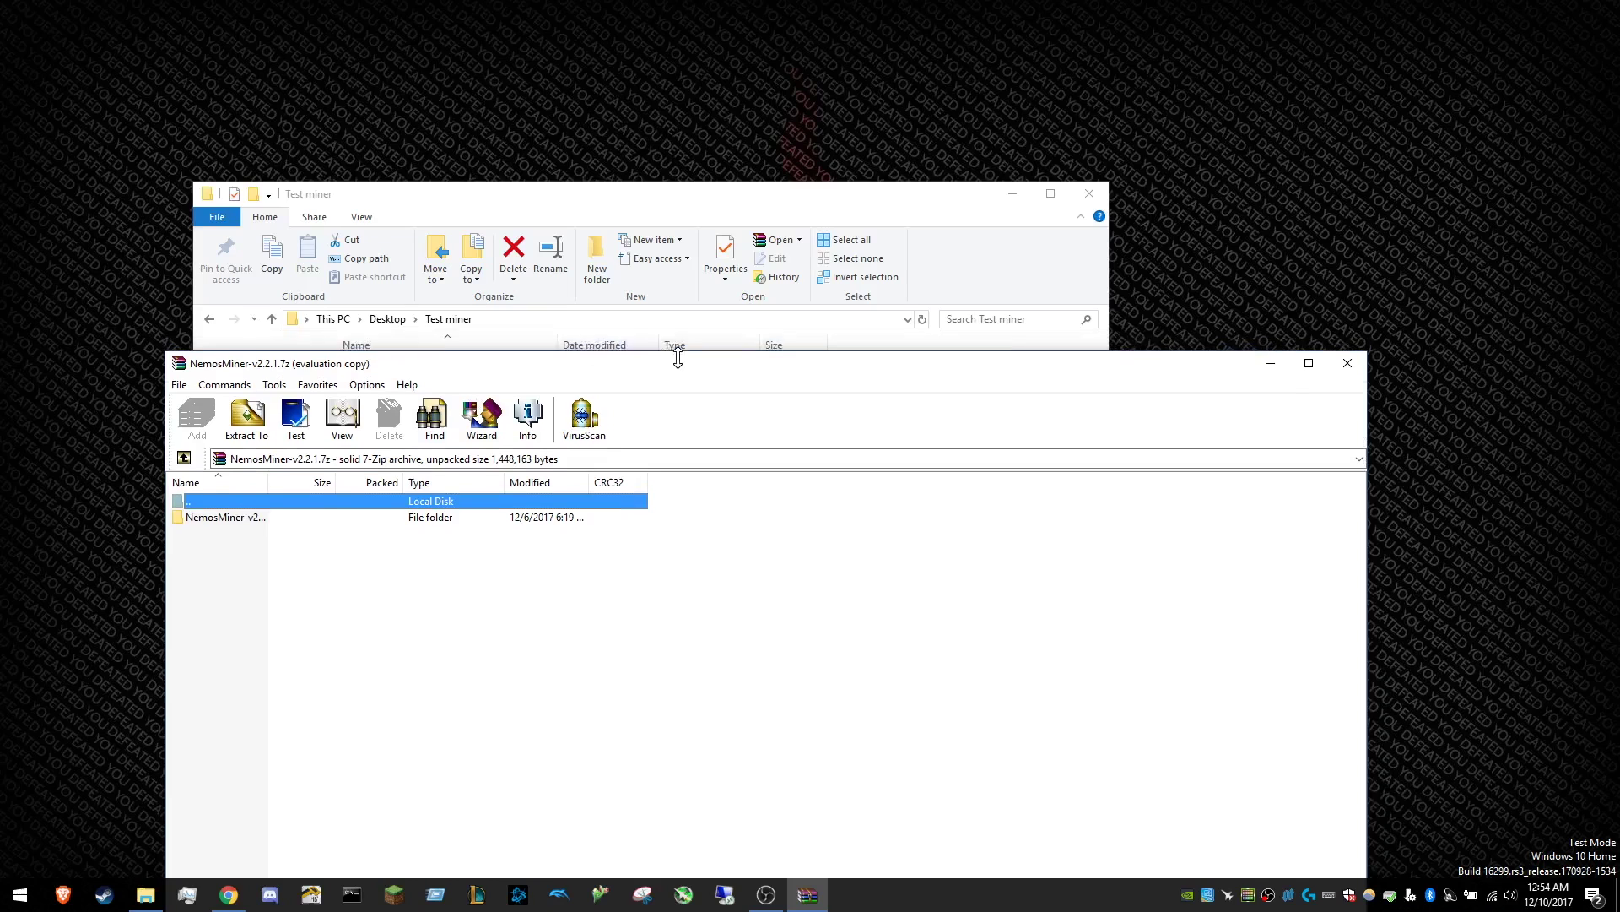
pyautogui.click(854, 687)
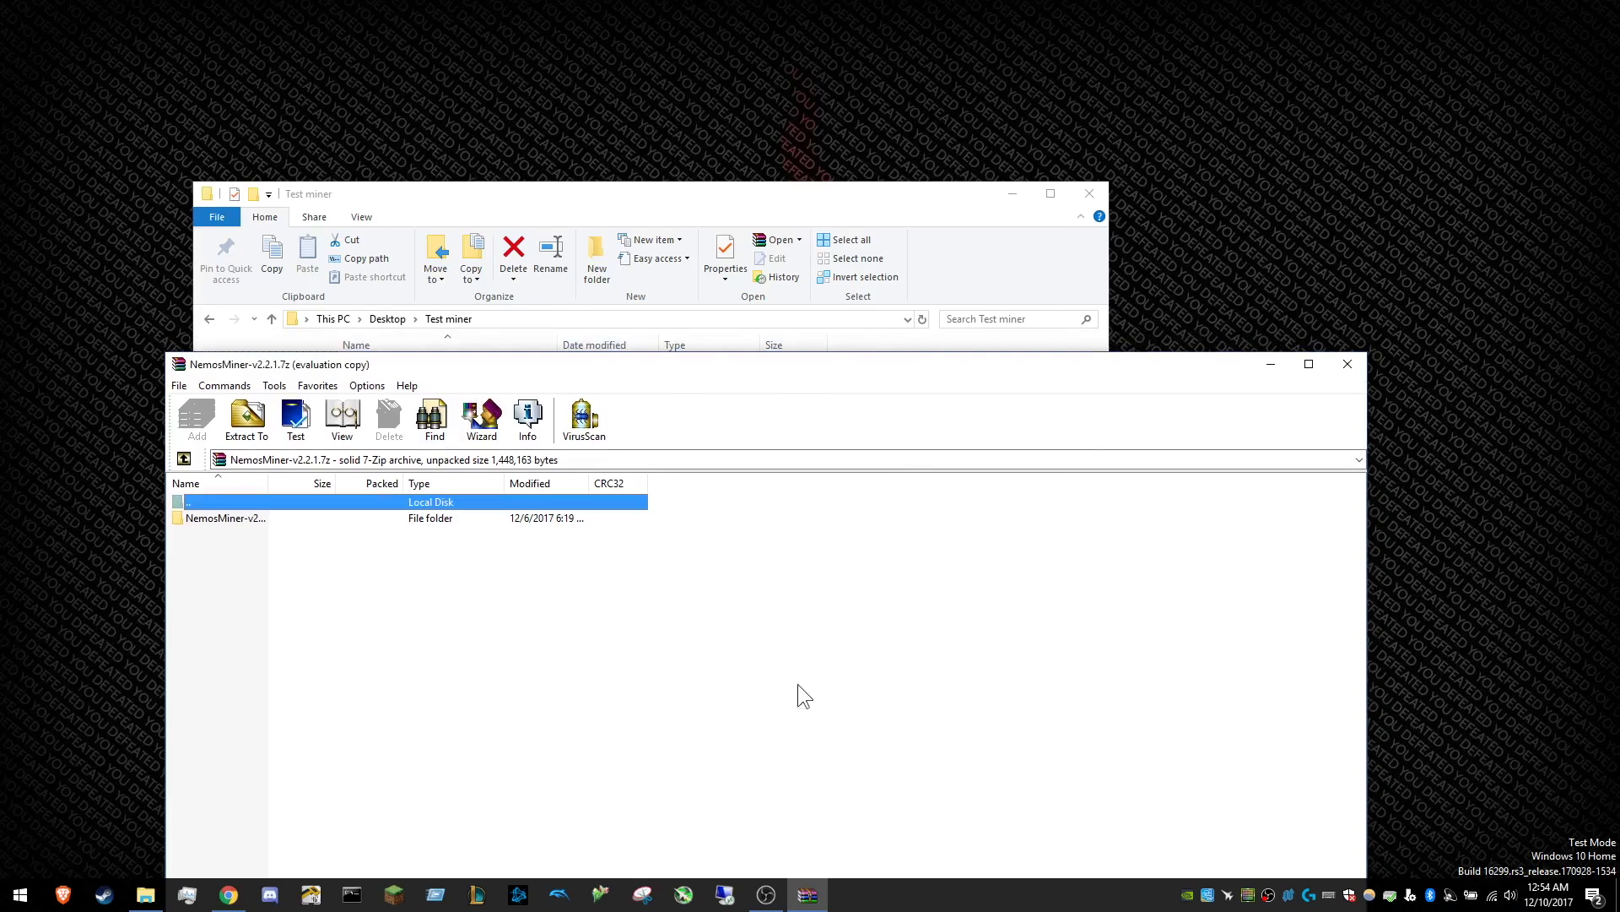
pyautogui.moveTo(665, 380); pyautogui.dragTo(1328, 363)
# Drag the NemosMiner-v2.2.1 folder into Test miner, close WinRAR, and select the folder.
pyautogui.moveTo(916, 504); pyautogui.dragTo(451, 488)
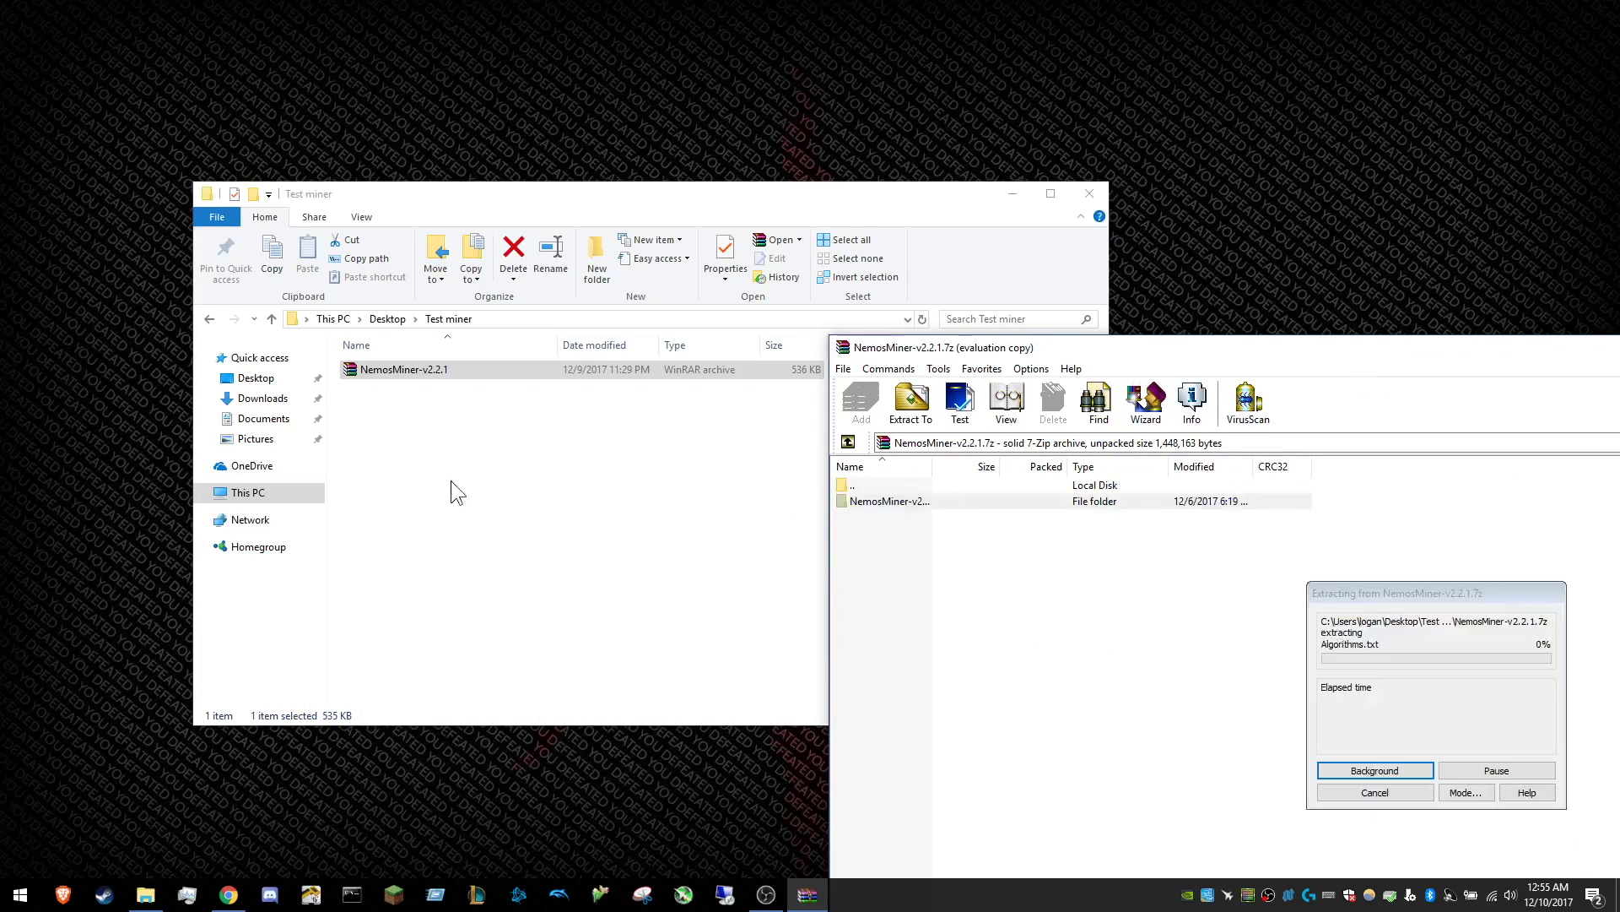
pyautogui.click(745, 521)
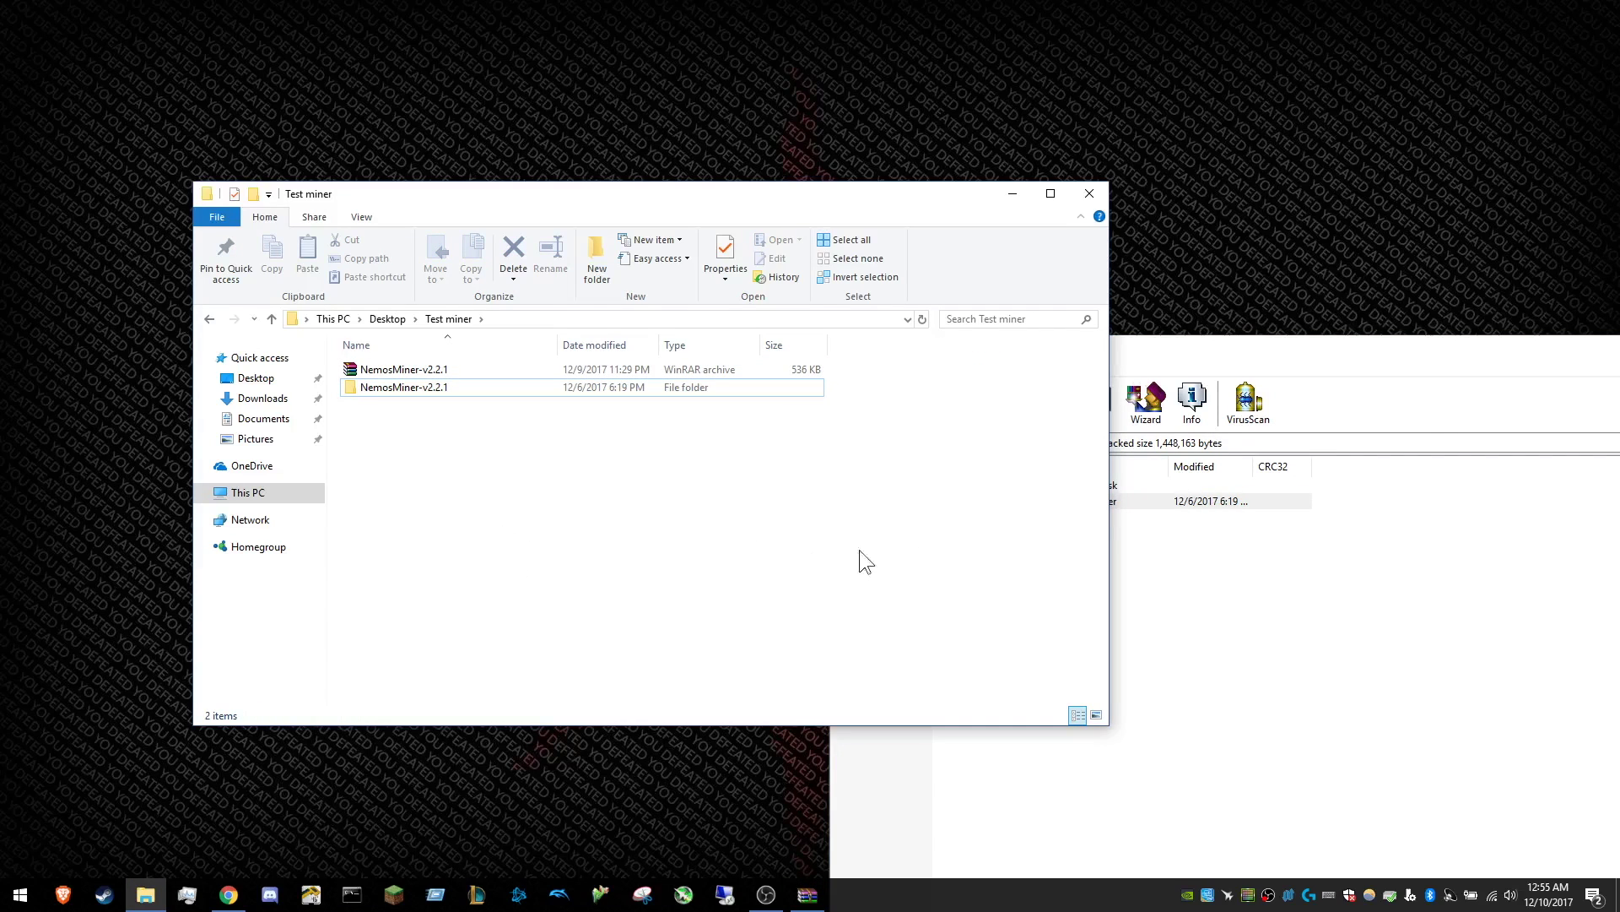
pyautogui.click(1528, 382)
pyautogui.moveTo(1086, 343); pyautogui.dragTo(434, 340)
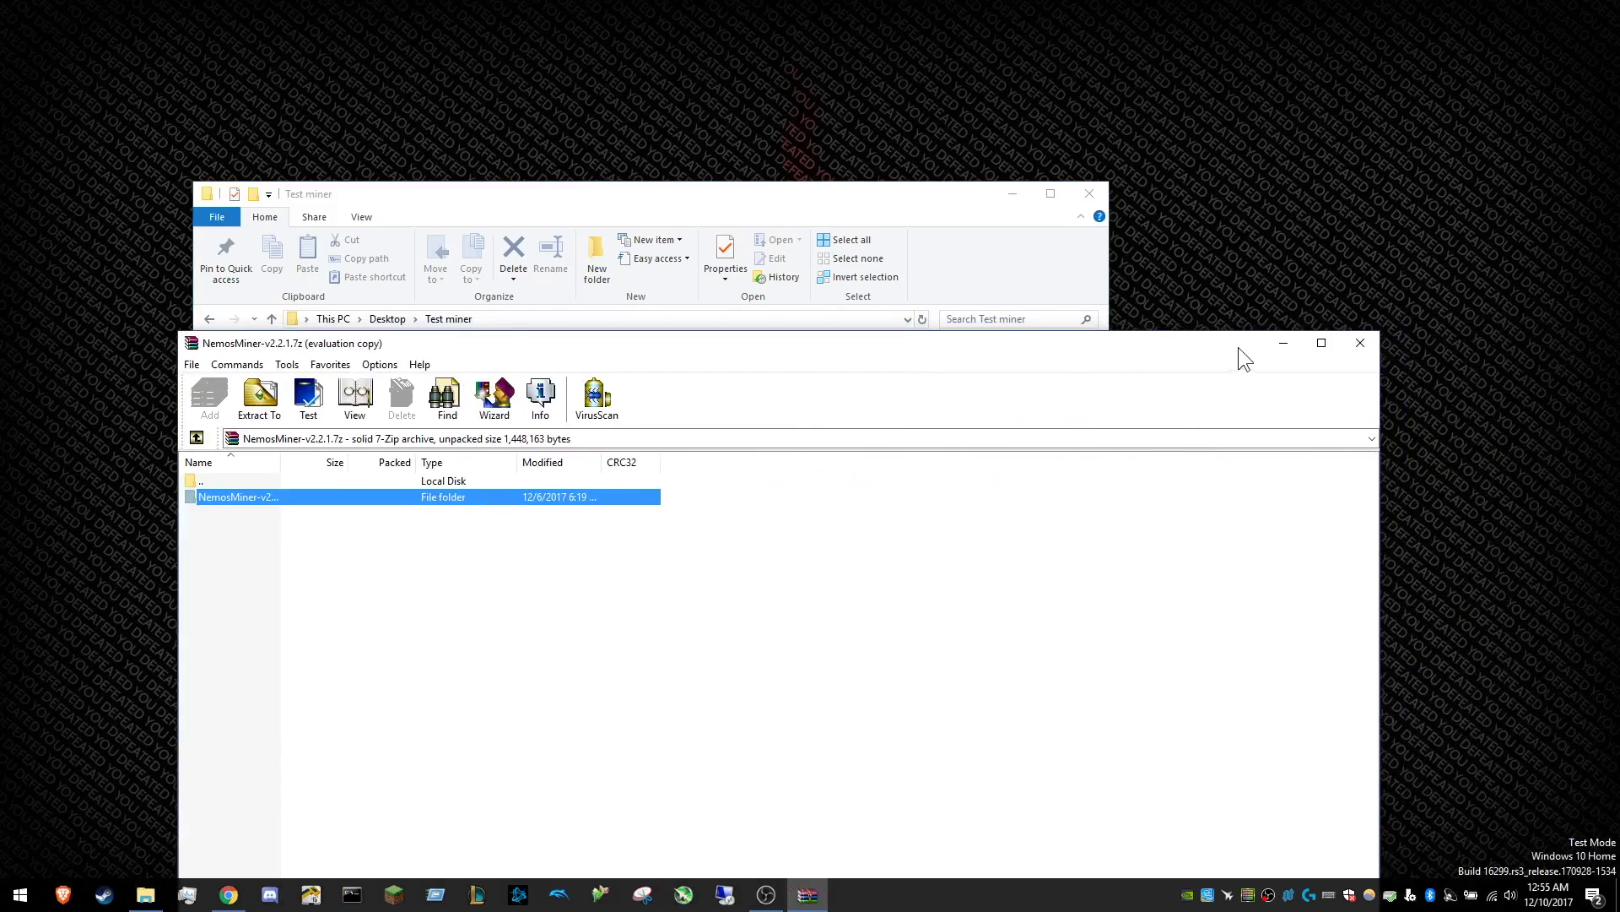
pyautogui.click(1362, 344)
pyautogui.click(437, 385)
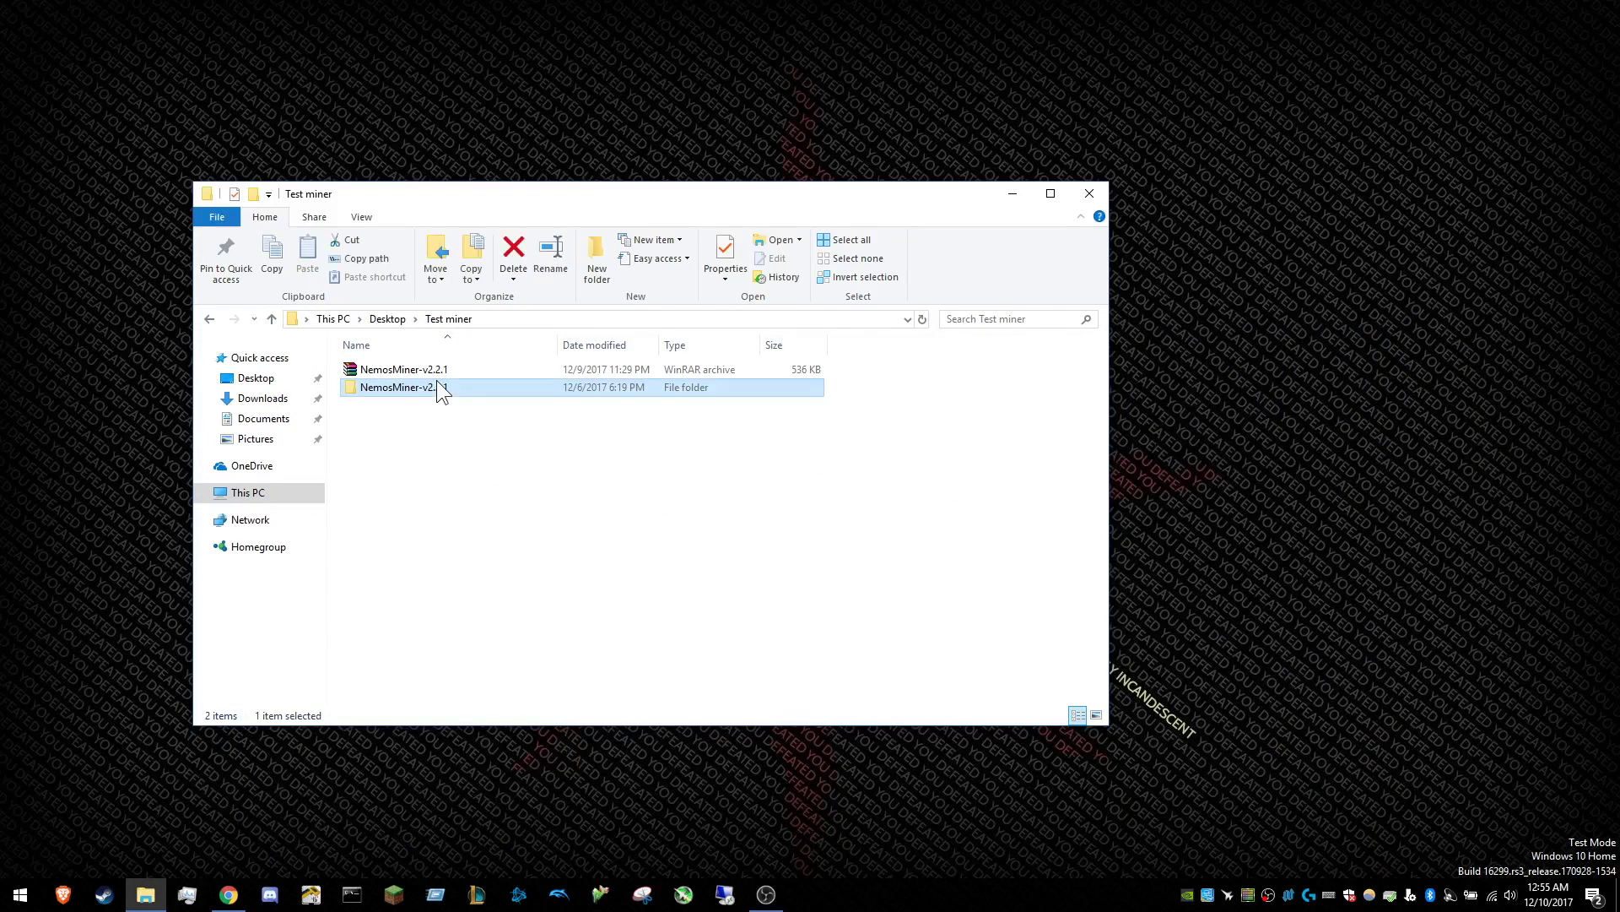
# In NemosMiner-v2.2.1, delete the startahashpool, starthashrefinery, startnicehash, startzpool and startzpool24hr scripts.
pyautogui.doubleClick(433, 390)
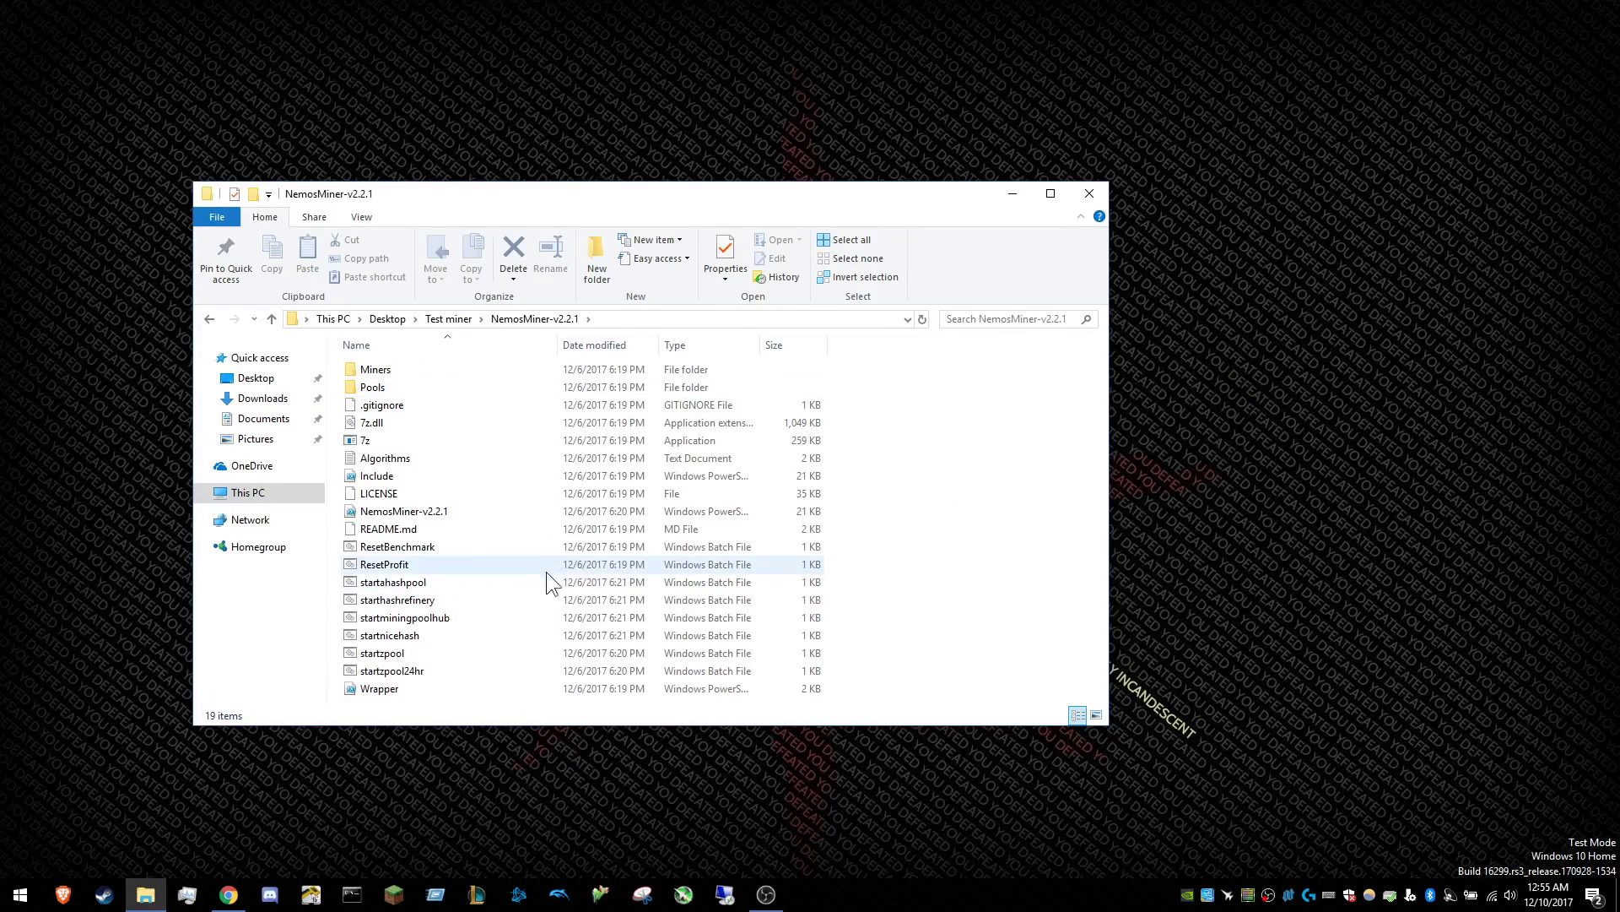
pyautogui.click(535, 584)
pyautogui.keyDown('ctrl'); pyautogui.click(513, 606); pyautogui.keyUp('ctrl')
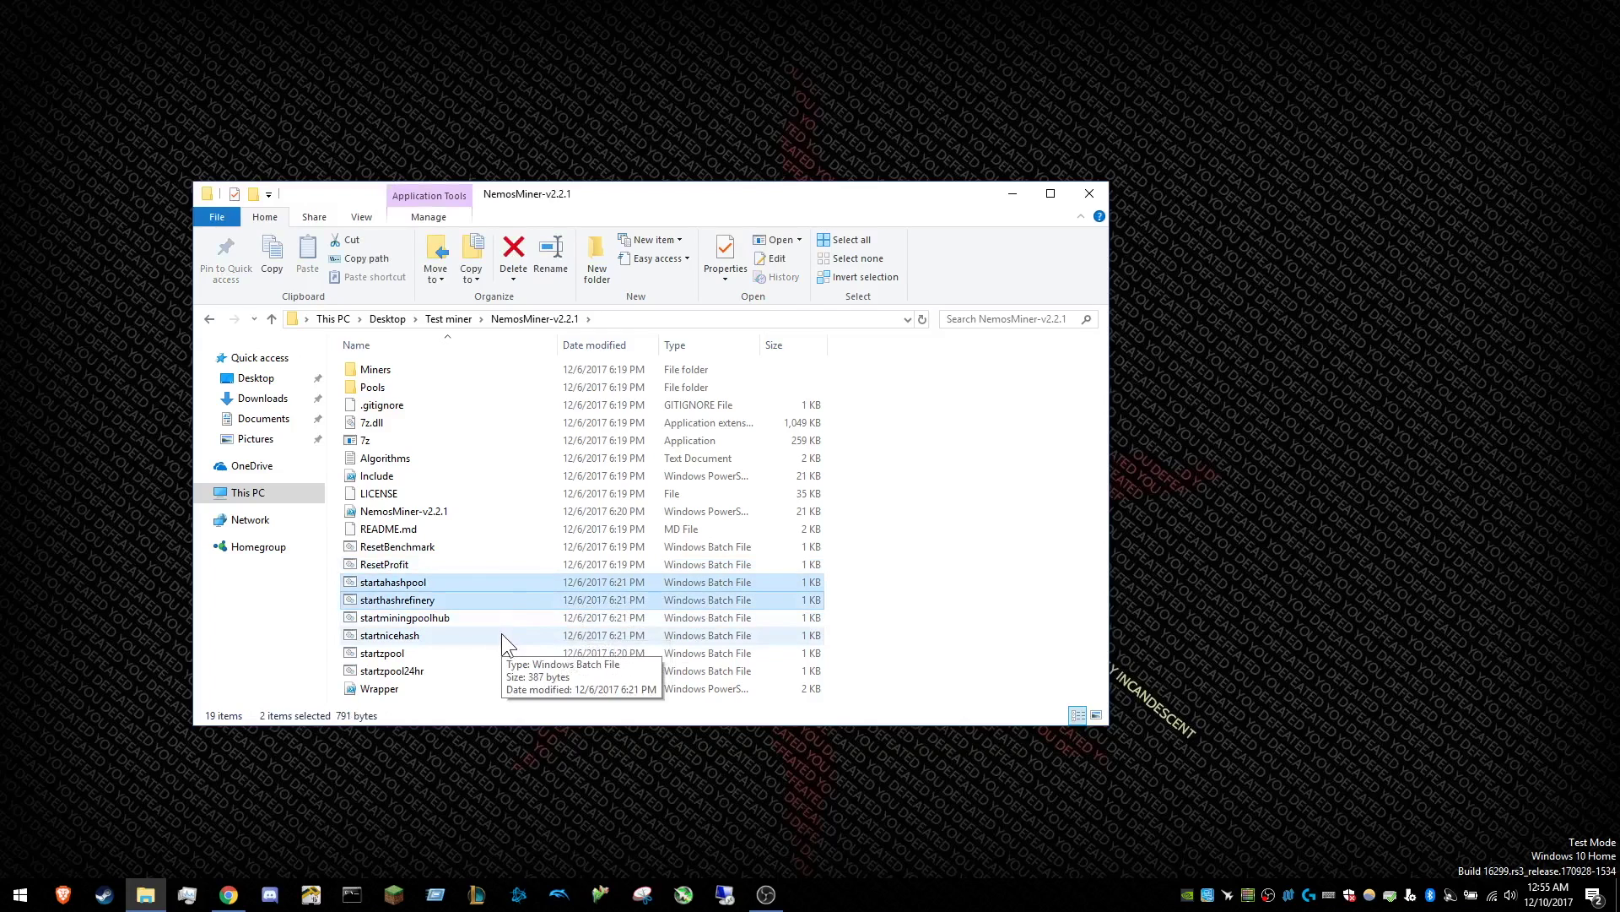
pyautogui.keyDown('ctrl'); pyautogui.click(501, 633); pyautogui.keyUp('ctrl')
pyautogui.keyDown('ctrl'); pyautogui.click(494, 655); pyautogui.keyUp('ctrl')
pyautogui.keyDown('ctrl'); pyautogui.click(488, 666); pyautogui.keyUp('ctrl')
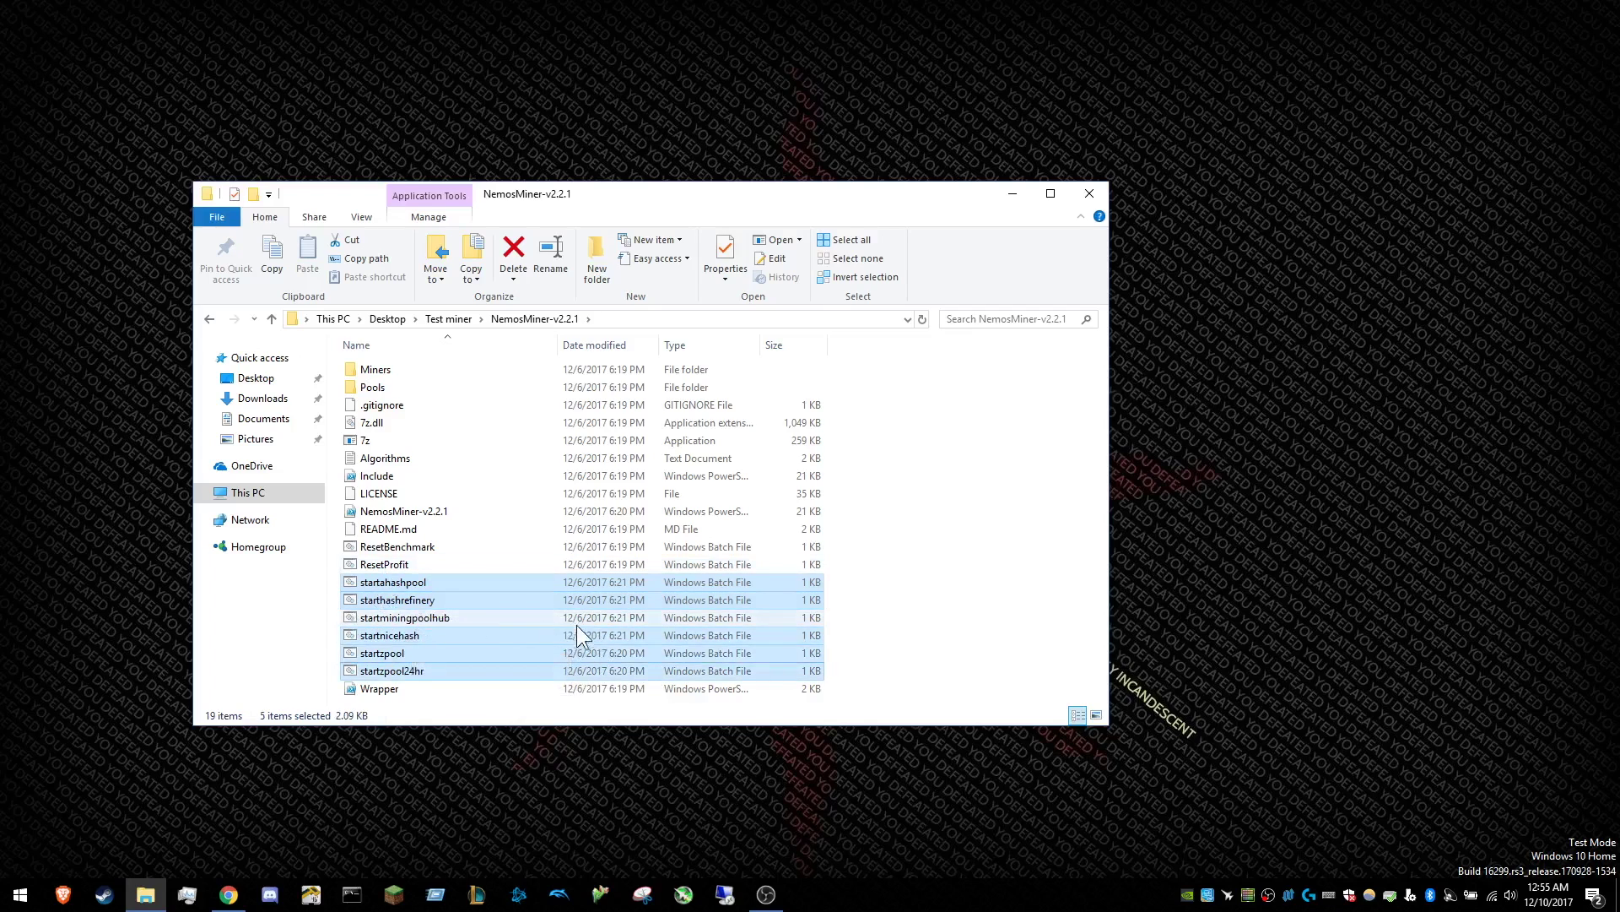
pyautogui.press('Delete')
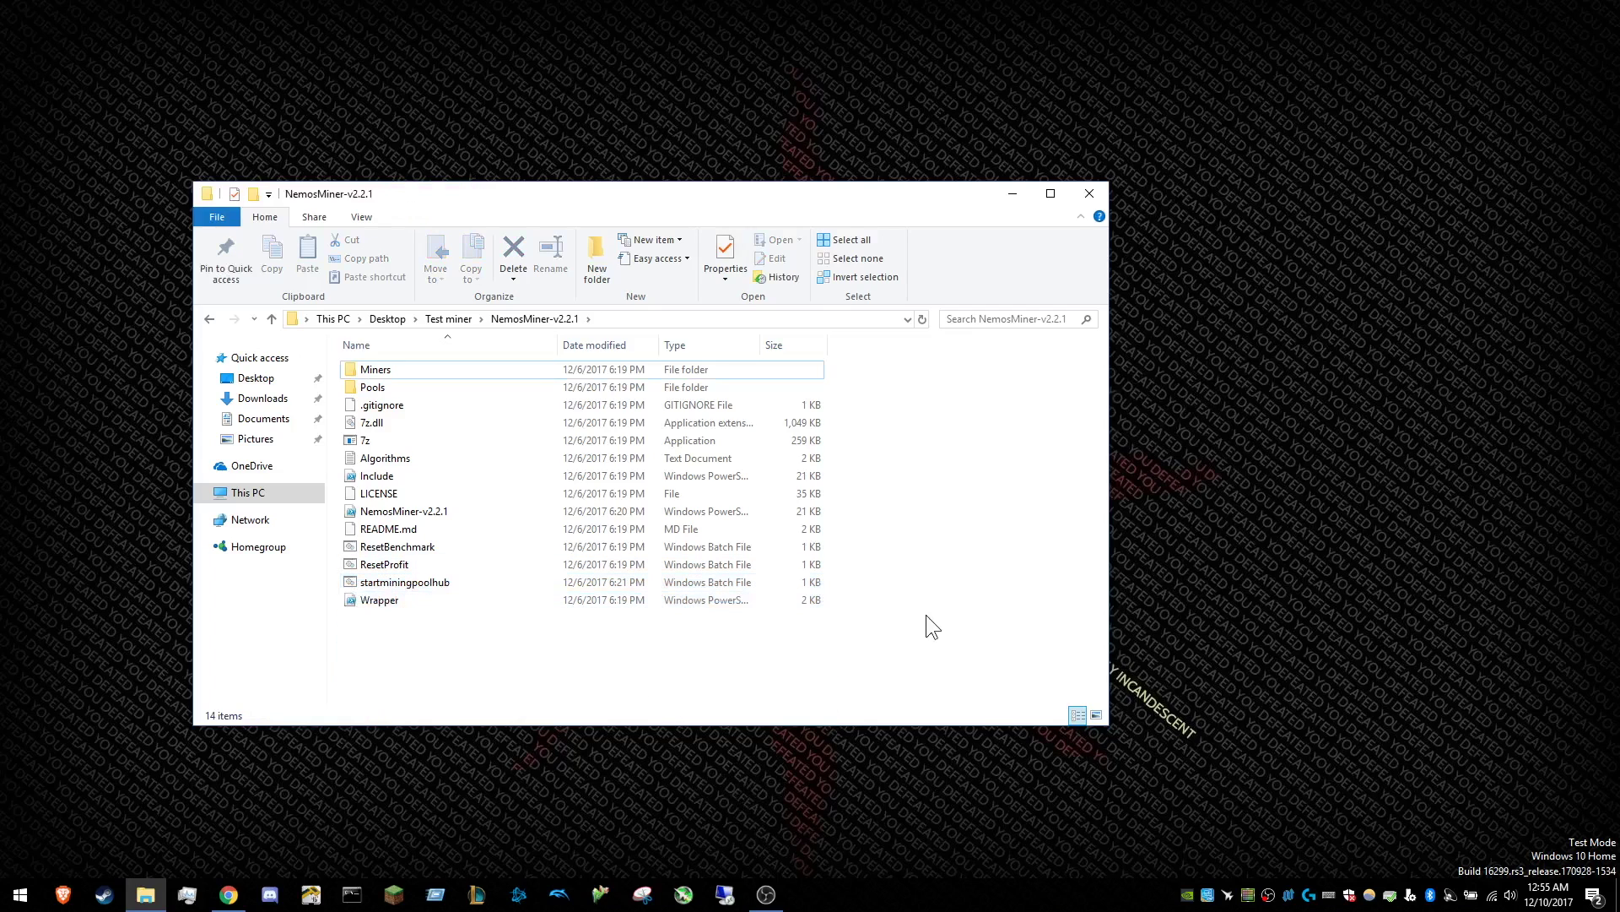
pyautogui.click(537, 547)
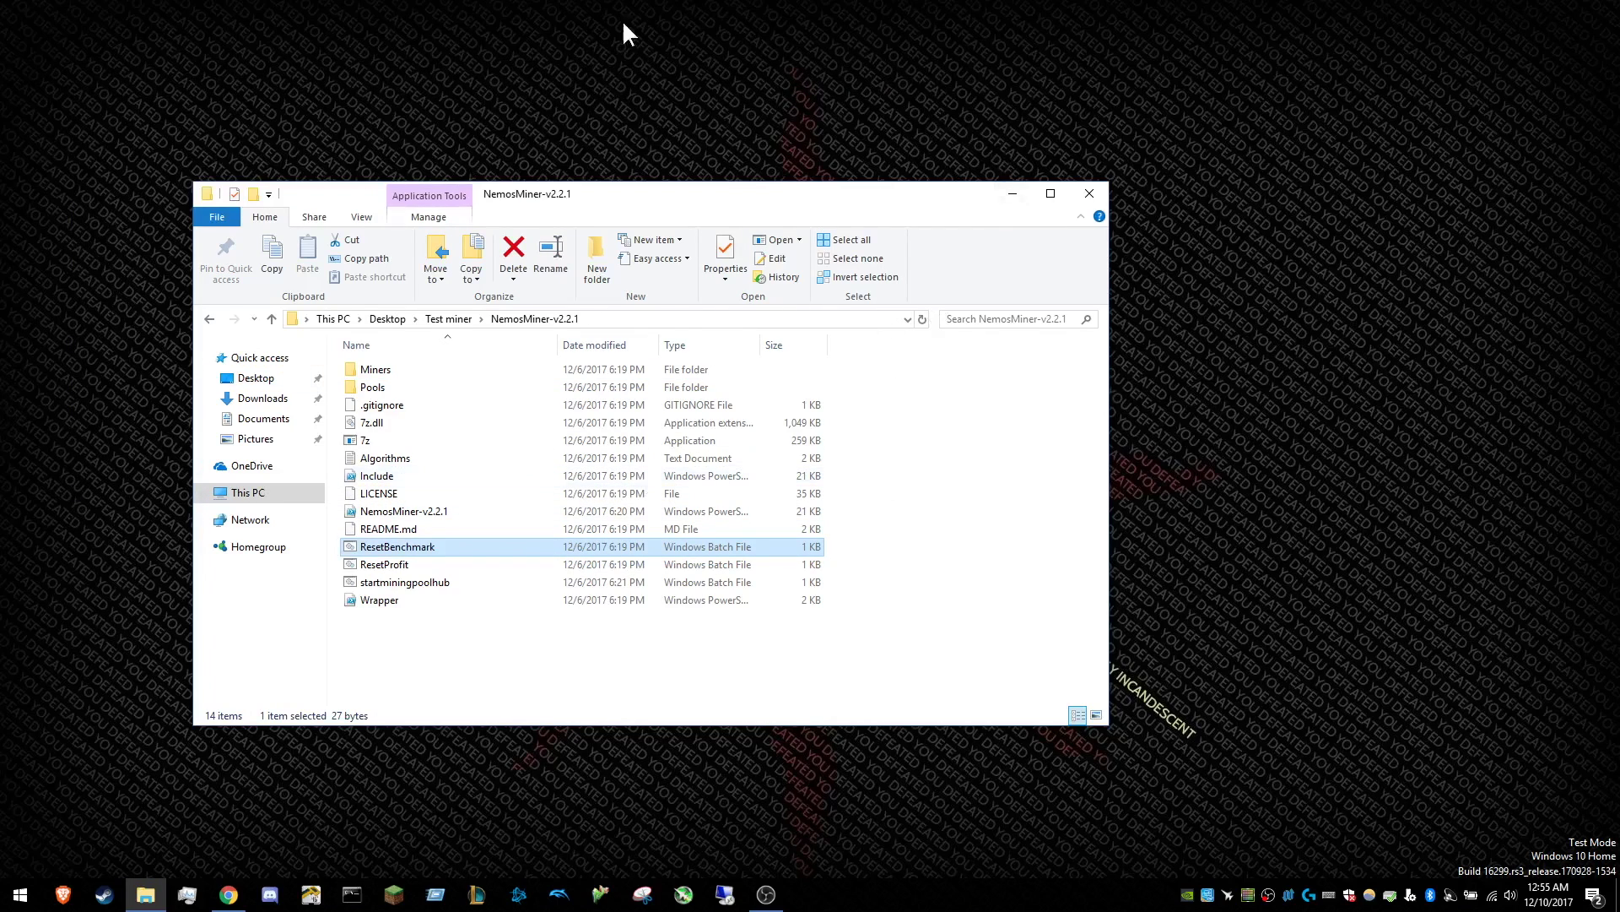
pyautogui.click(545, 582)
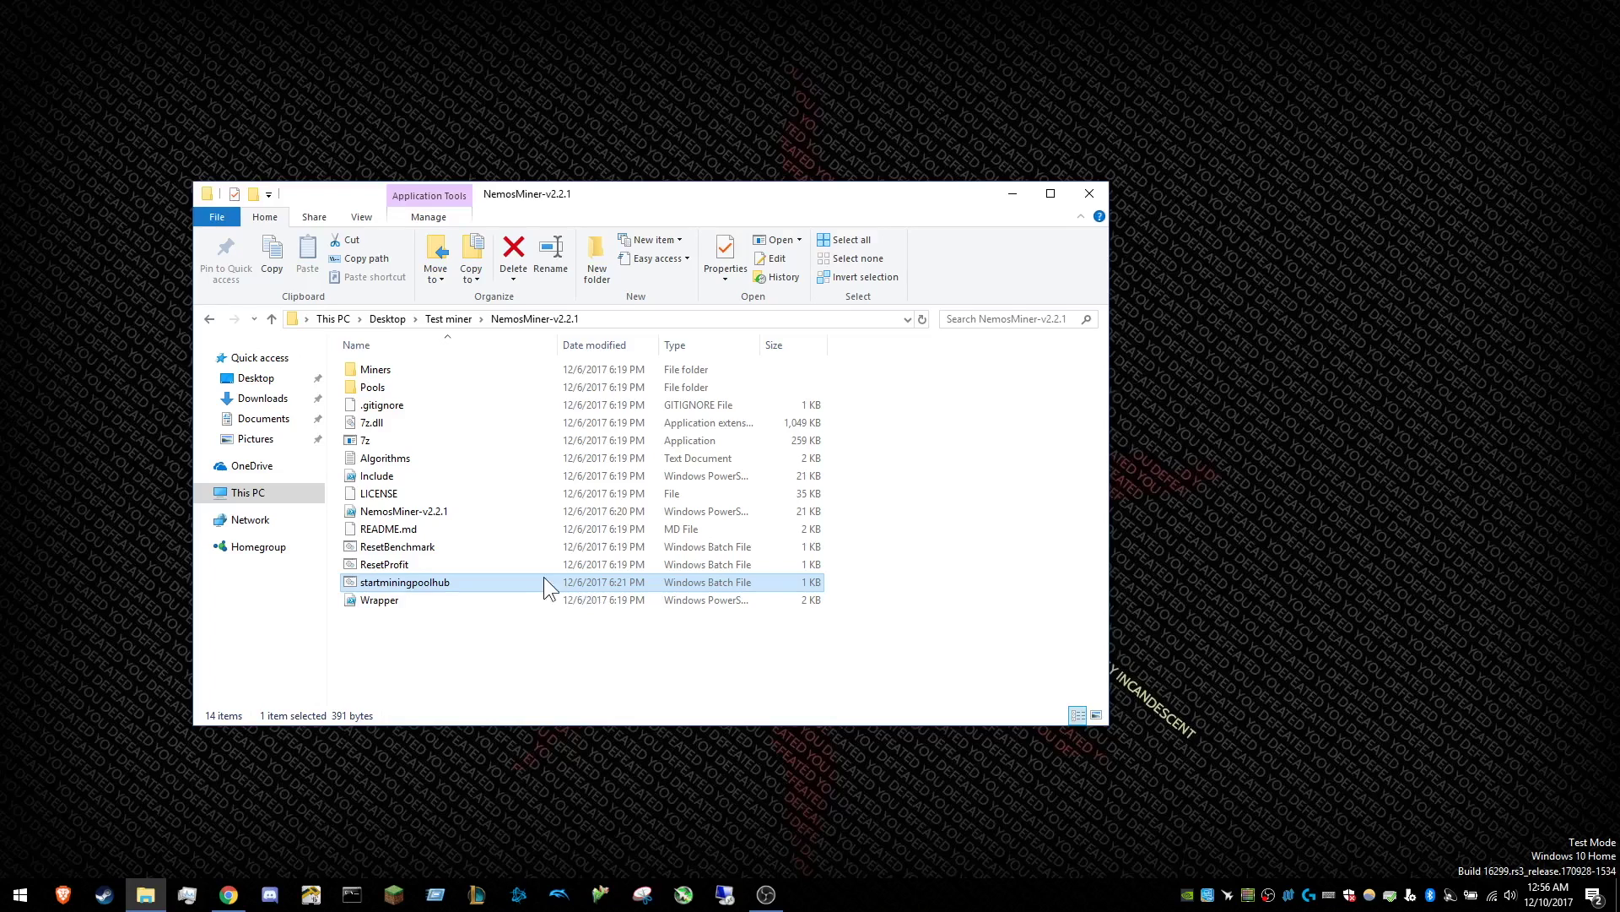
pyautogui.click(496, 648)
pyautogui.click(435, 586)
# Open the startminingpoolhub script for editing in a maximized Notepad window.
pyautogui.rightClick(439, 584)
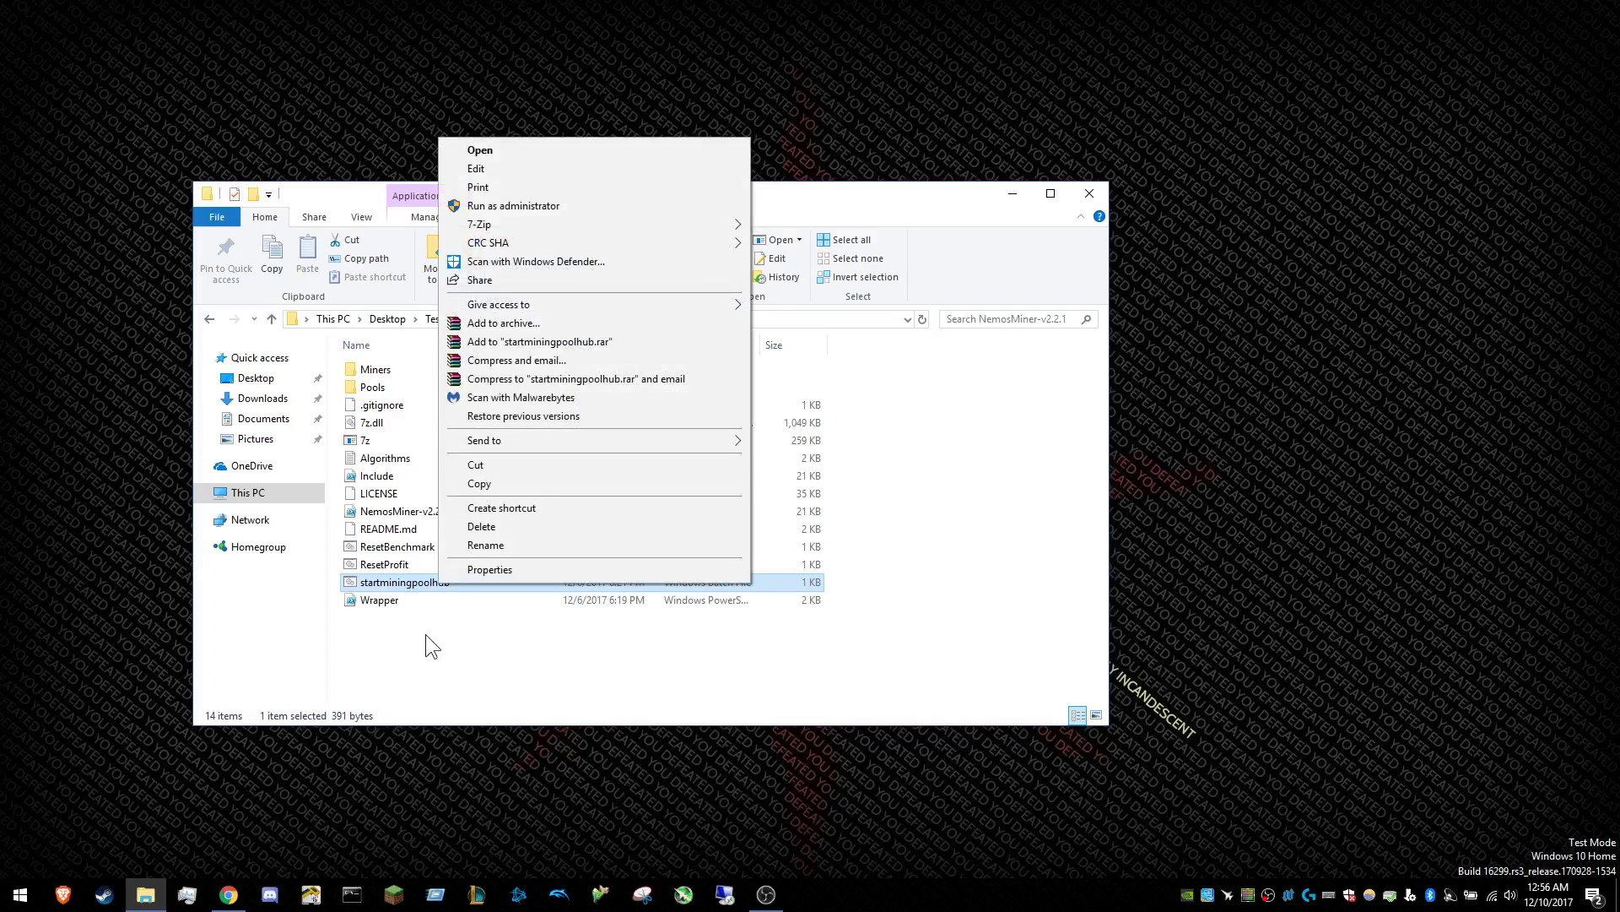
pyautogui.click(590, 162)
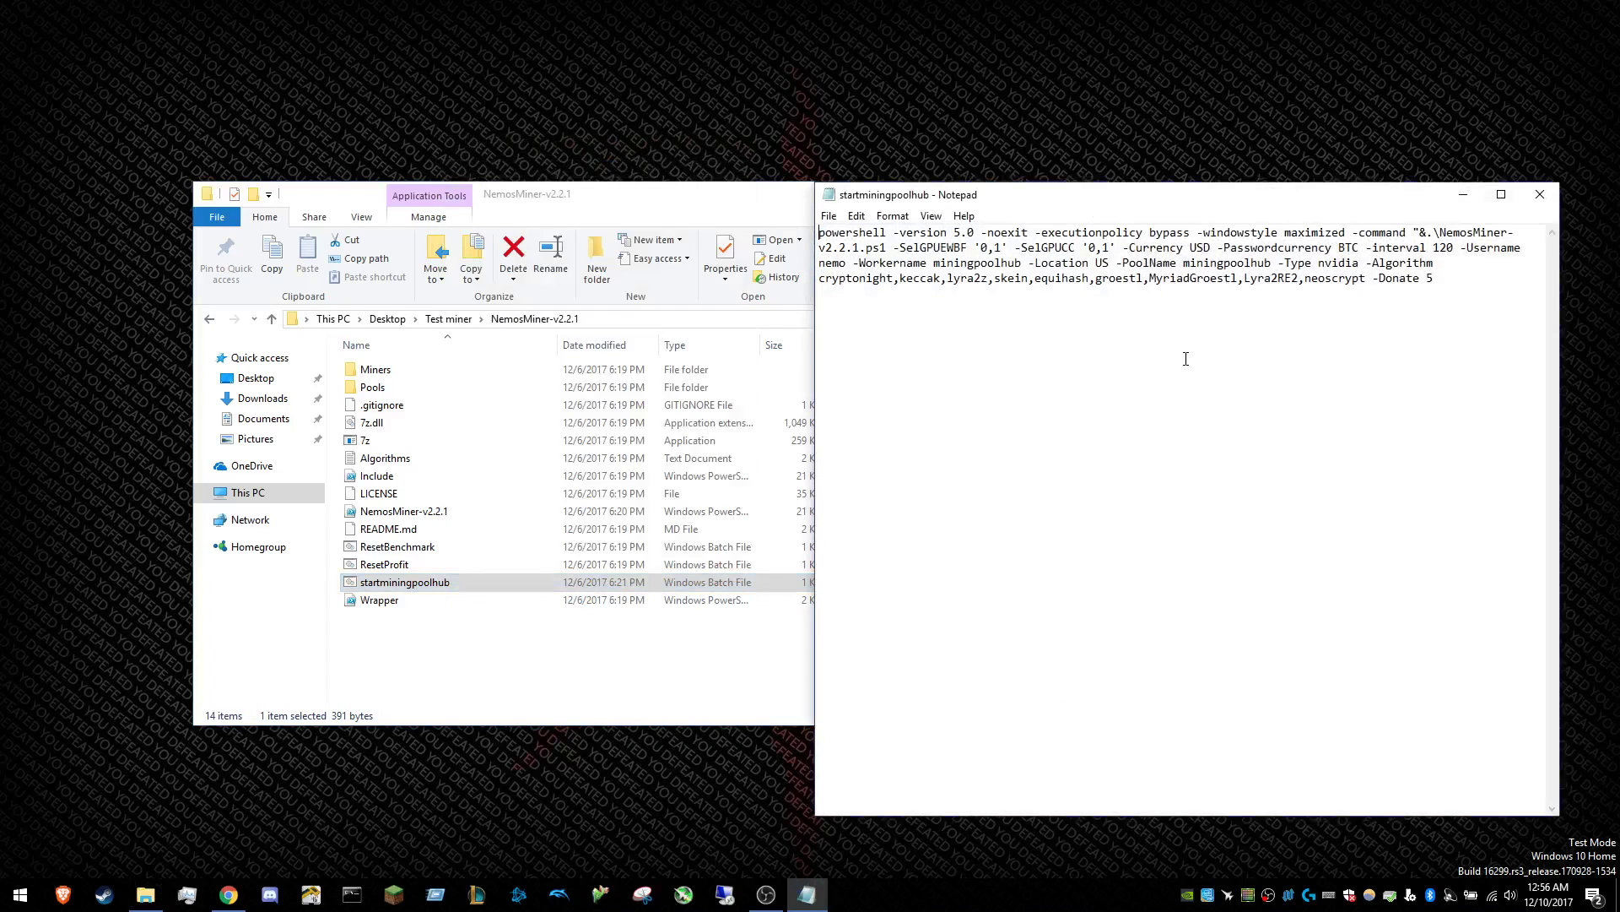
pyautogui.click(1502, 195)
pyautogui.click(860, 264)
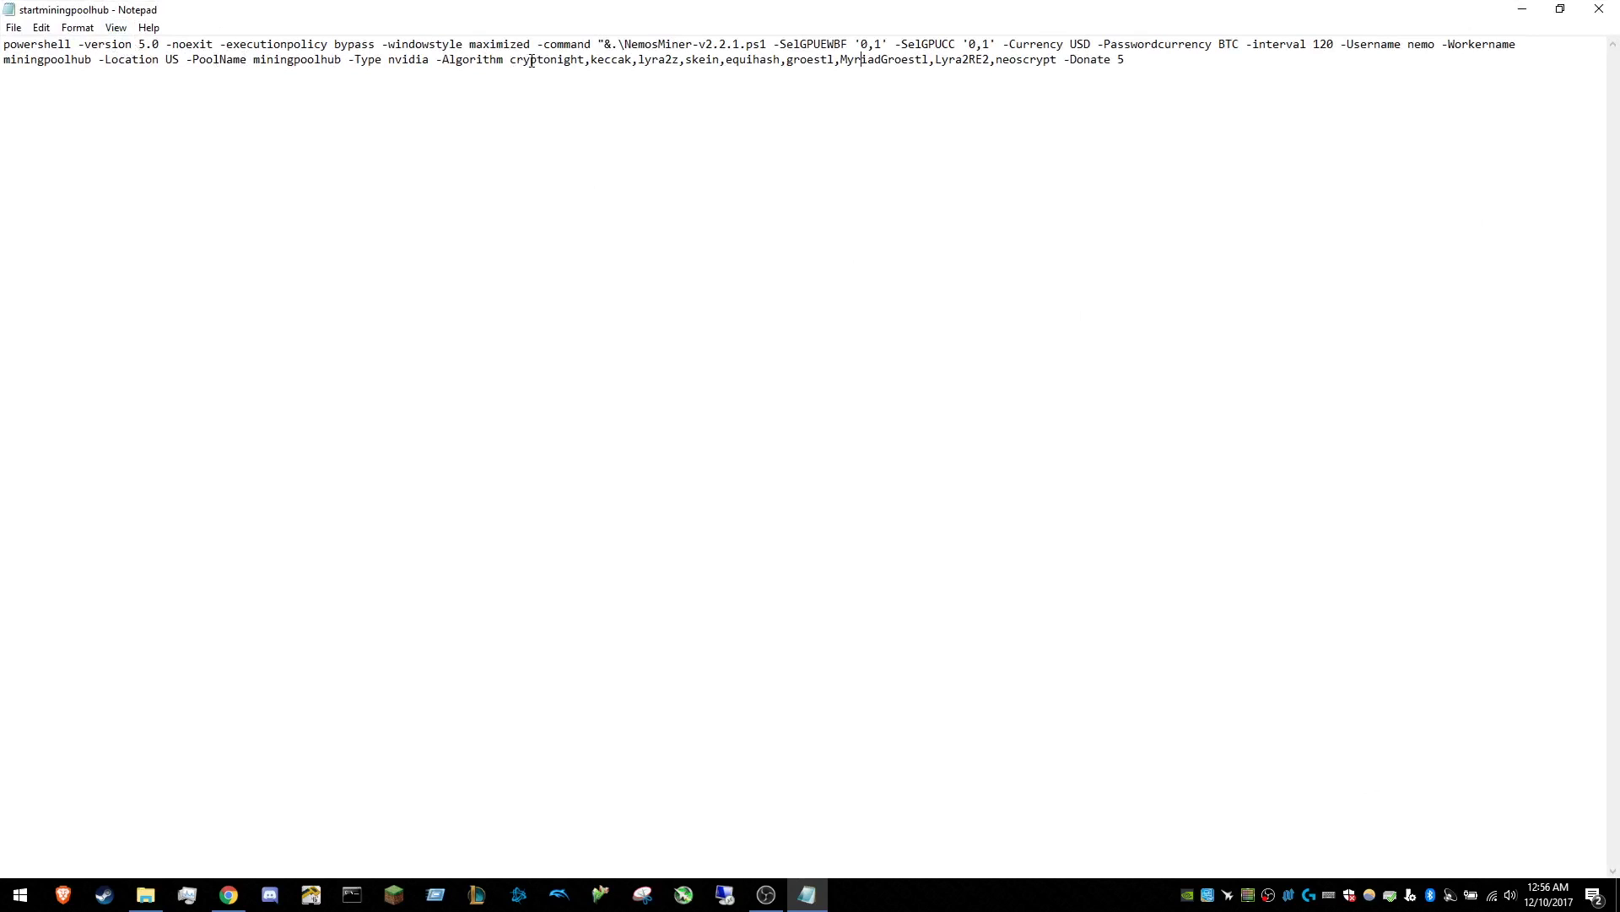
# Change -SelGPUEWBF from '0,1' to '0 1 2 3' and -SelGPUCC to '0,1,2,3'.
pyautogui.moveTo(780, 46); pyautogui.dragTo(849, 51)
pyautogui.moveTo(849, 49); pyautogui.dragTo(996, 43)
pyautogui.click(997, 44)
pyautogui.moveTo(868, 49); pyautogui.dragTo(875, 49)
pyautogui.press('BackSpace')
pyautogui.write('2 3')
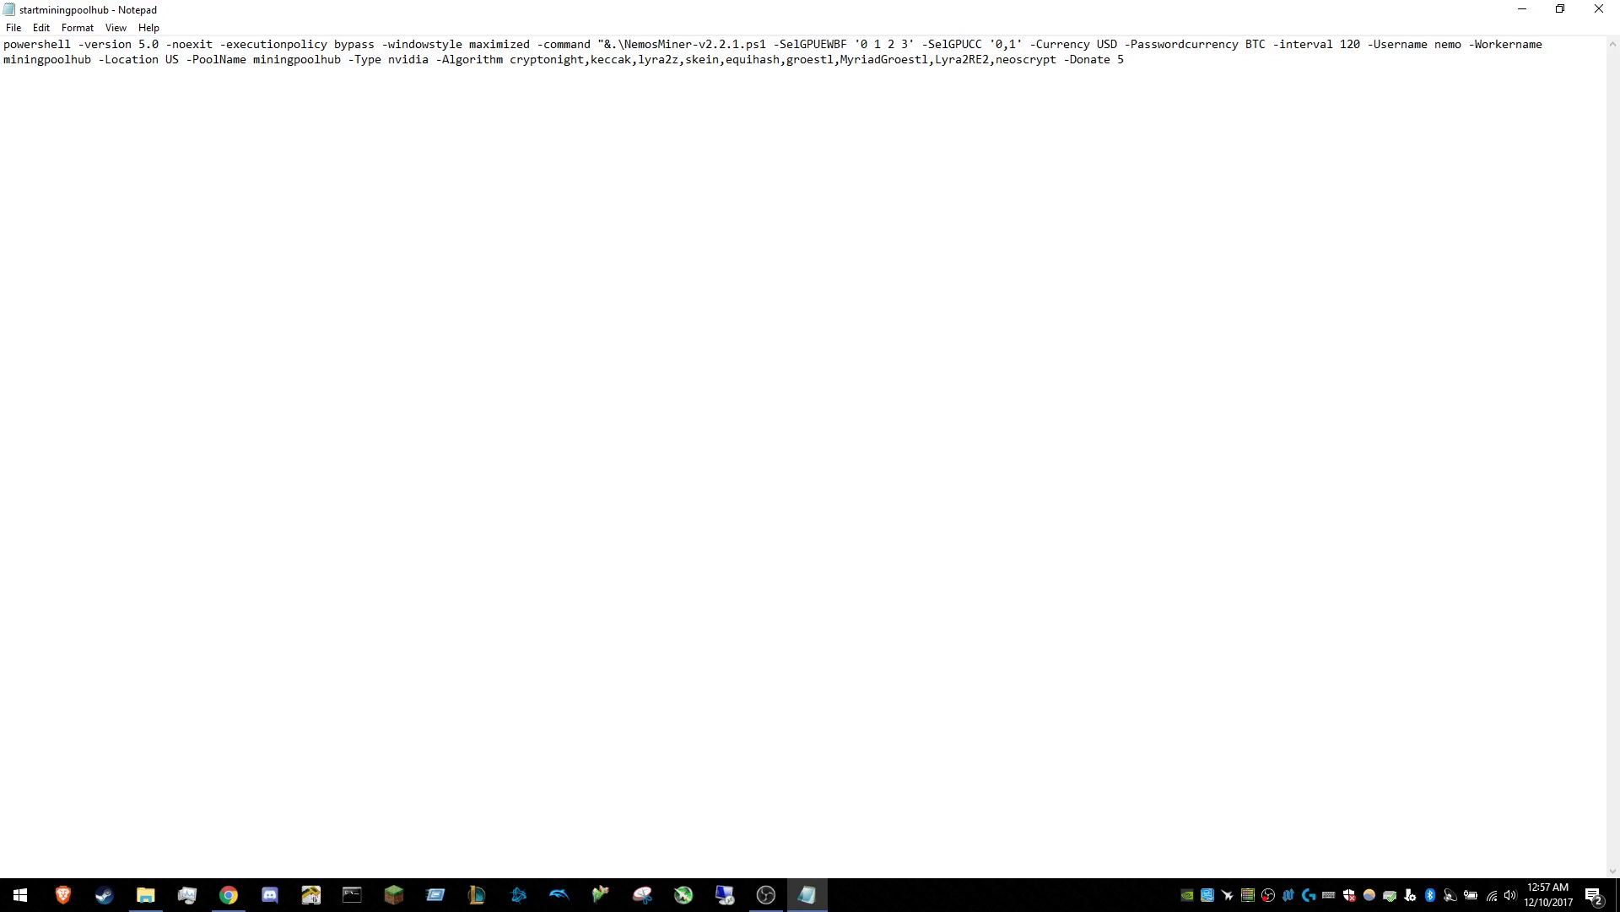
pyautogui.write(',2,3')
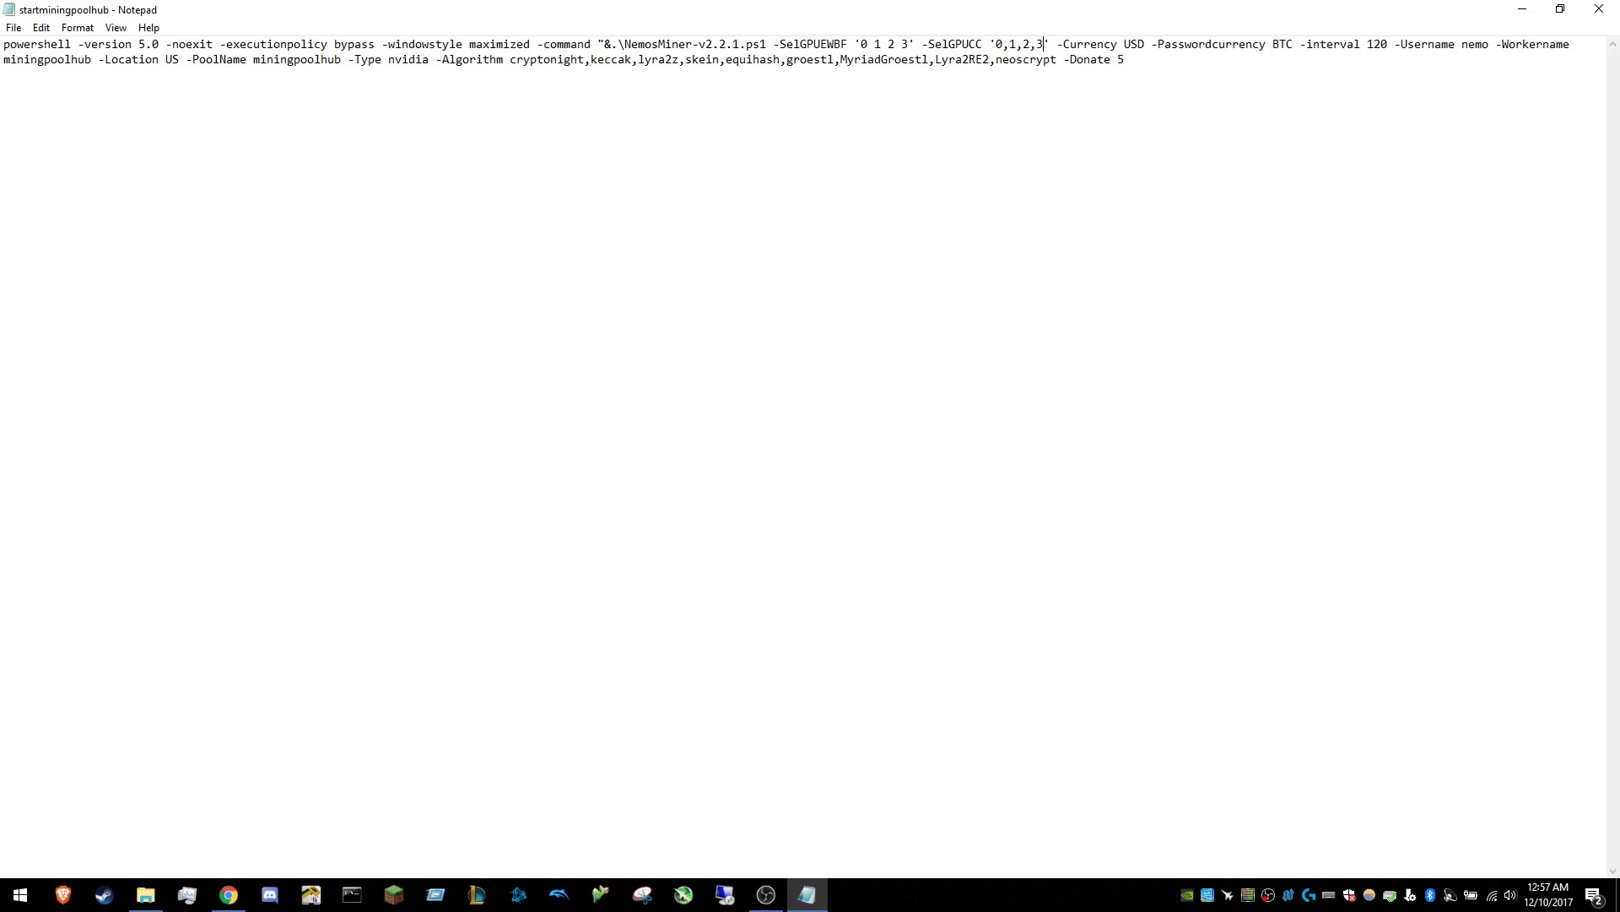
pyautogui.moveTo(1469, 51); pyautogui.dragTo(1127, 61)
# Review the script's worker name miningpoolhub, US location, nvidia type and algorithm list.
pyautogui.click(1477, 51)
pyautogui.moveTo(96, 64); pyautogui.dragTo(3, 61)
pyautogui.click(91, 79)
pyautogui.moveTo(165, 66); pyautogui.dragTo(179, 65)
pyautogui.moveTo(388, 59); pyautogui.dragTo(431, 59)
pyautogui.click(431, 59)
pyautogui.moveTo(511, 61); pyautogui.dragTo(1056, 79)
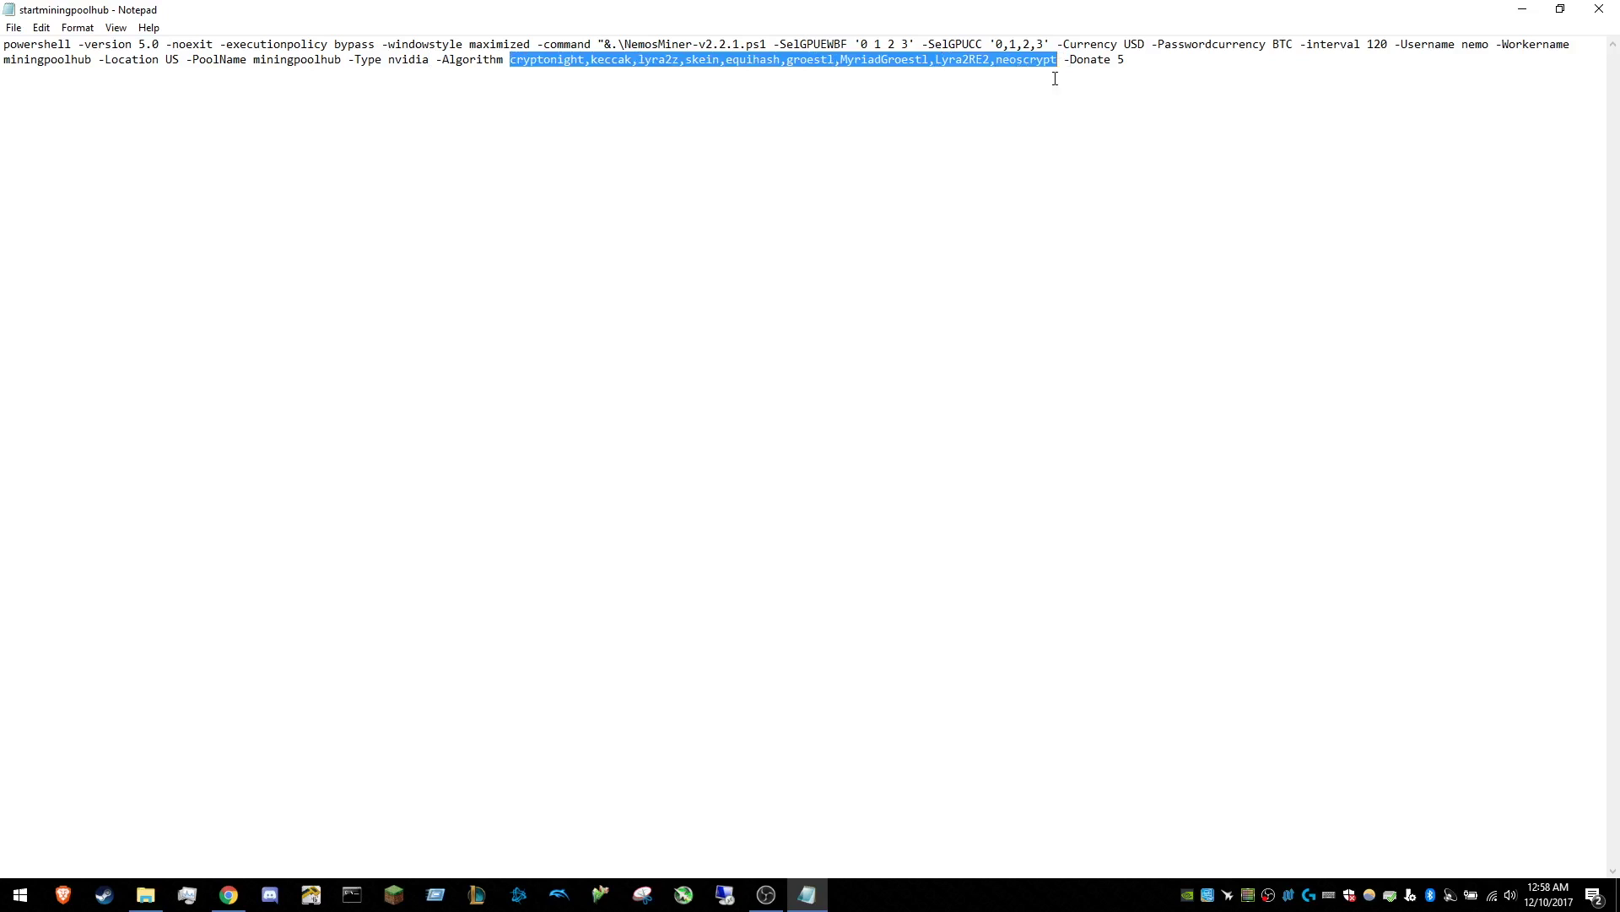
pyautogui.click(1055, 79)
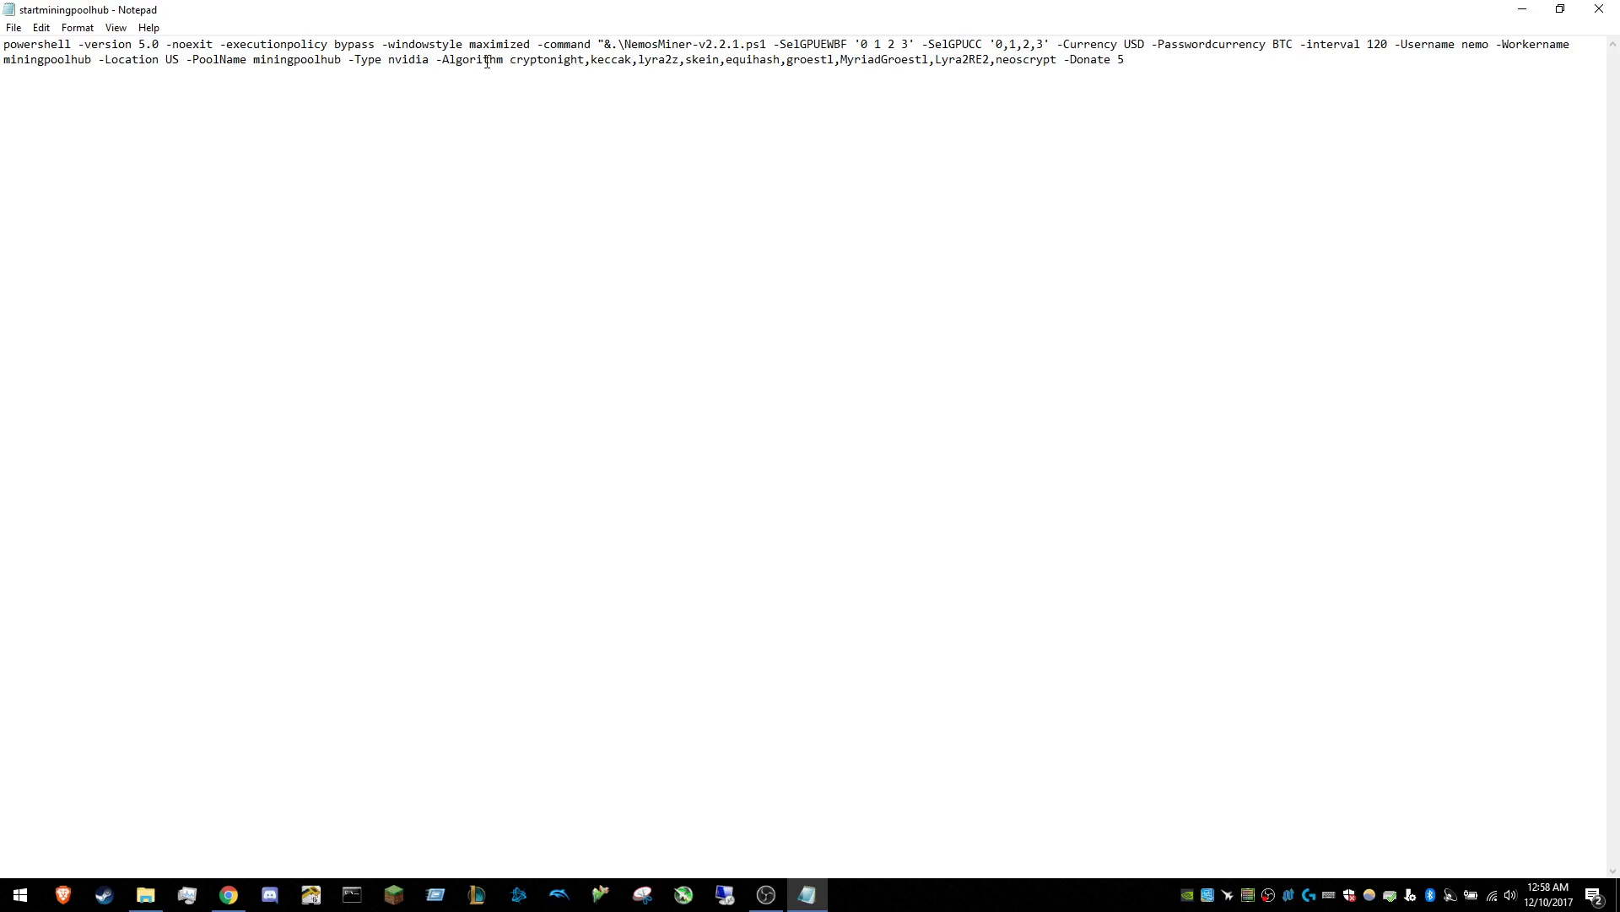
pyautogui.moveTo(440, 62); pyautogui.dragTo(510, 71)
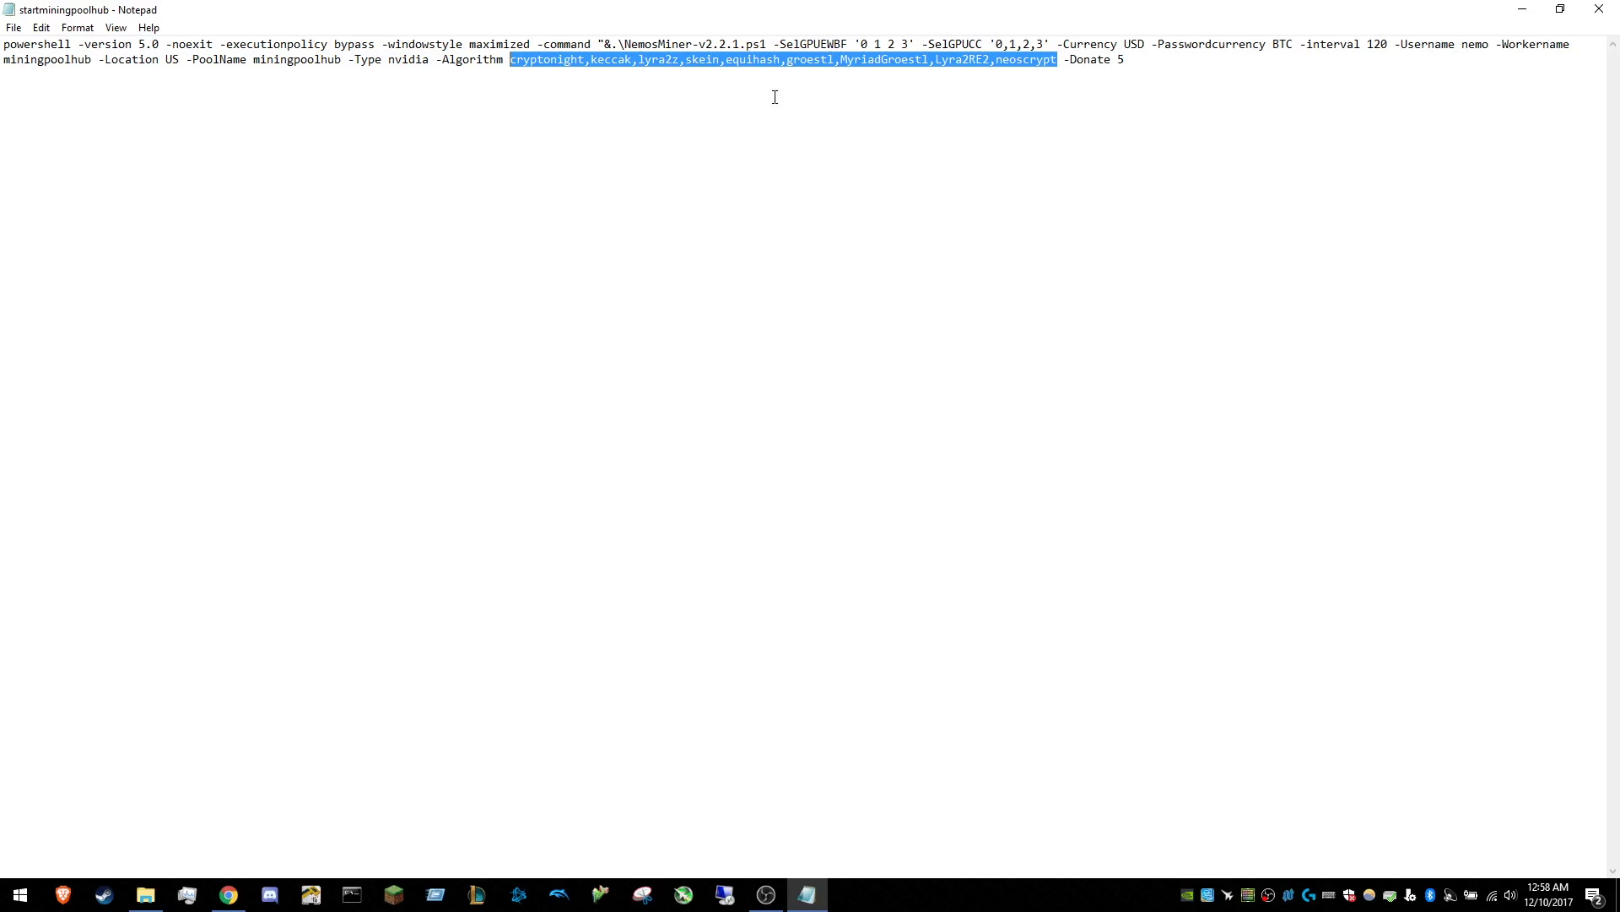
# Change -Donate from 5 to 0 and save the script while closing Notepad.
pyautogui.click(1131, 60)
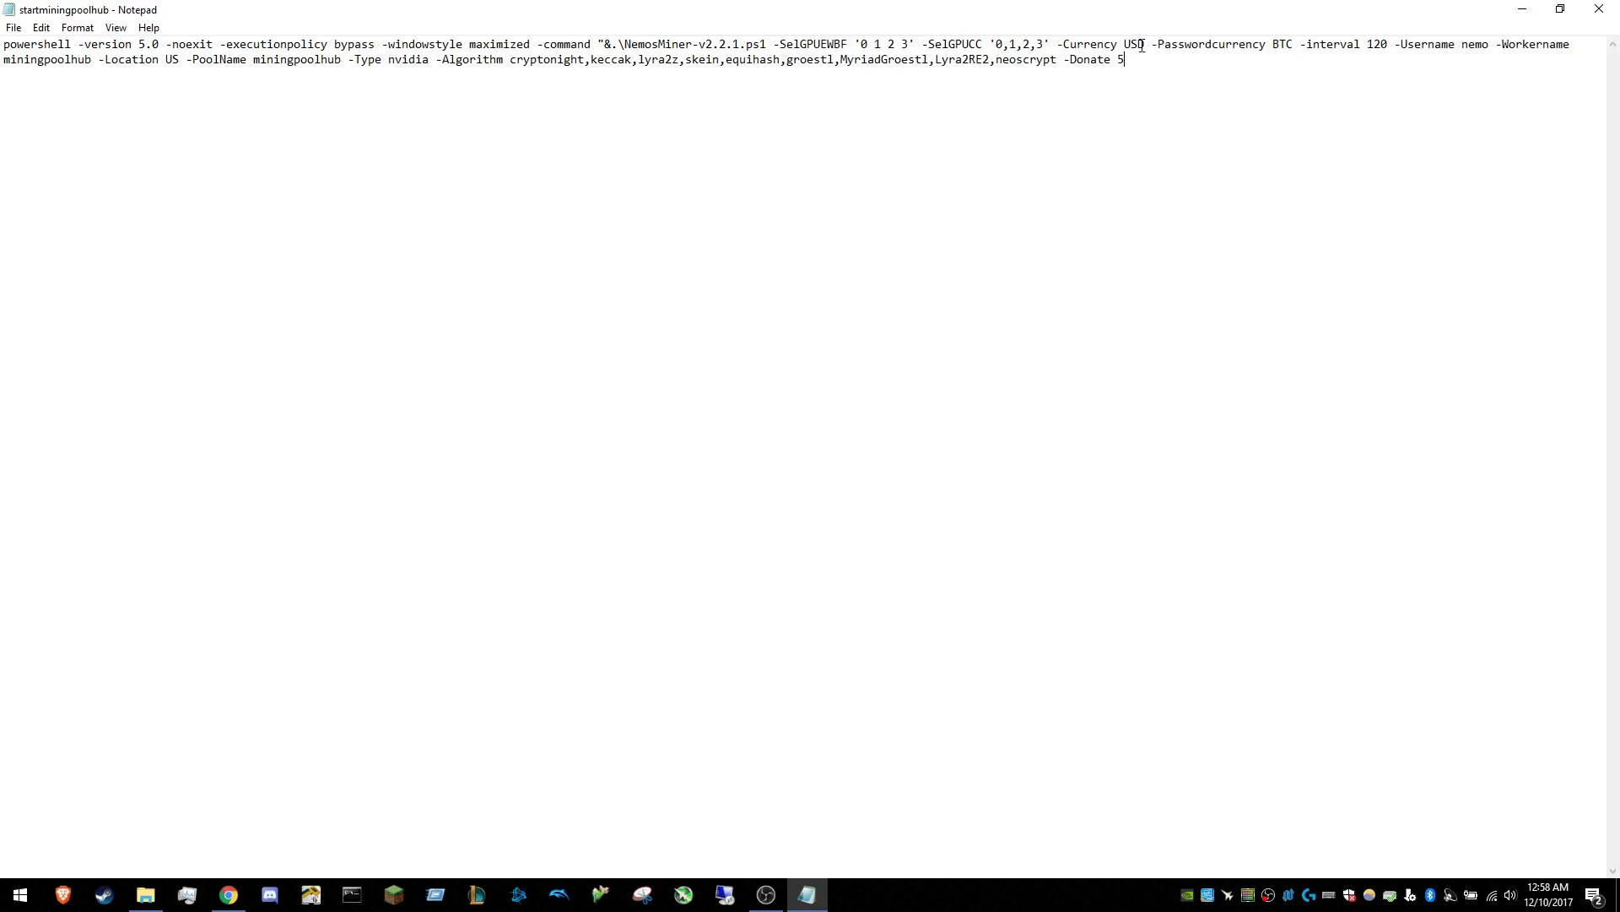
pyautogui.press('BackSpace')
pyautogui.write('0')
pyautogui.click(1600, 8)
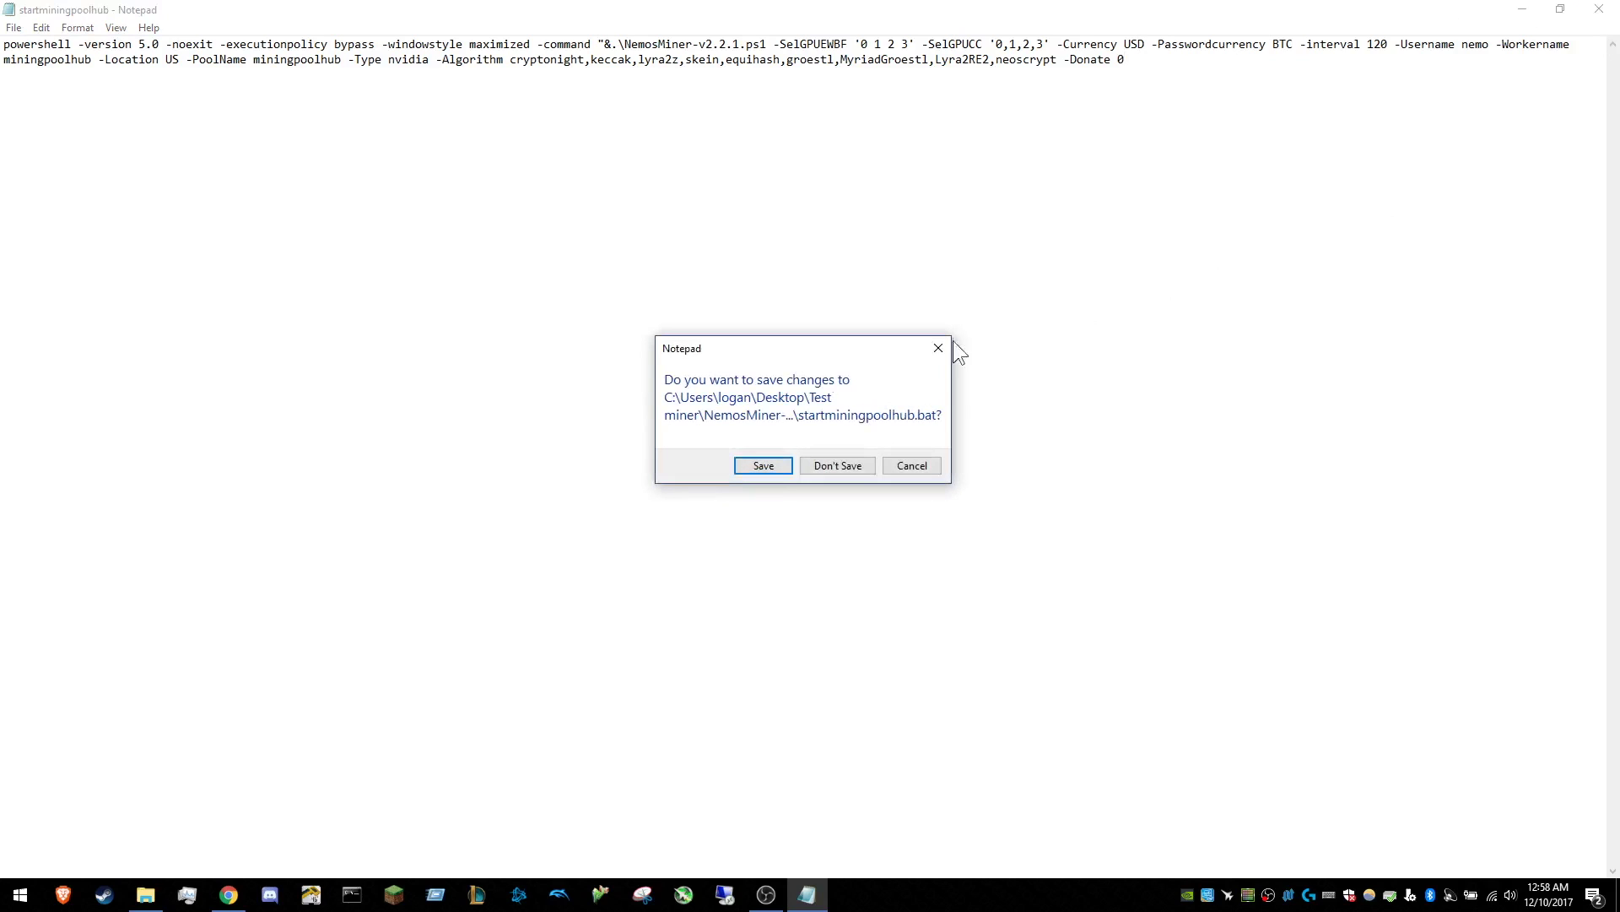
pyautogui.press('Return')
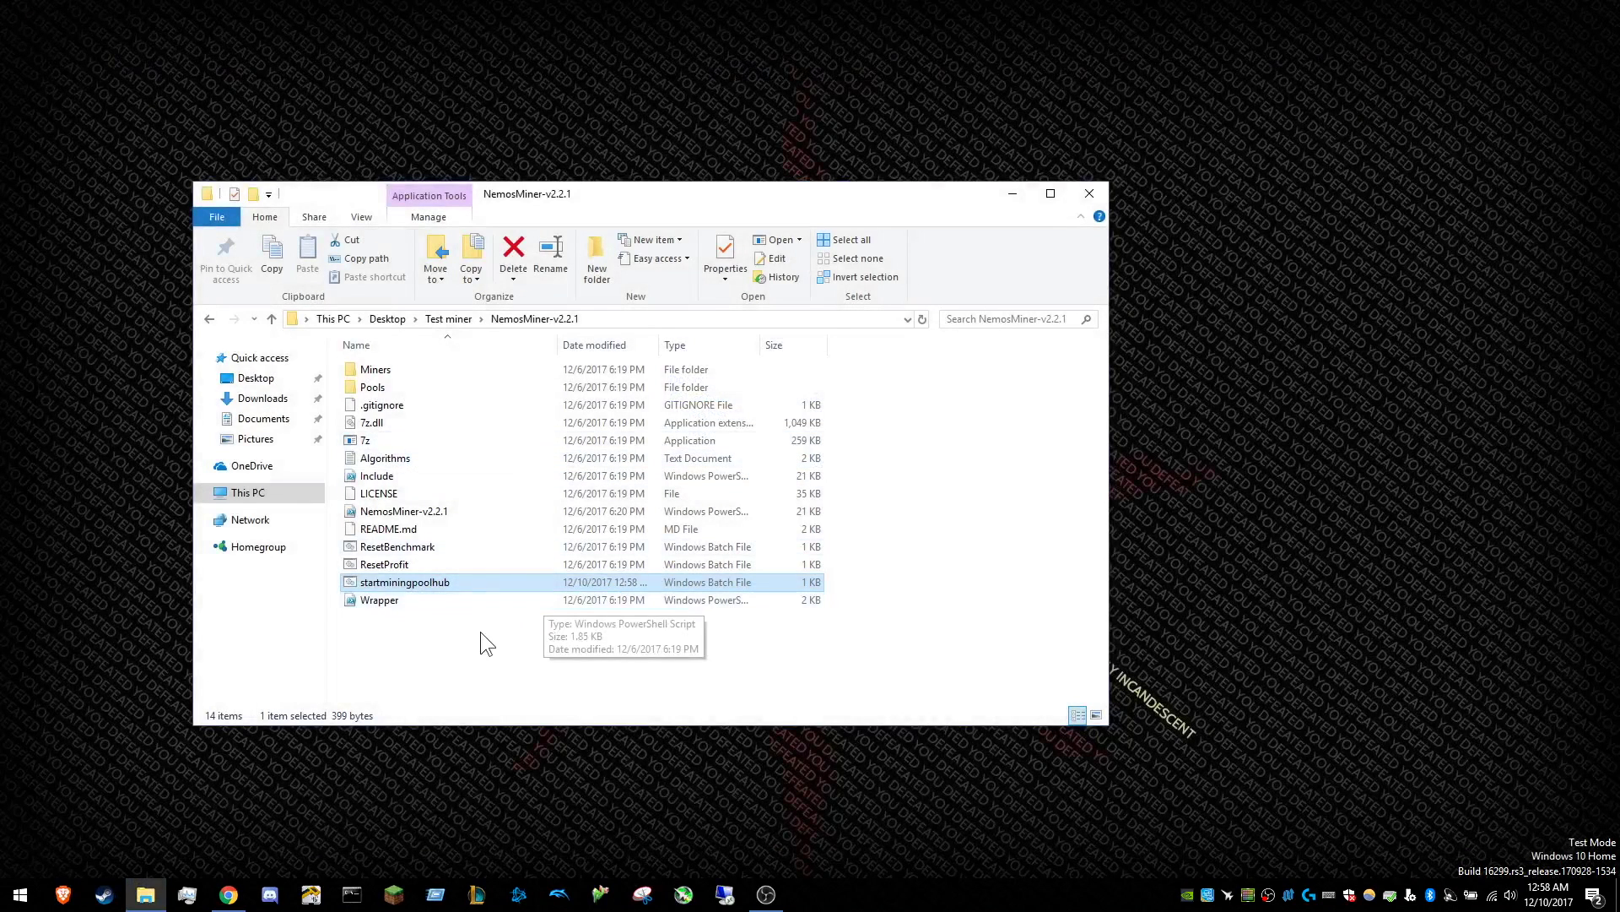
pyautogui.doubleClick(446, 586)
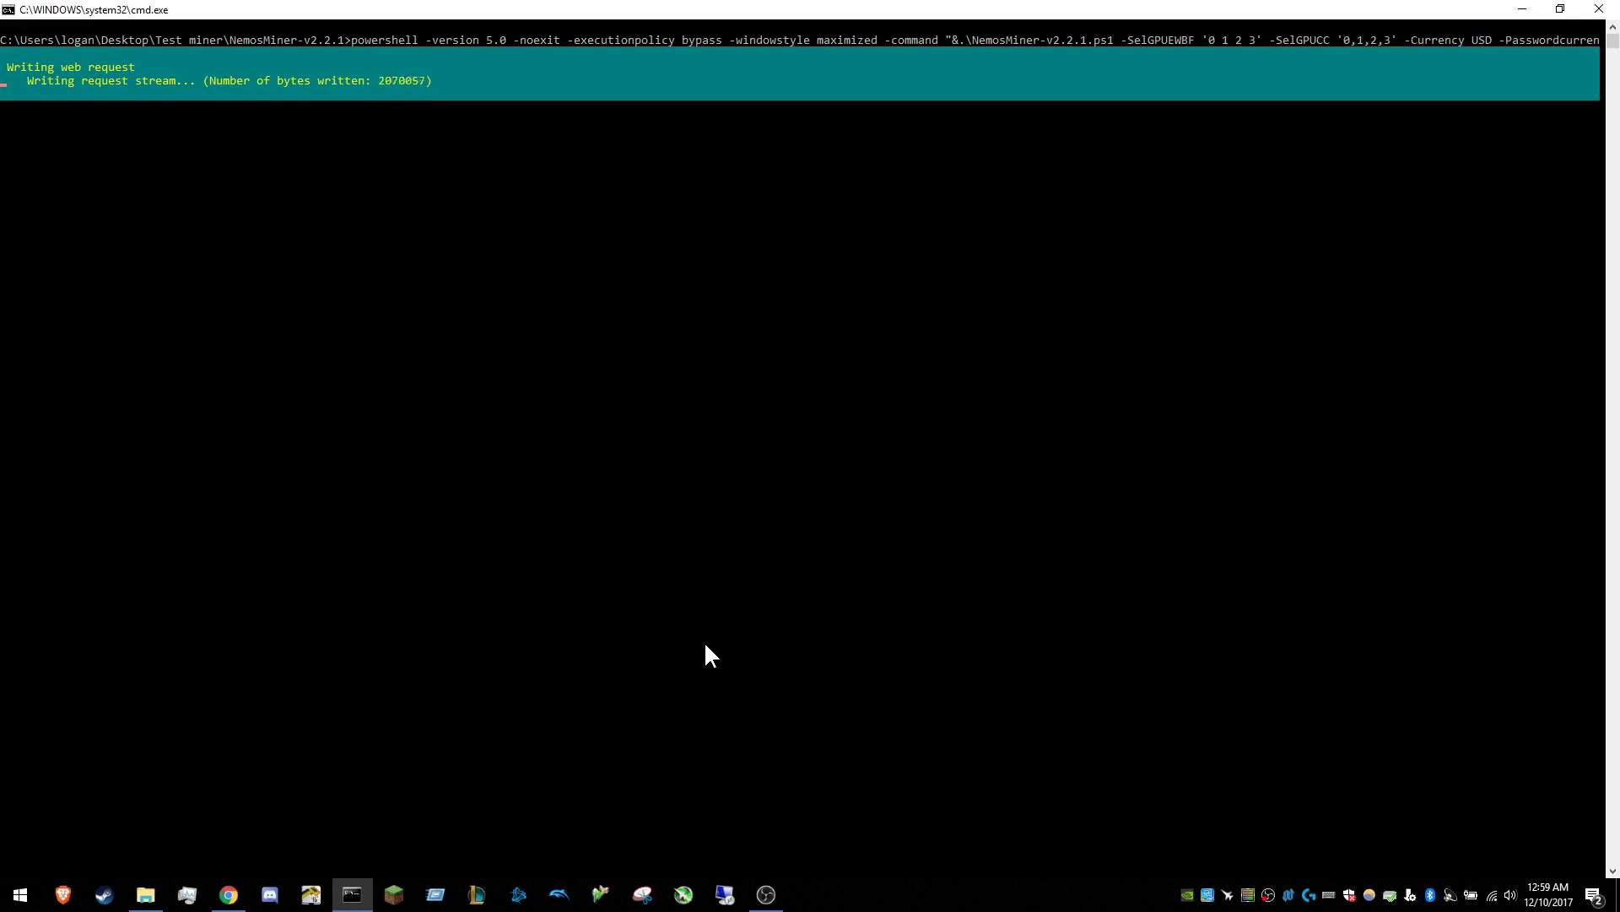
# Close the startminingpoolhub console window once NemosMiner is running.
pyautogui.click(1608, 10)
# Start a Remote Desktop connection to the mining rig to view NemosMiner.
pyautogui.click(724, 893)
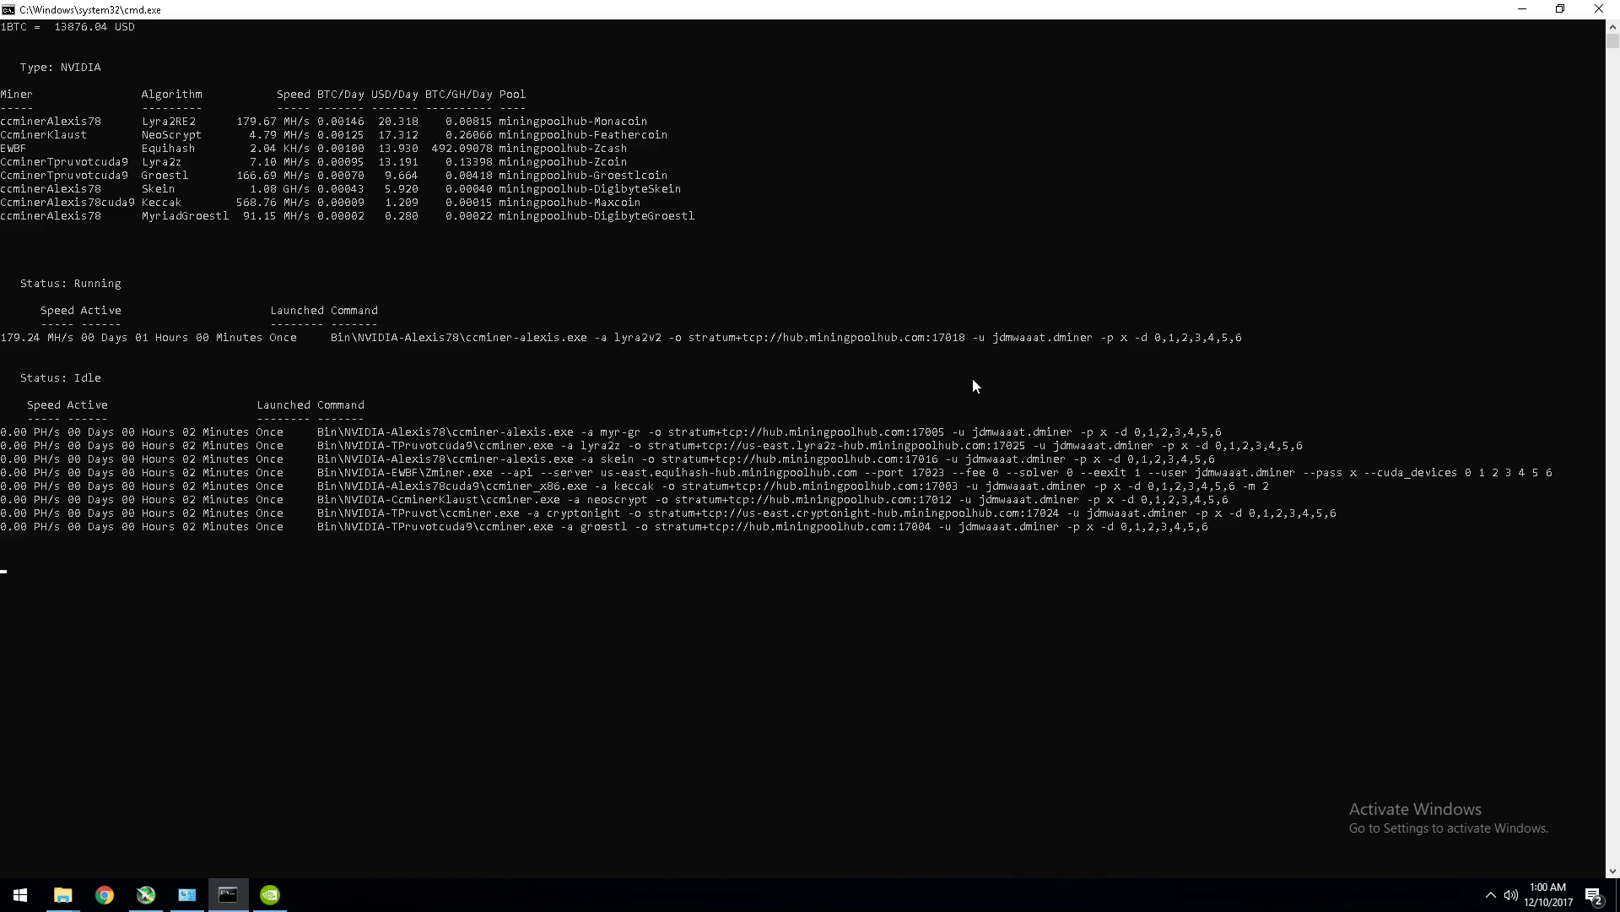
pyautogui.click(270, 894)
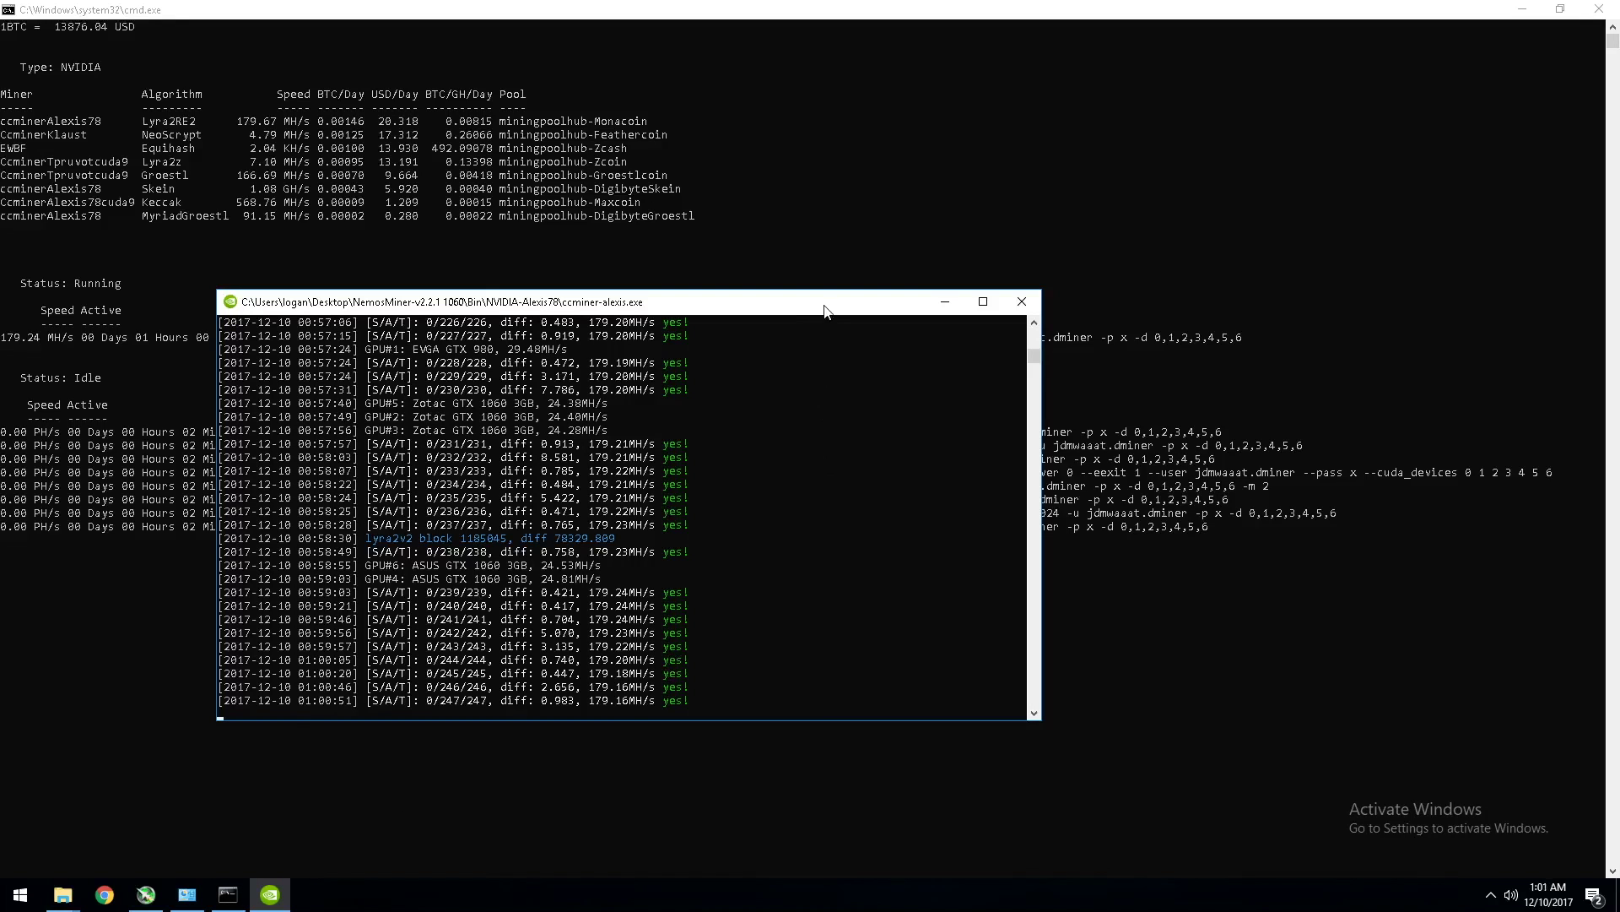
pyautogui.moveTo(825, 310); pyautogui.dragTo(1077, 275)
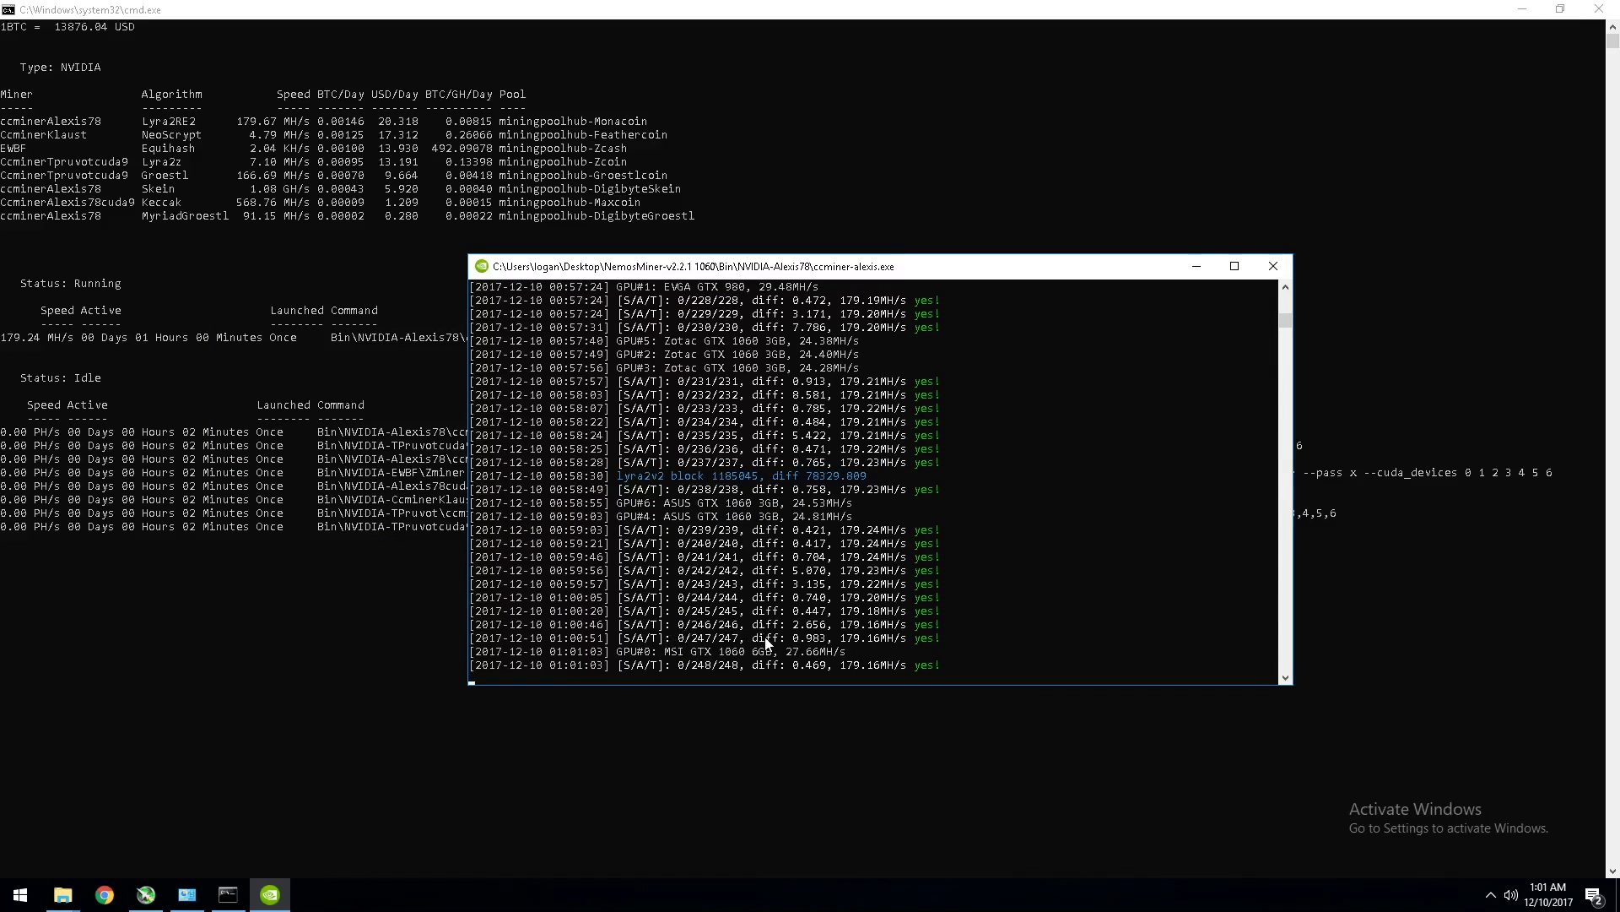
pyautogui.scroll(-8, 764, 626)
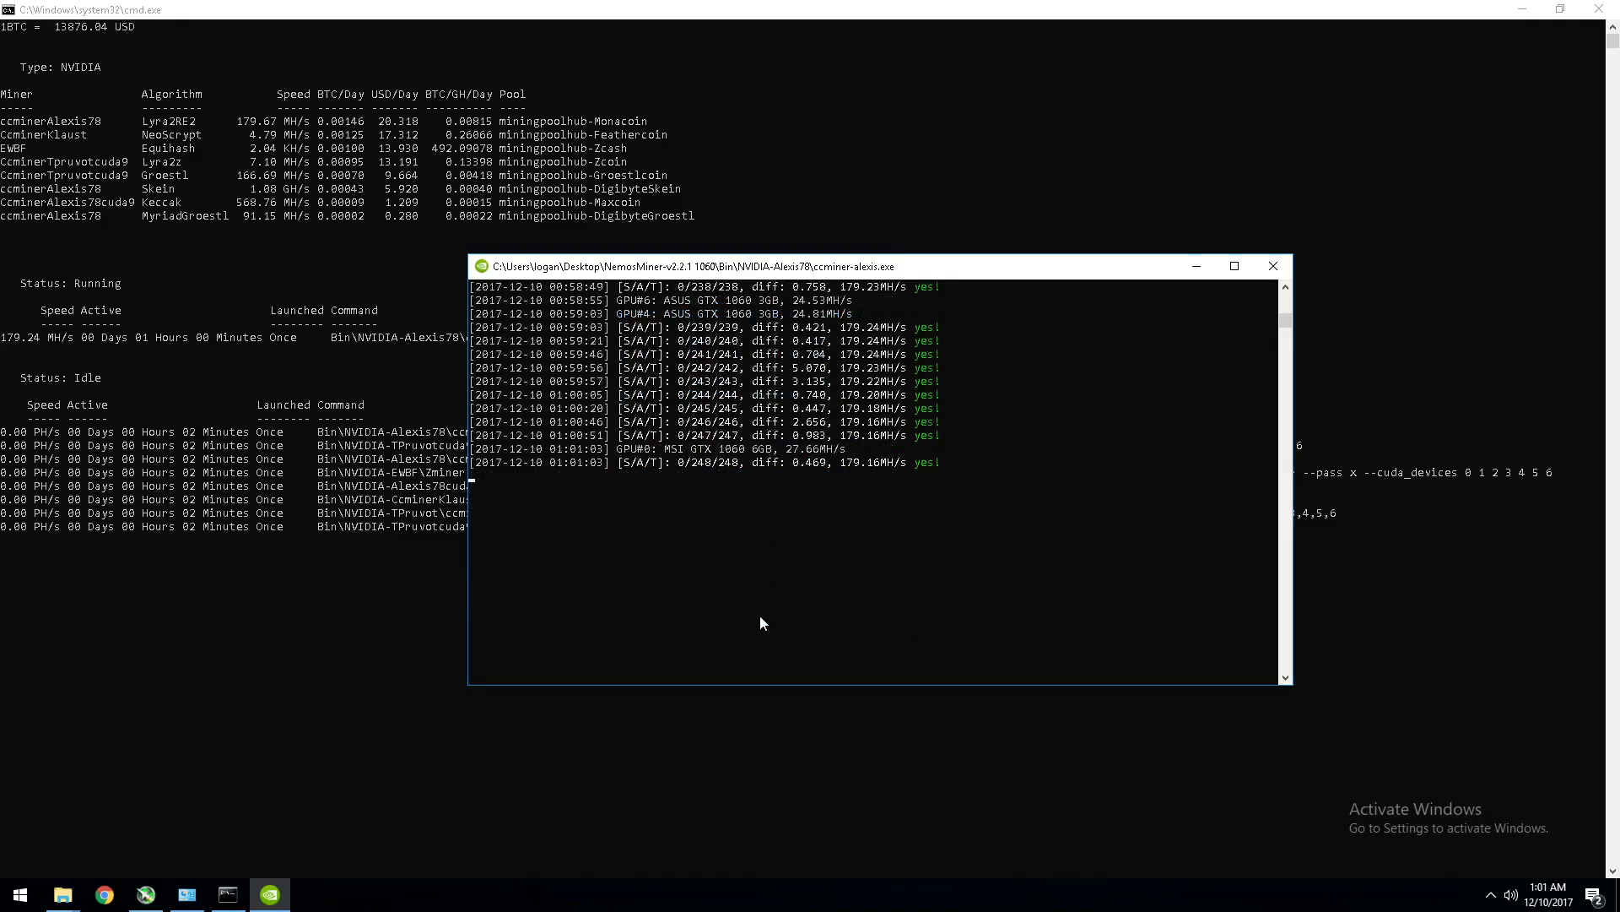
pyautogui.scroll(9, 759, 622)
pyautogui.scroll(-2, 886, 649)
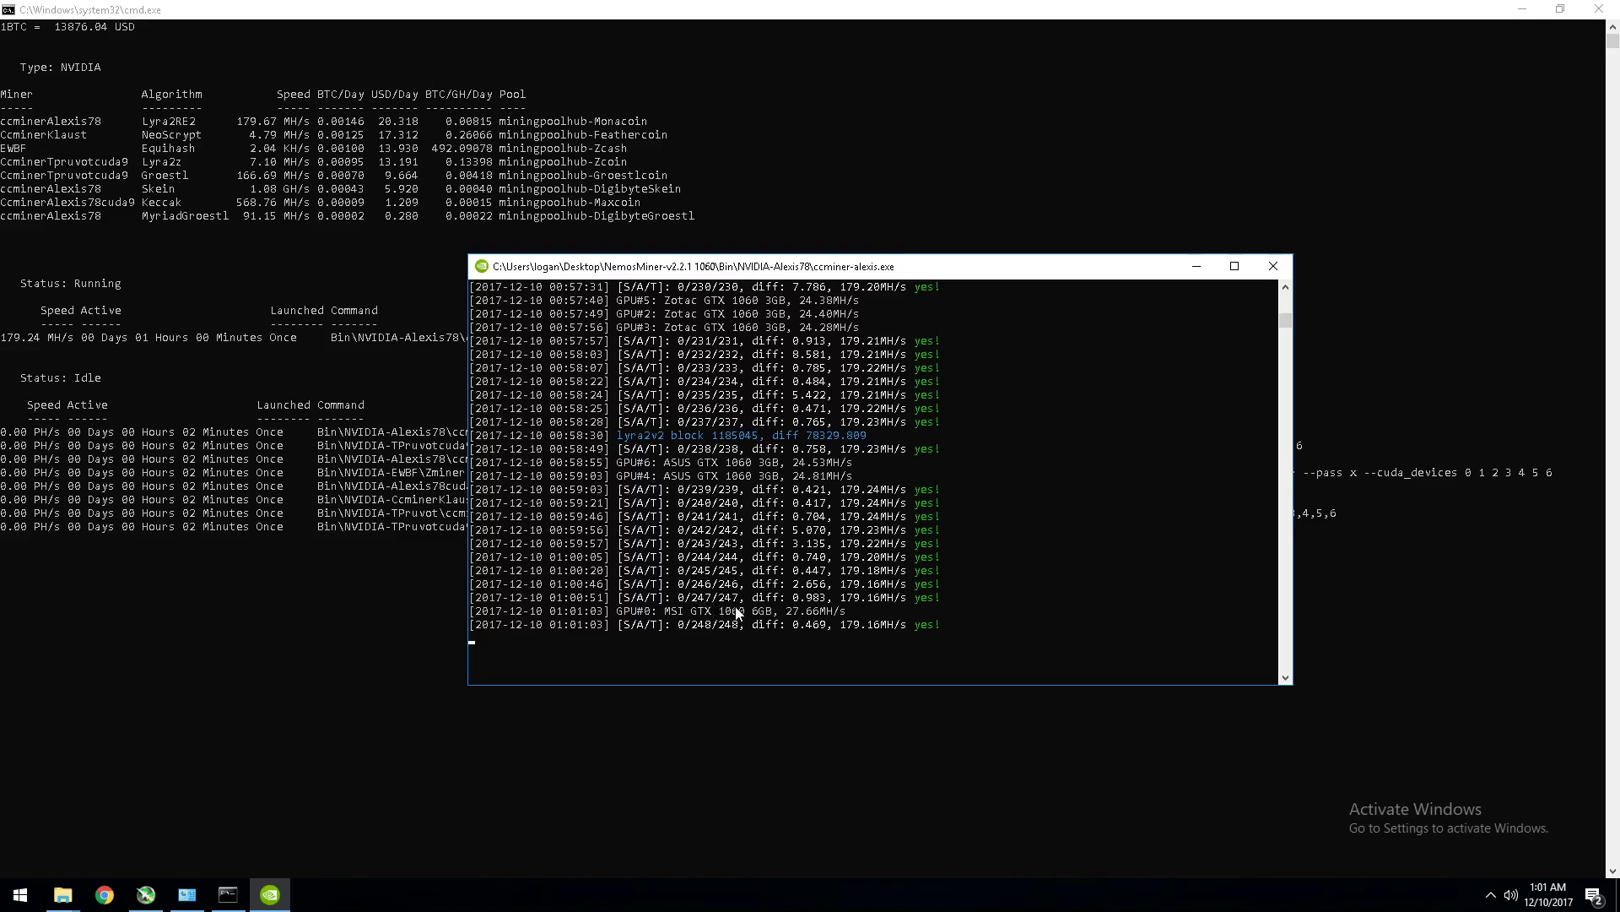
pyautogui.scroll(-1, 733, 613)
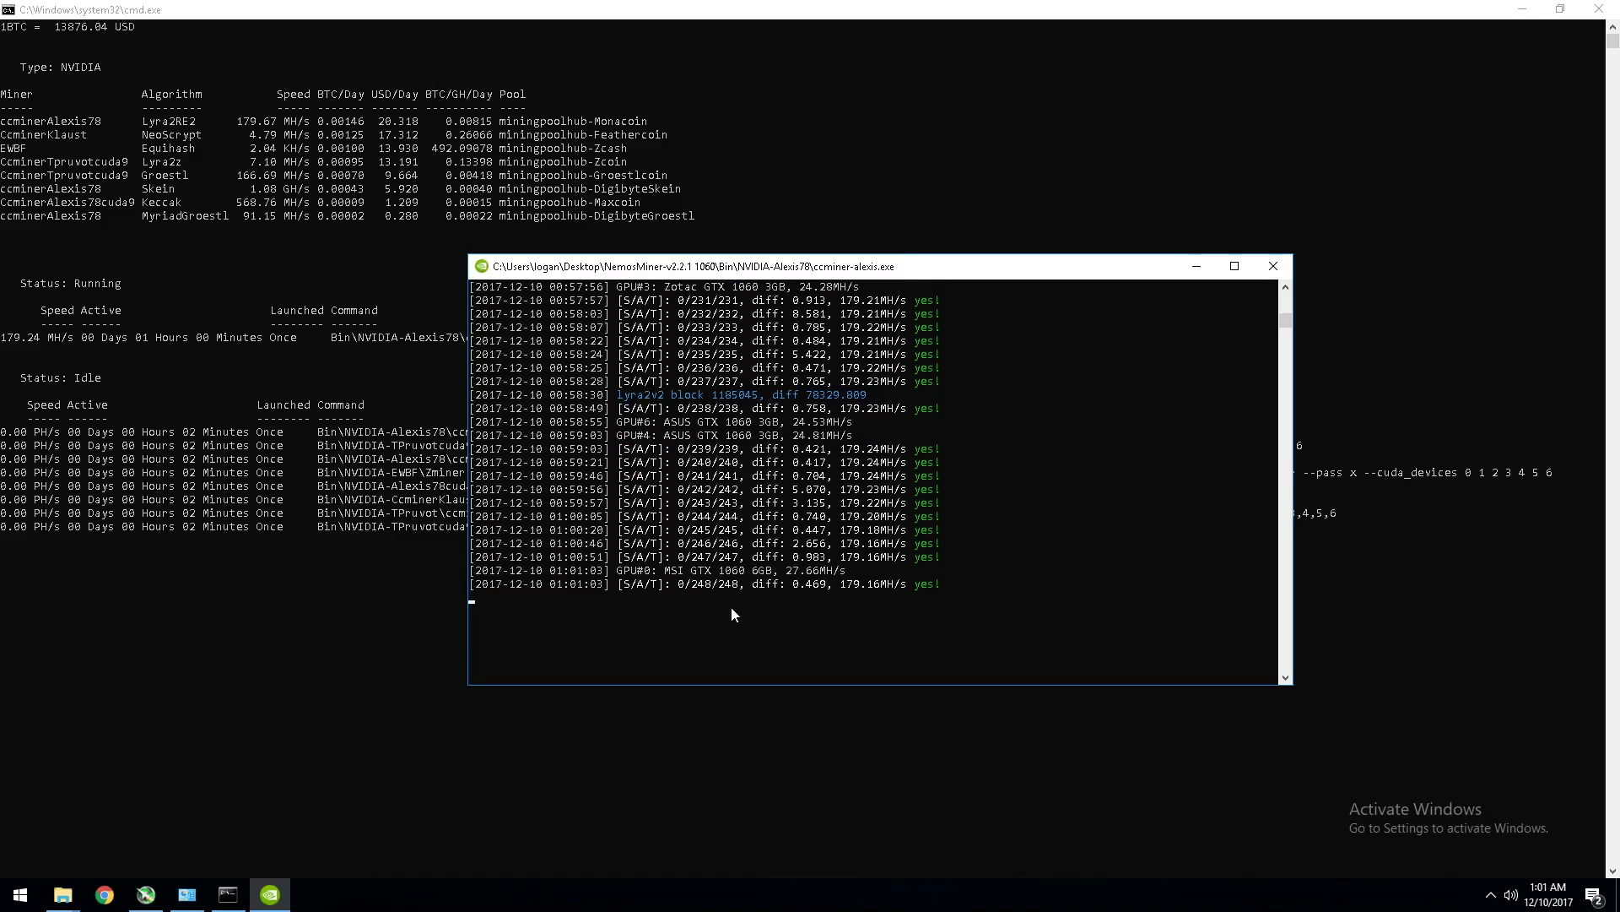
pyautogui.scroll(1, 733, 613)
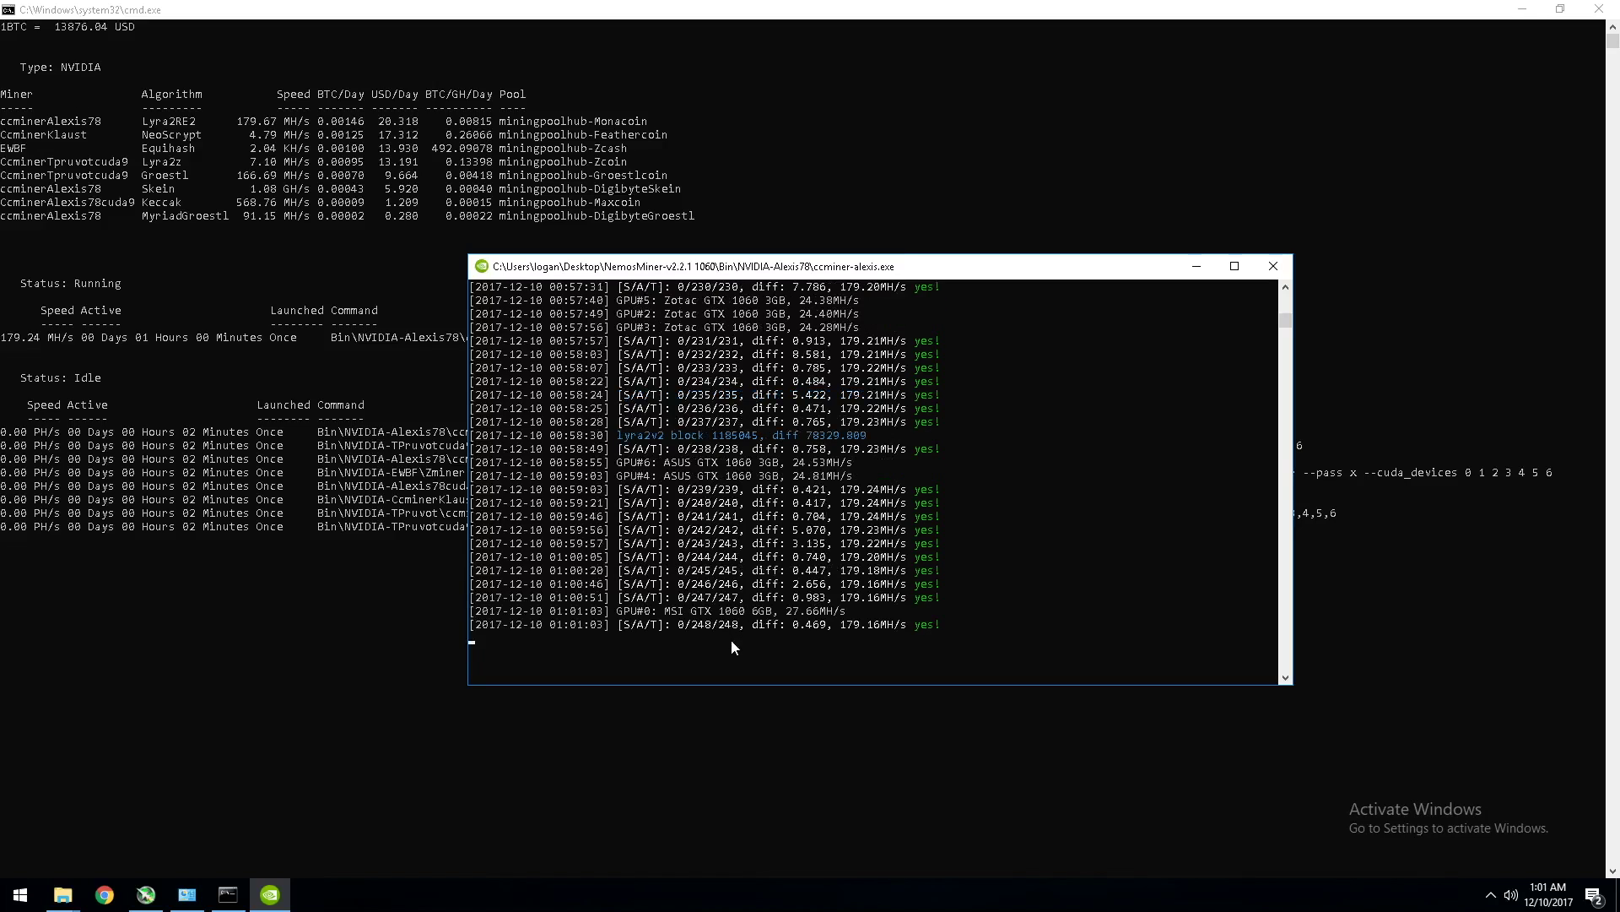
pyautogui.scroll(12, 731, 647)
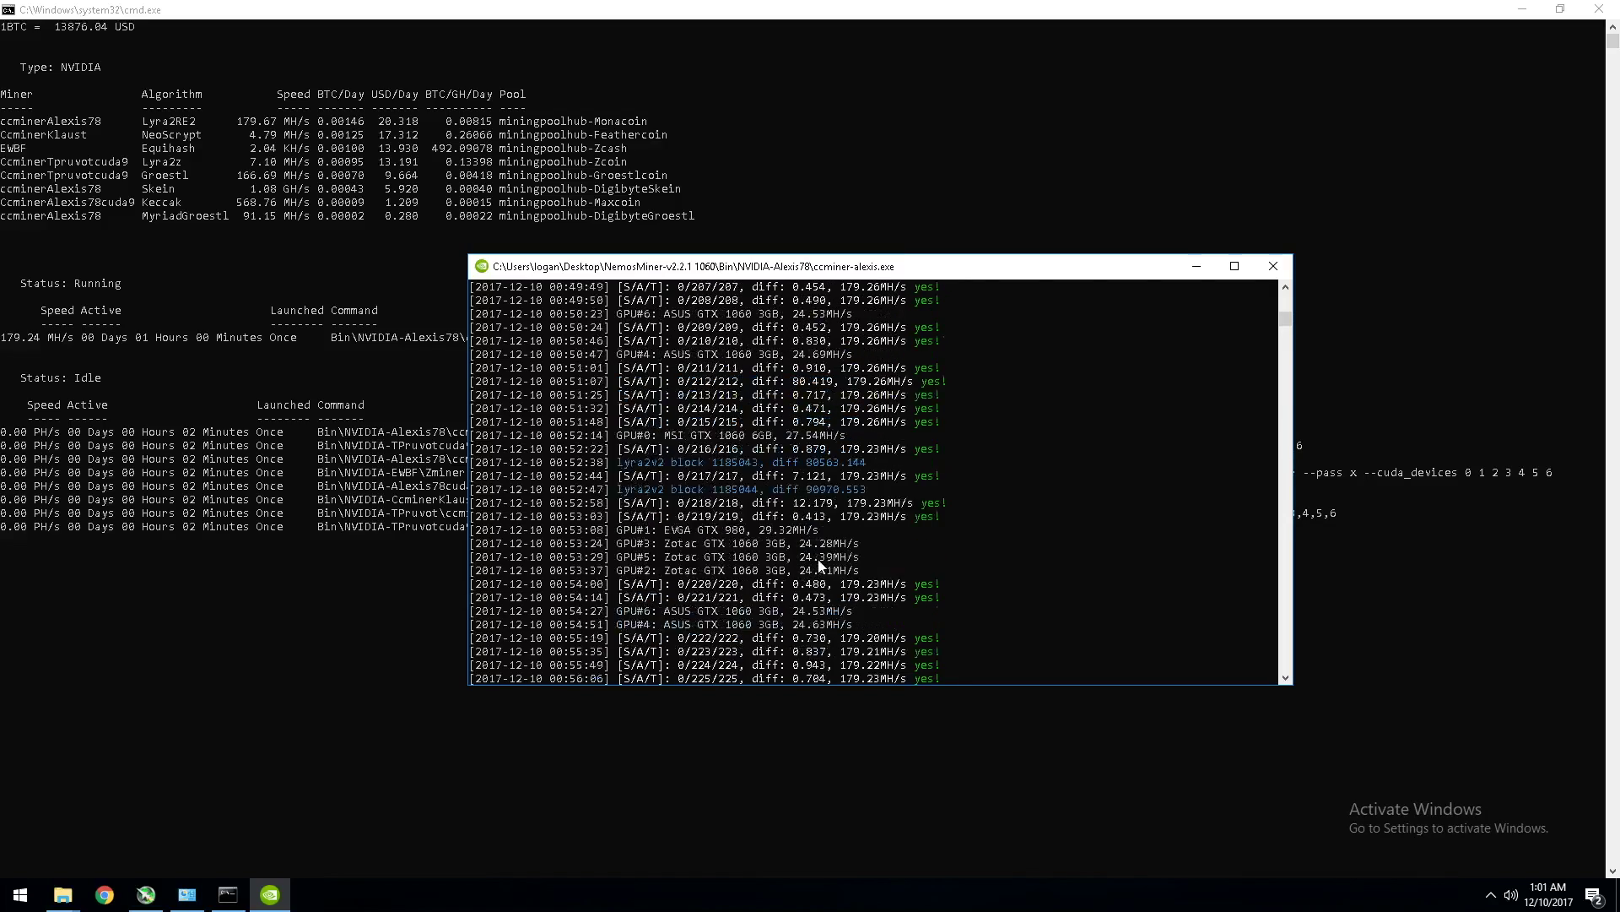
pyautogui.scroll(20, 820, 566)
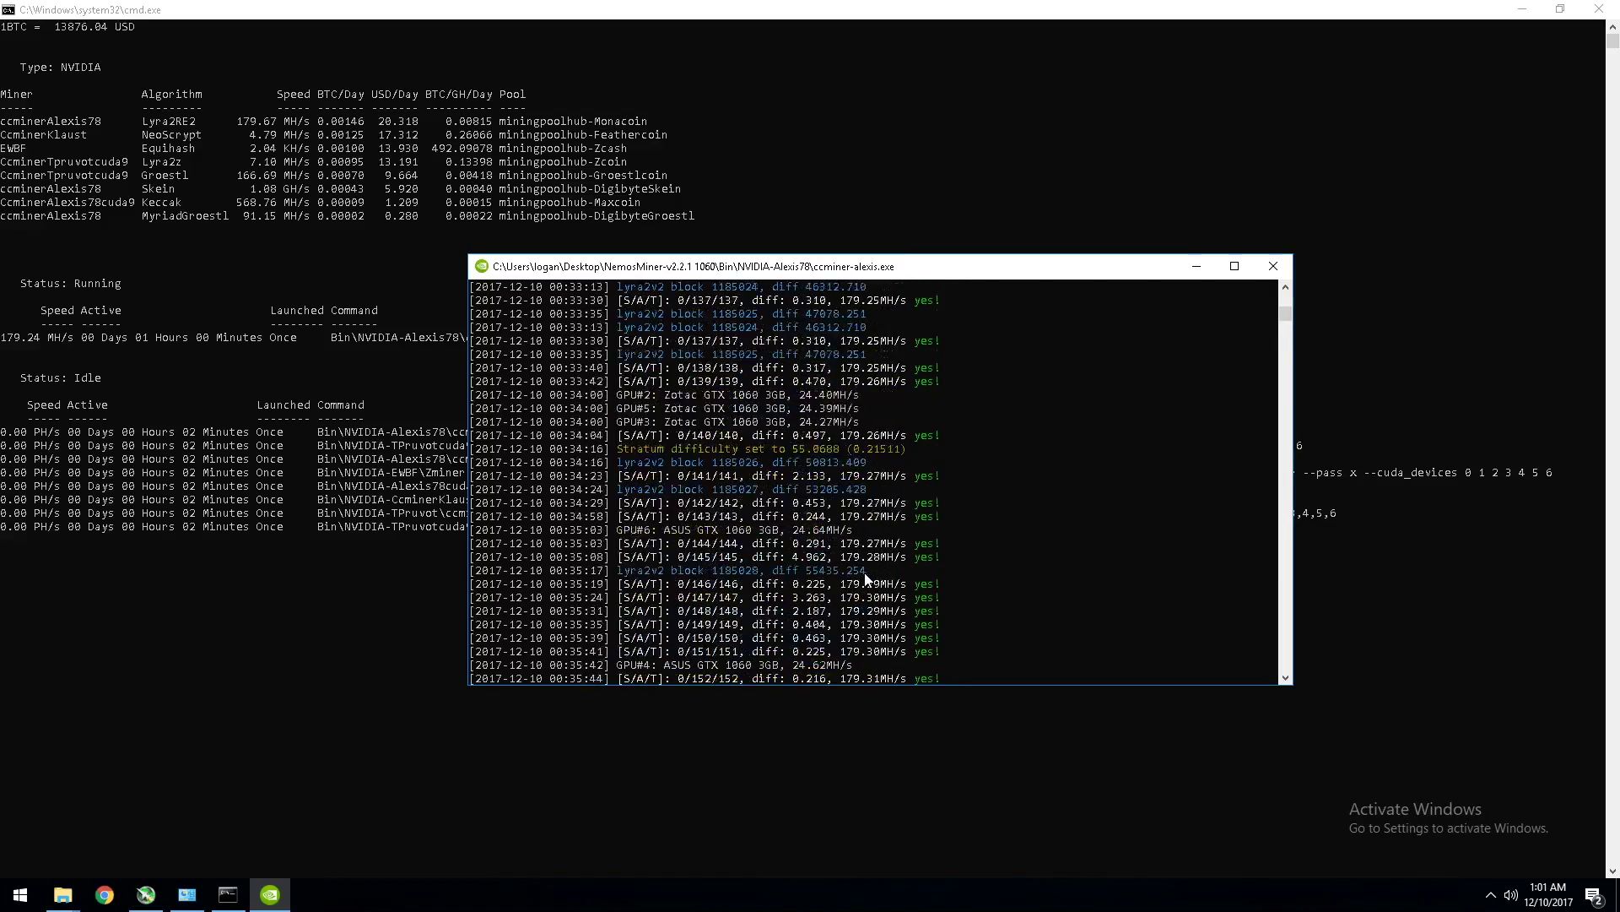
pyautogui.scroll(-20, 865, 574)
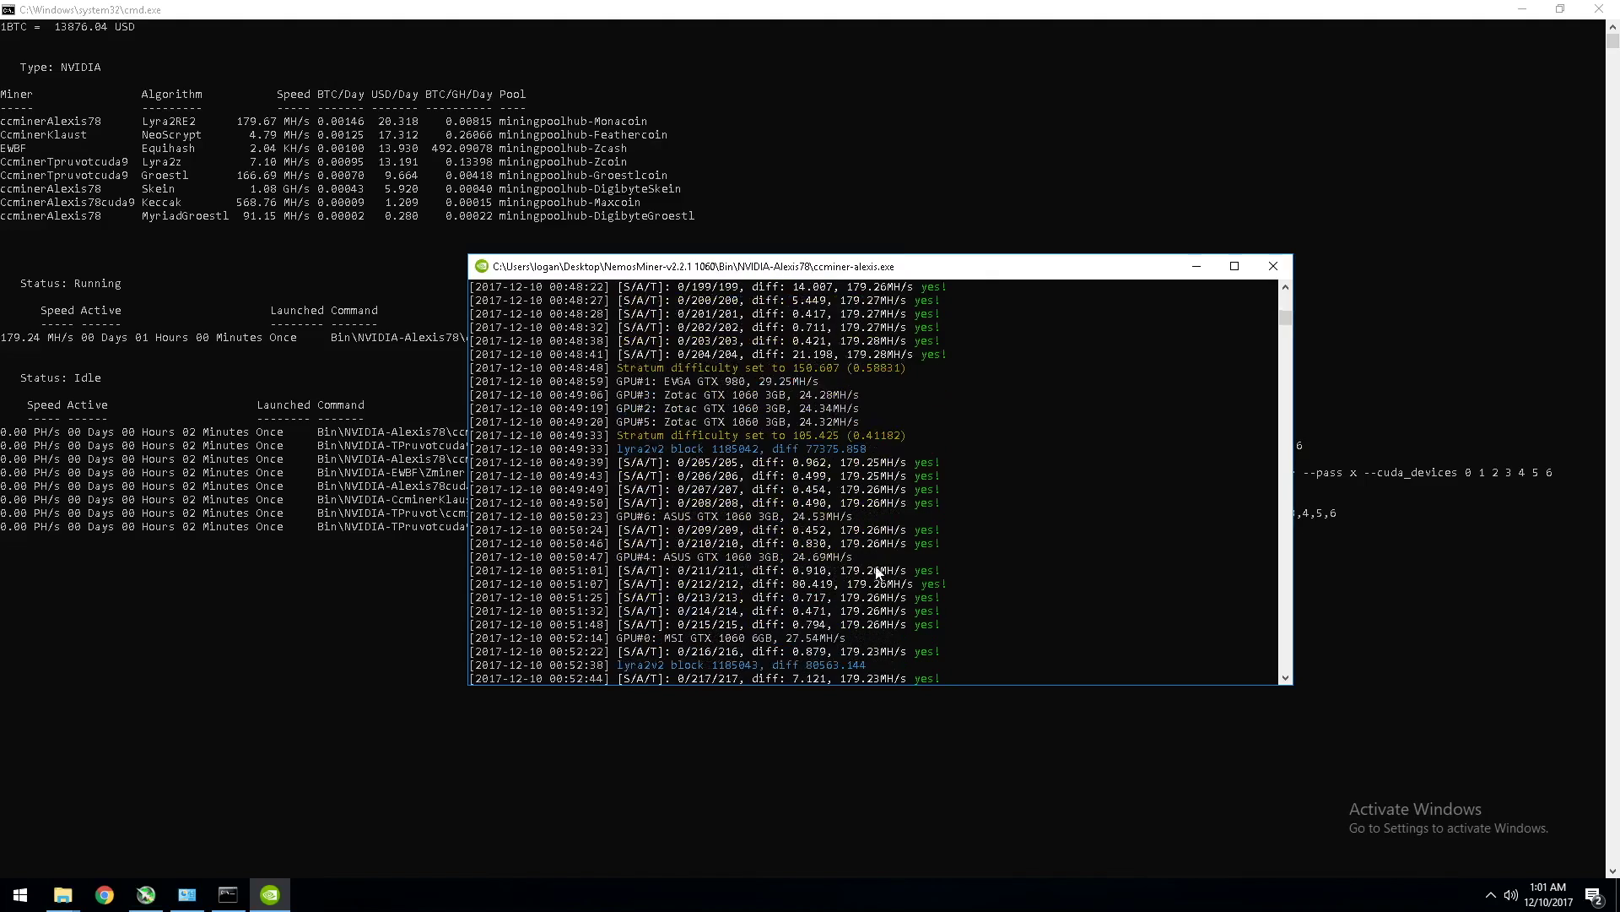
pyautogui.scroll(-10, 877, 572)
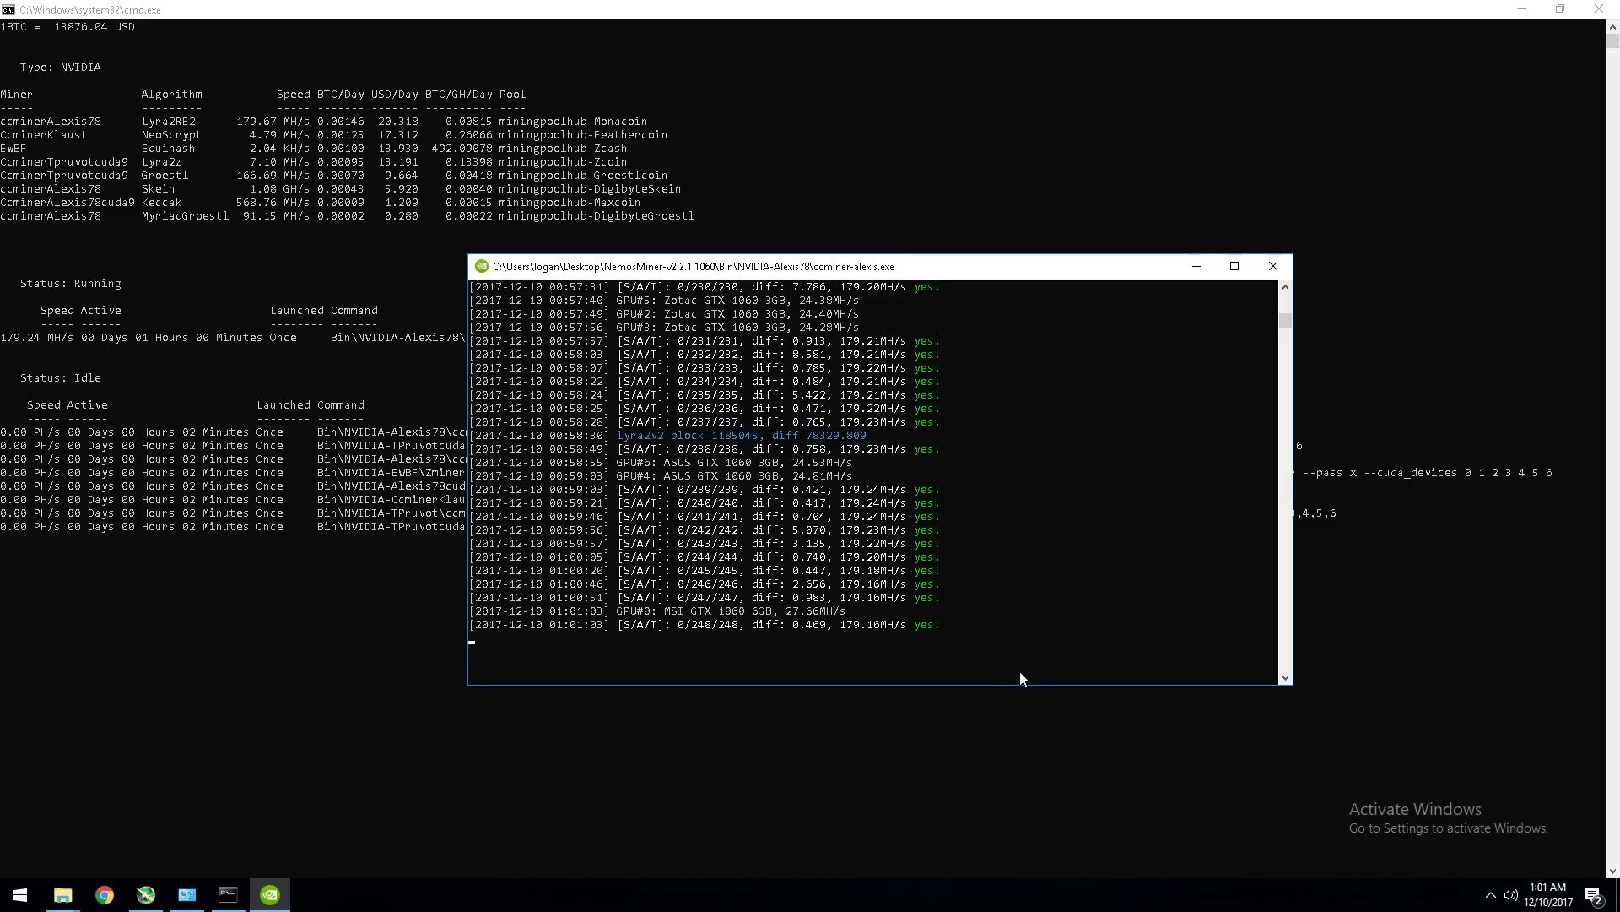
pyautogui.click(1020, 788)
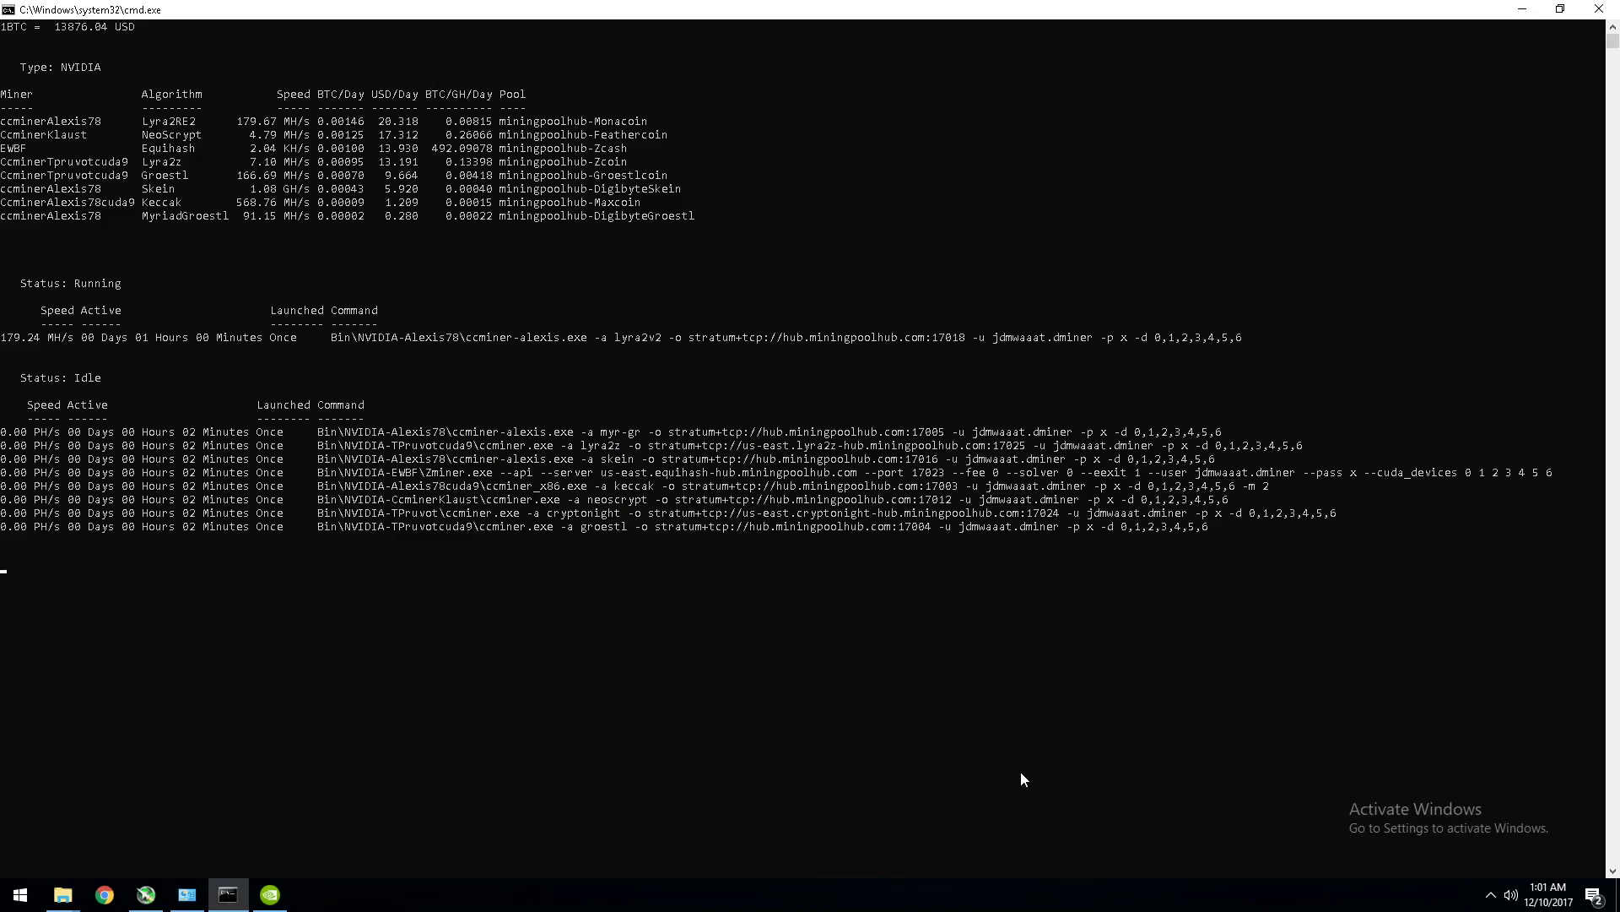
pyautogui.click(145, 894)
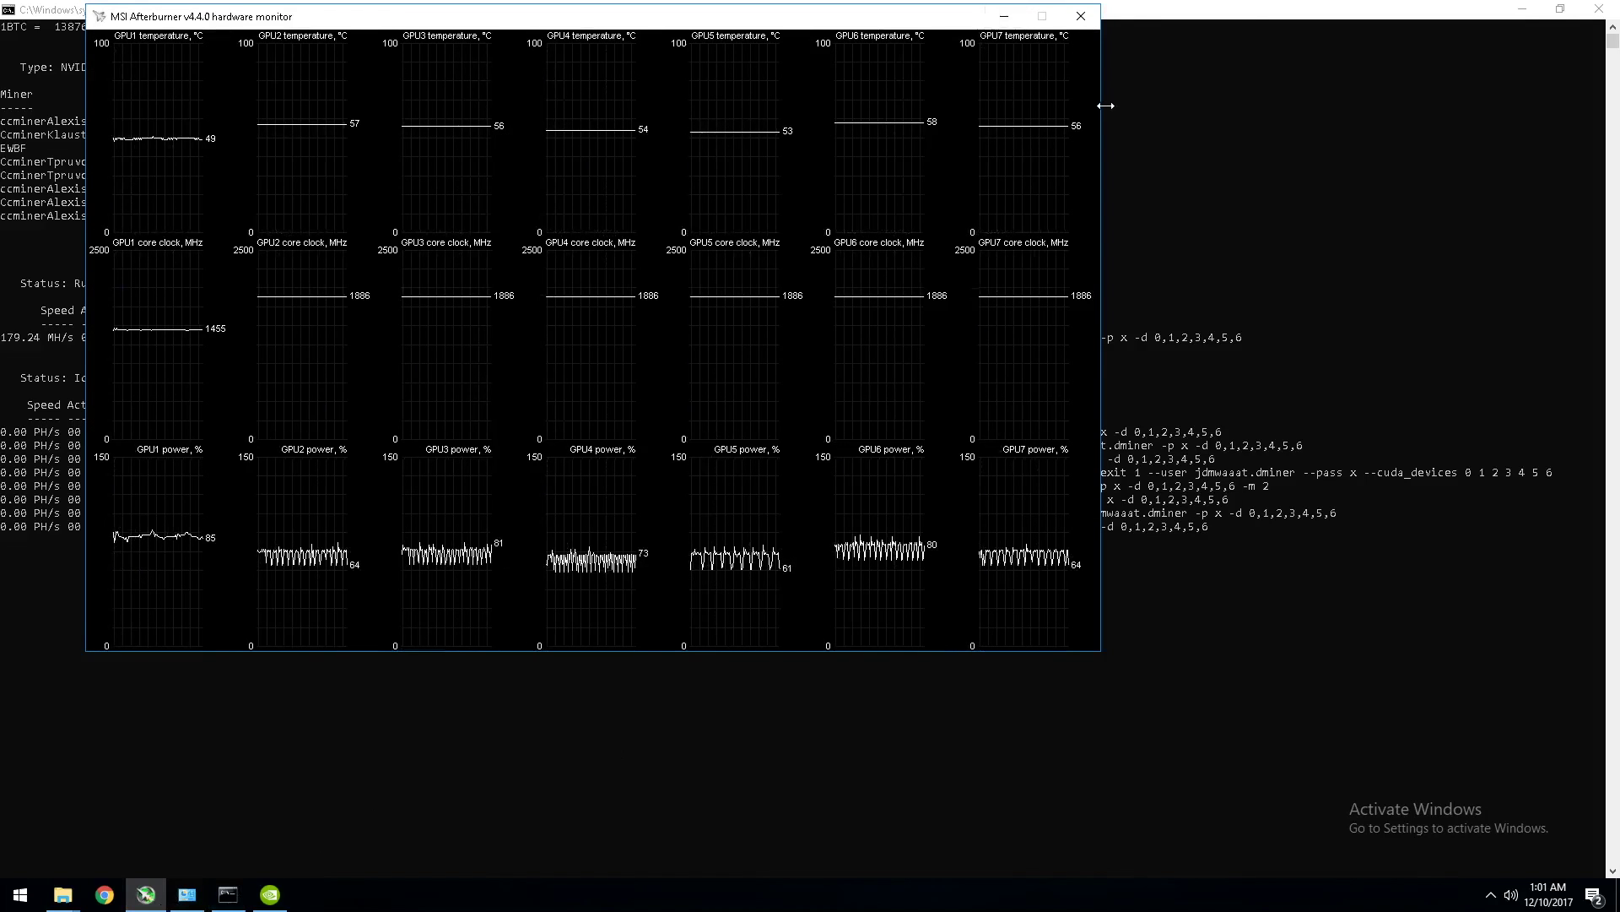
pyautogui.moveTo(1102, 106); pyautogui.dragTo(1575, 132)
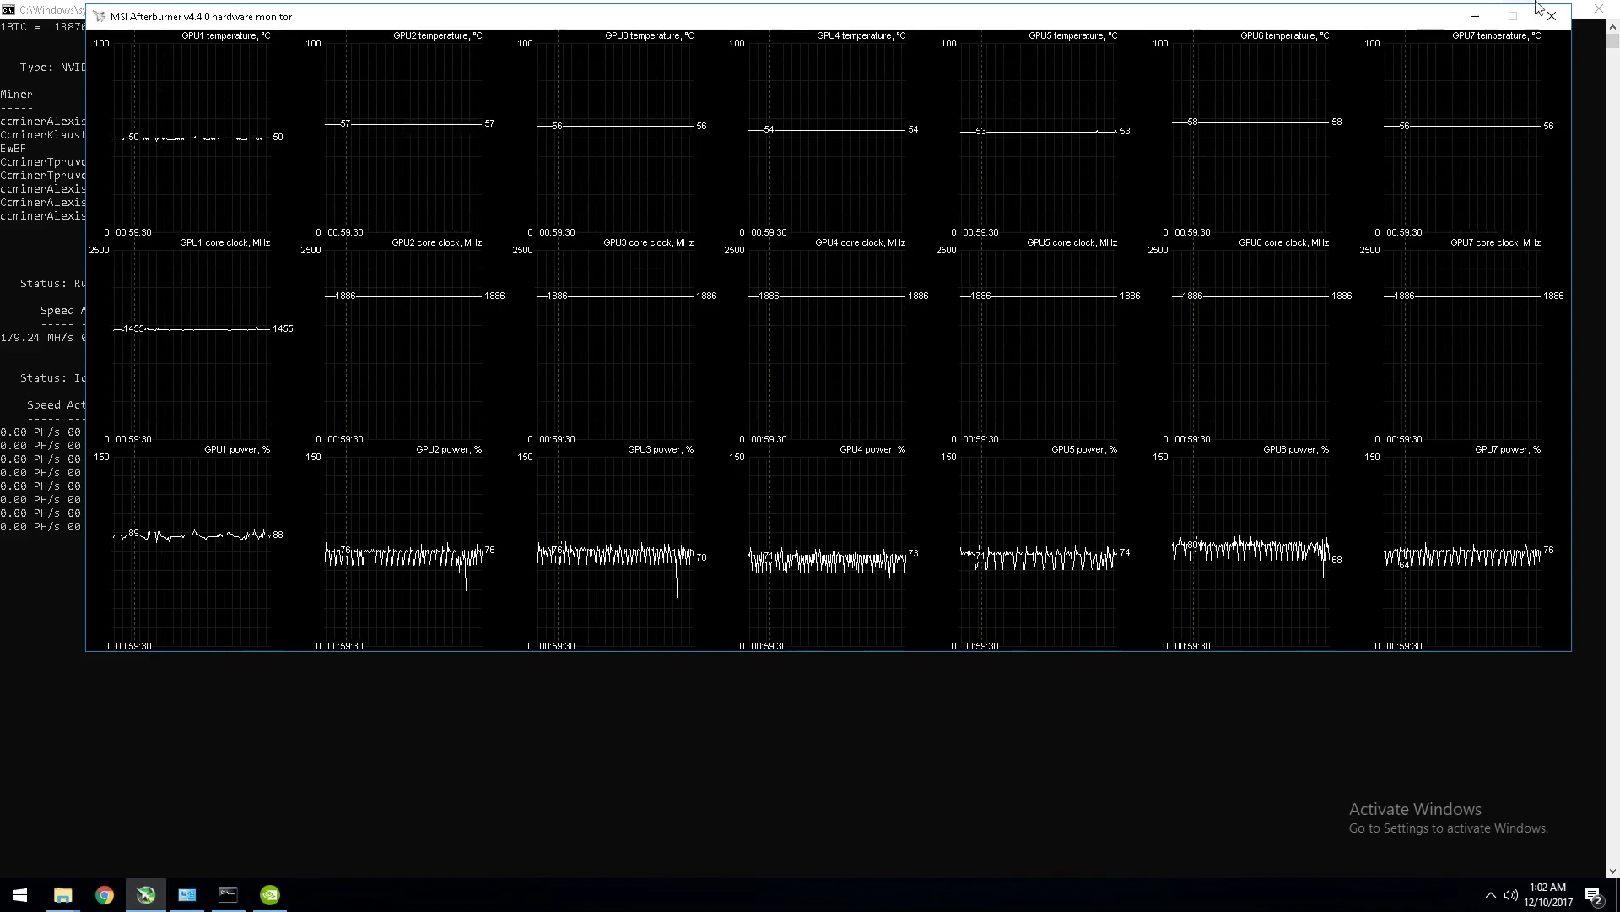
pyautogui.click(1479, 15)
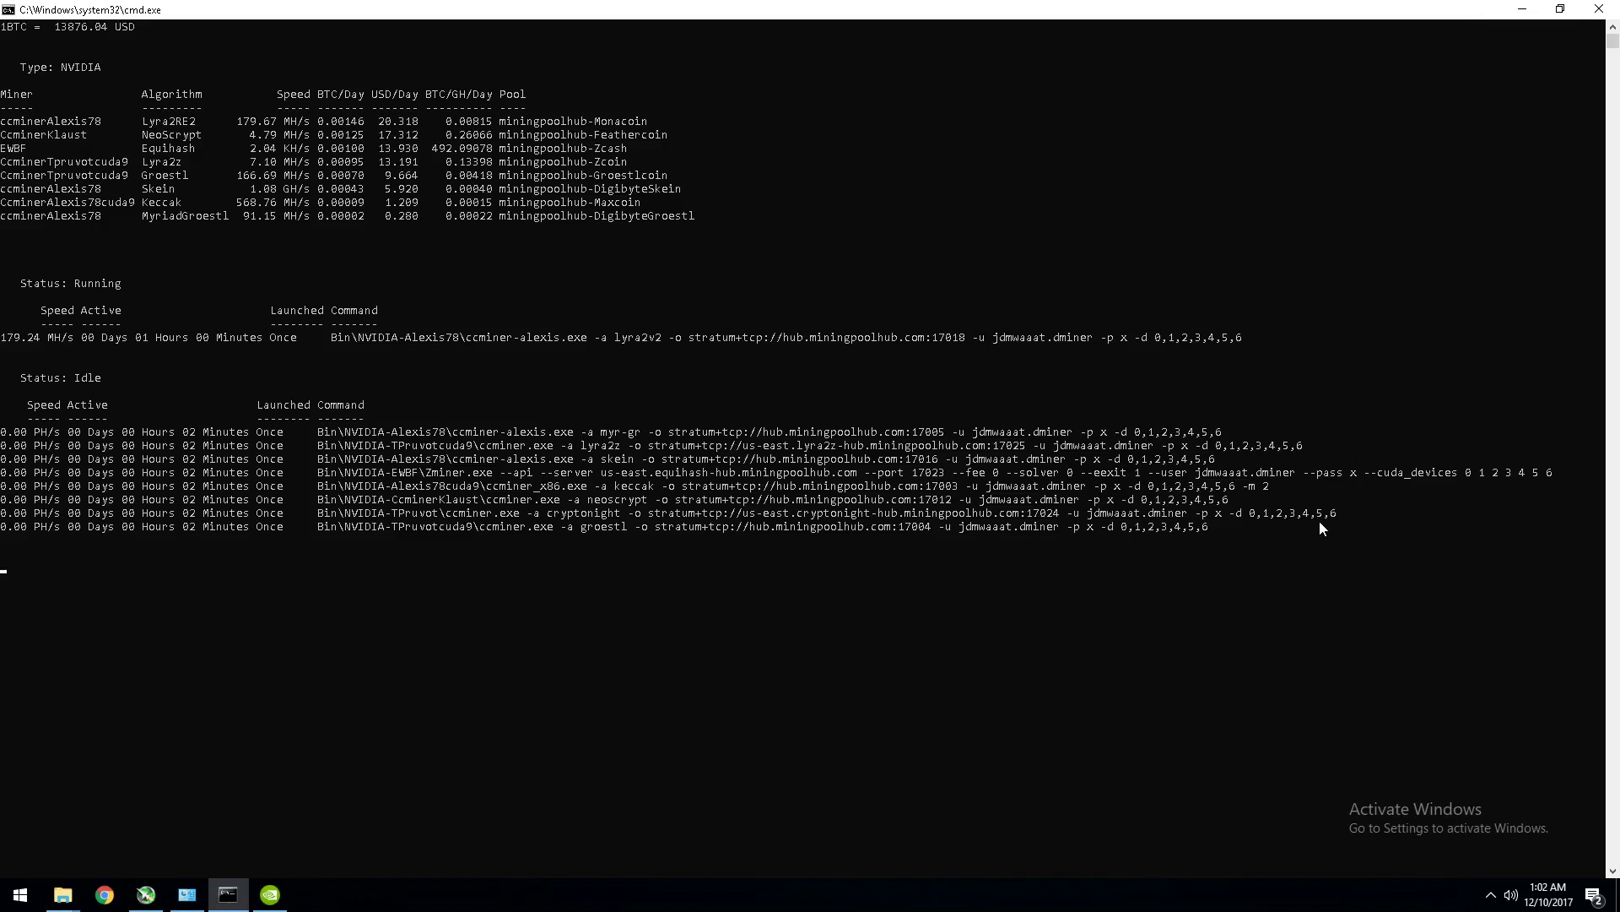